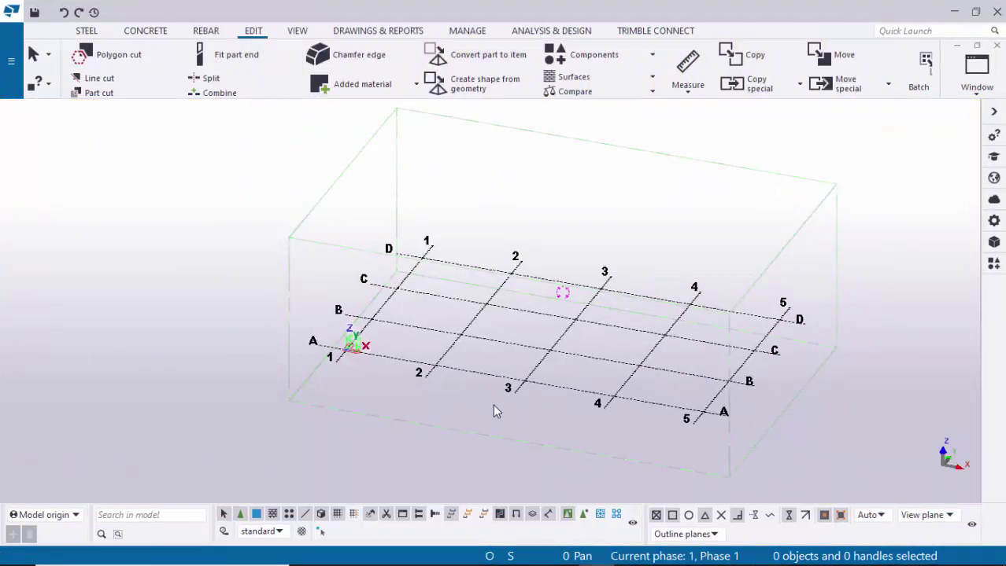
Place a single steel column at grid intersection A/2 and end the Column command
scroll(492, 405, up, 4)
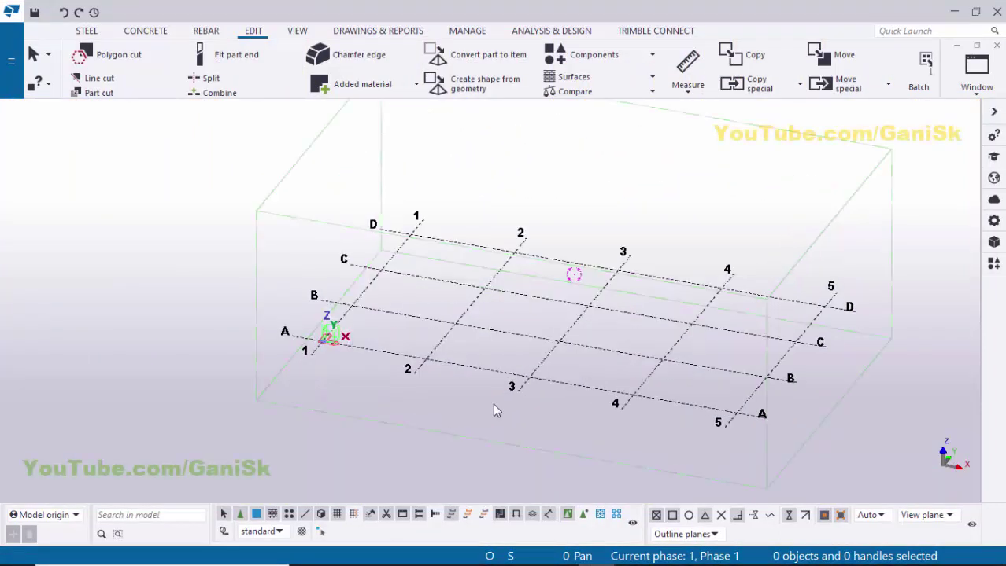
middle_drag(465, 406, 407, 432)
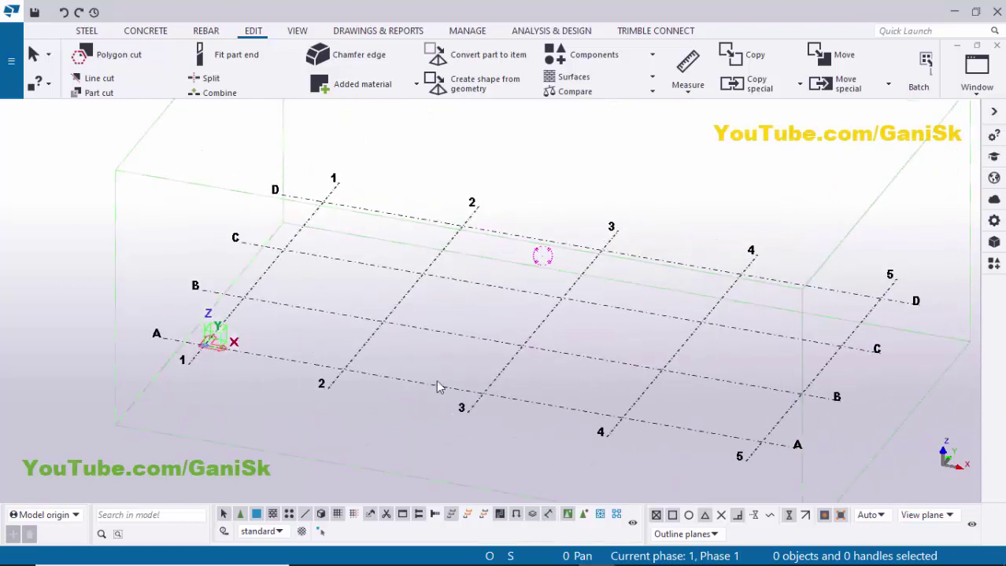
click(88, 31)
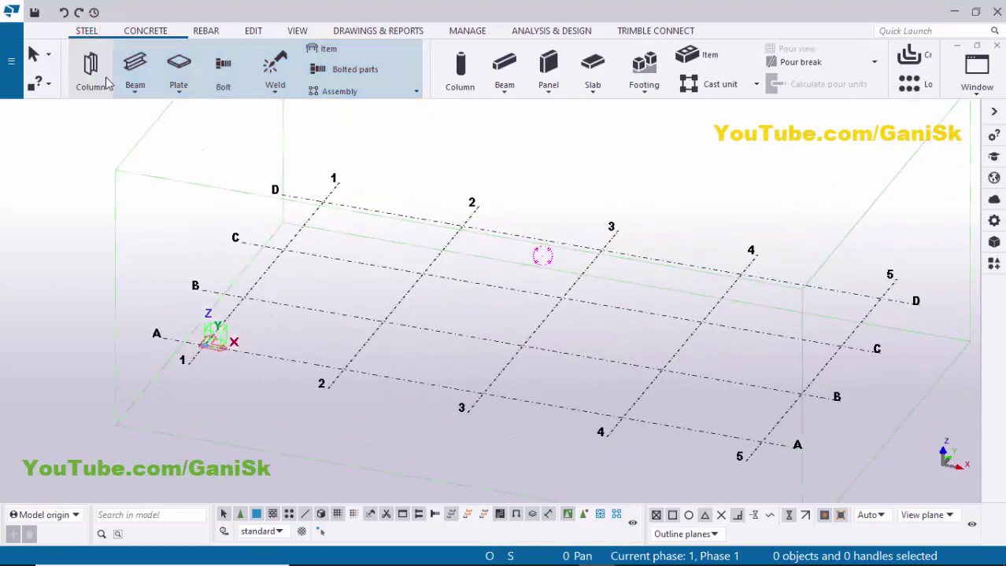
click(90, 70)
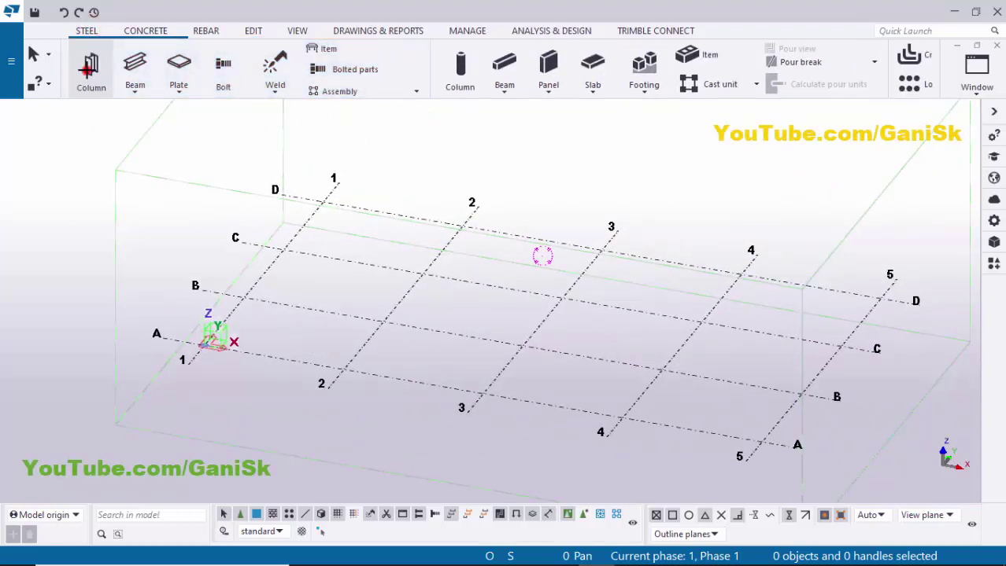
click(343, 368)
right_click(431, 158)
click(445, 166)
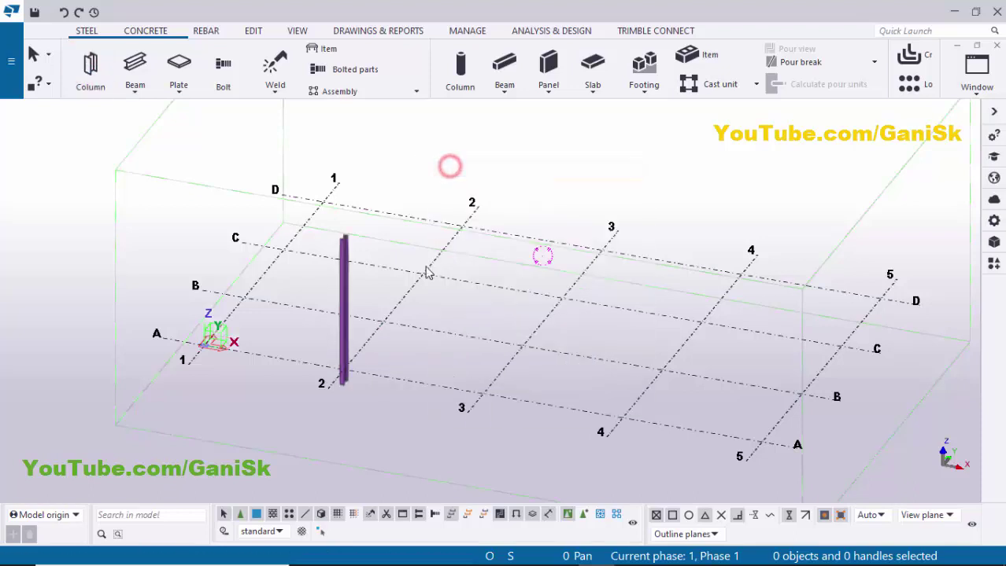
middle_drag(417, 297, 494, 347)
Create views along every grid line from the selected grid
click(494, 343)
right_click(494, 341)
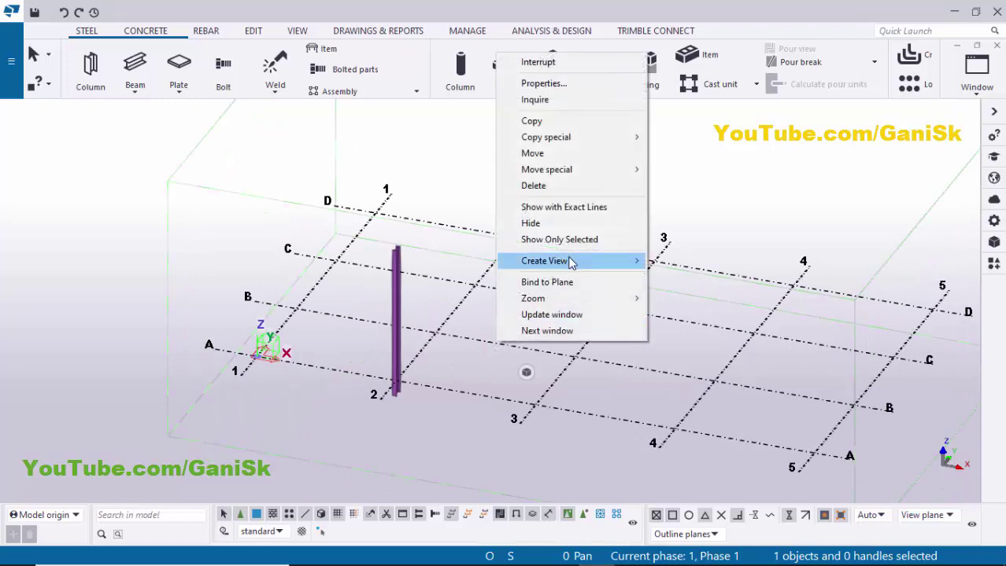
mouse_move(570, 260)
click(681, 274)
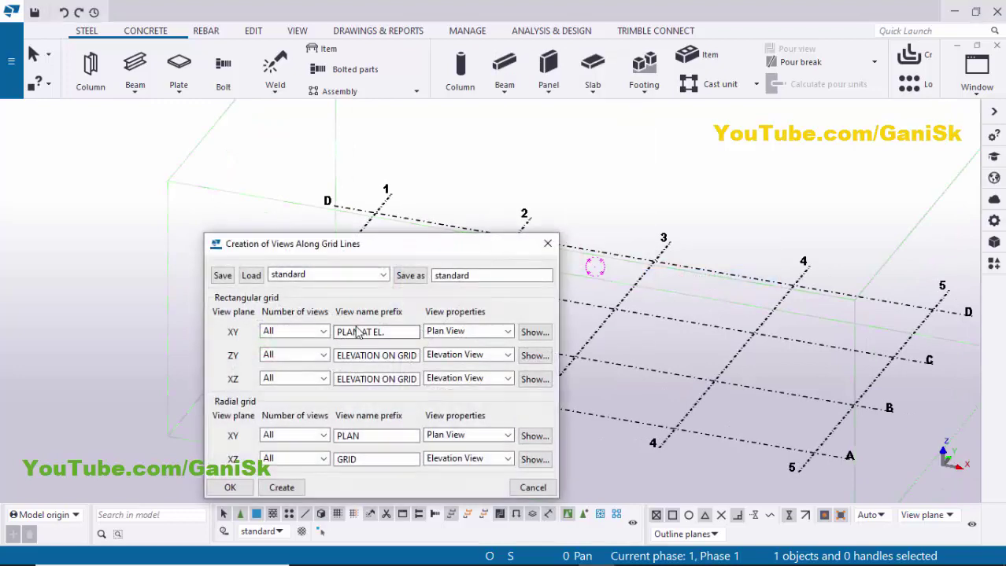
click(282, 488)
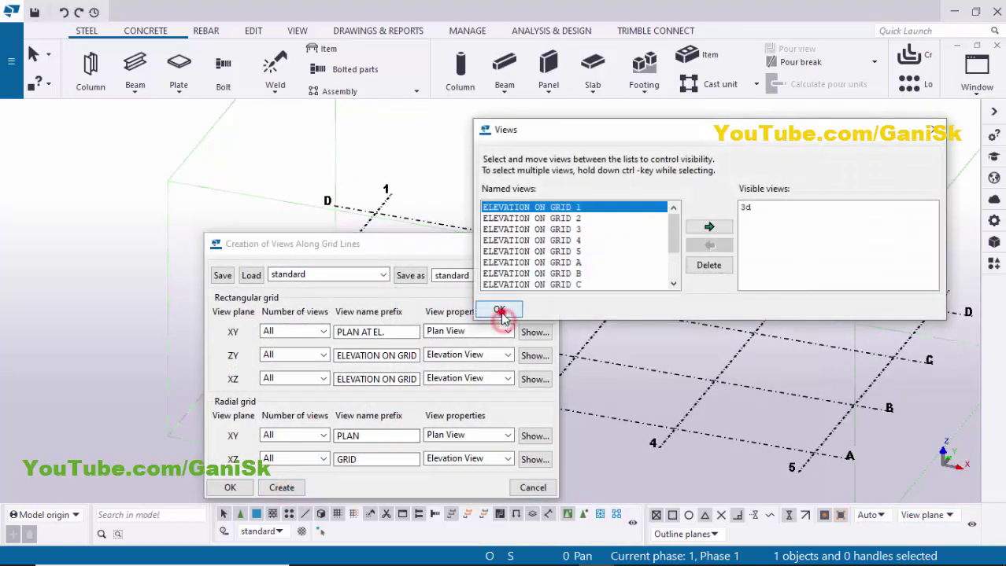
click(499, 310)
click(229, 488)
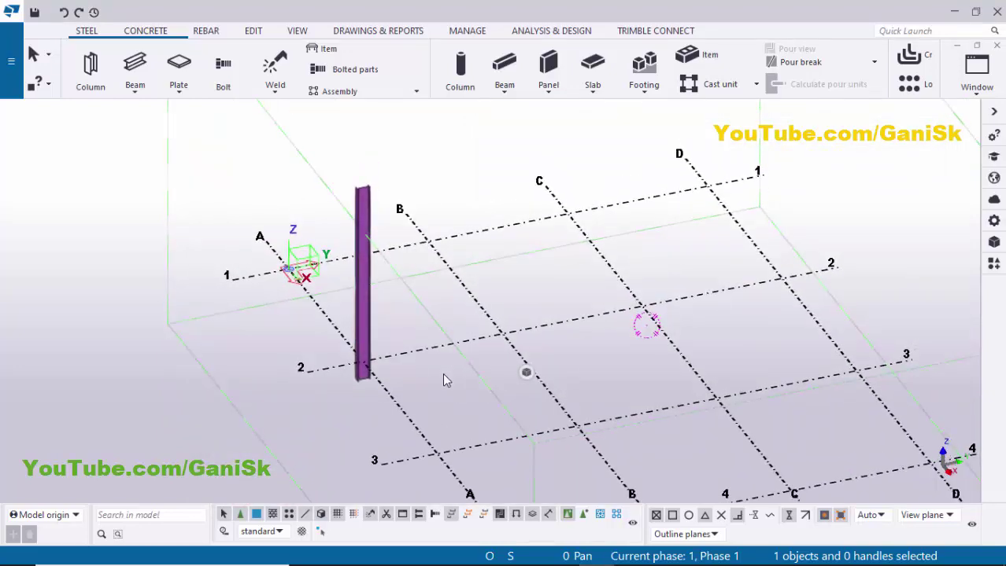
Move ELEVATION ON GRID 2 into the visible views to open it
ctrl+middle_drag(471, 374, 428, 386)
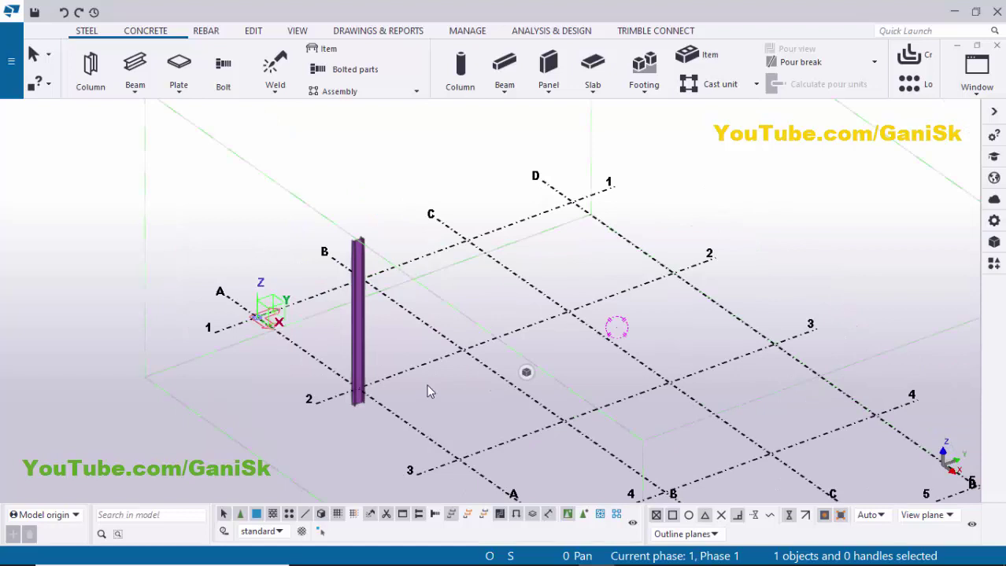
key(ctrl+i)
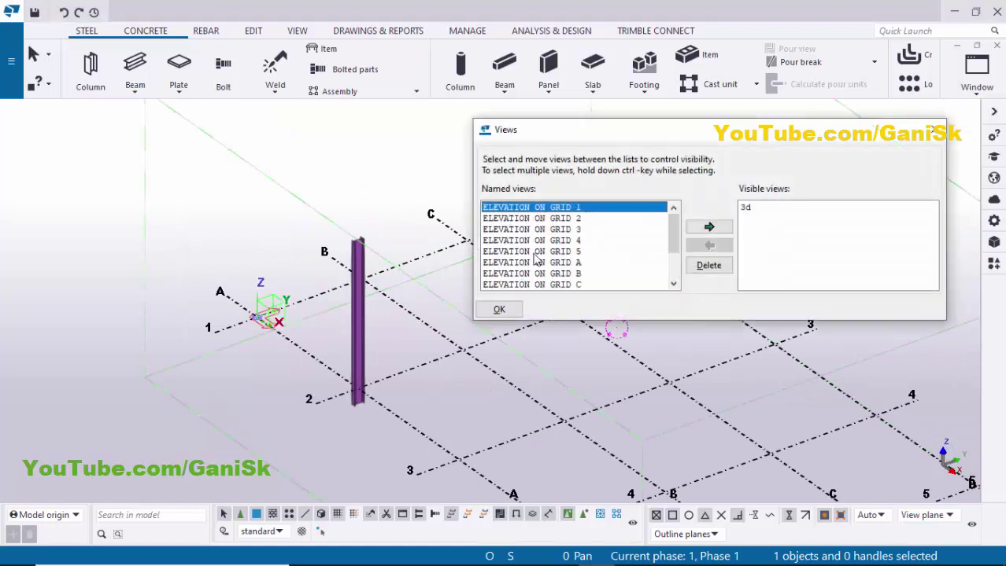
click(541, 218)
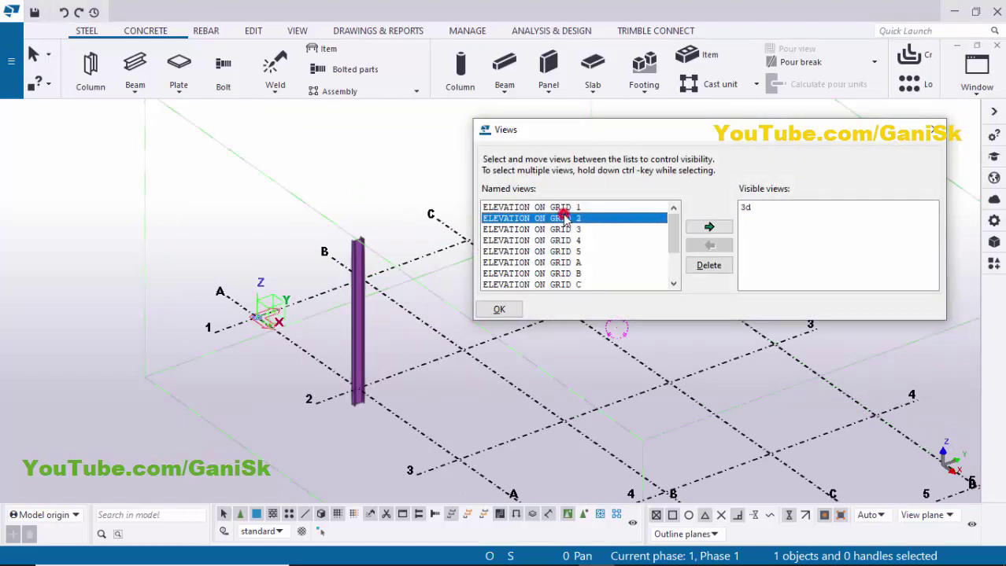
click(708, 227)
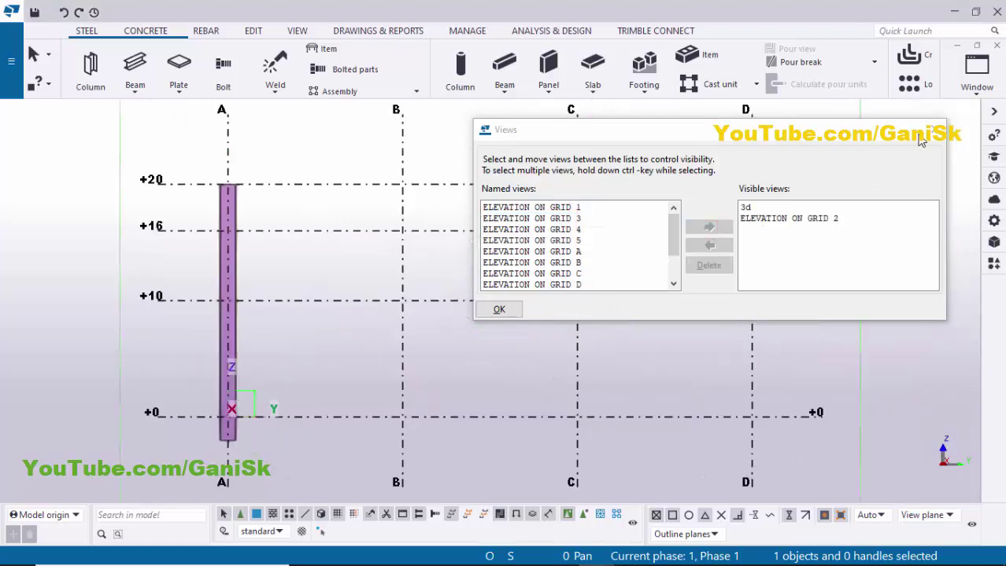
click(920, 135)
scroll(338, 295, up, 4)
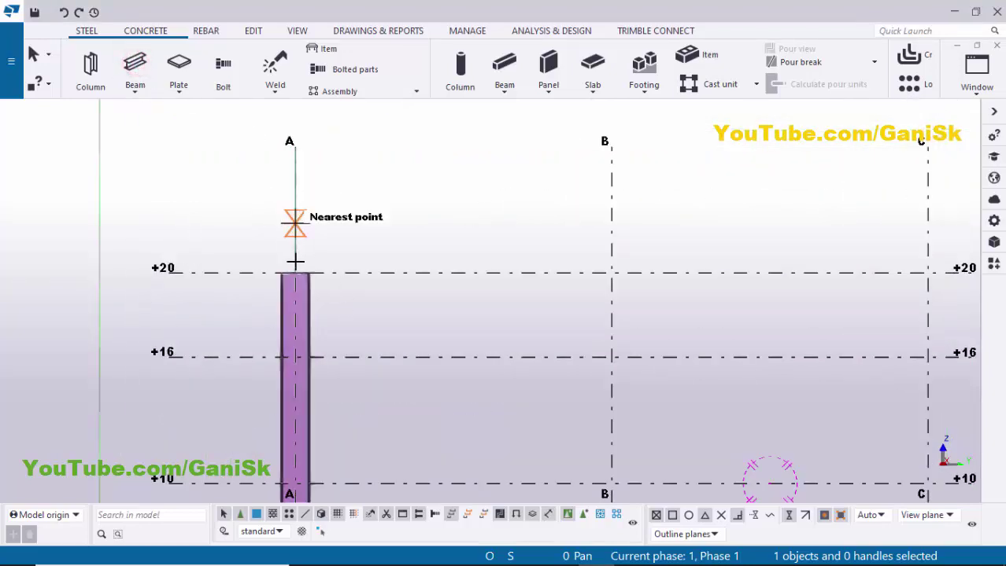
Draw a 5' beam from the column top at A/+20 toward grid B, then end the Beam command
click(358, 258)
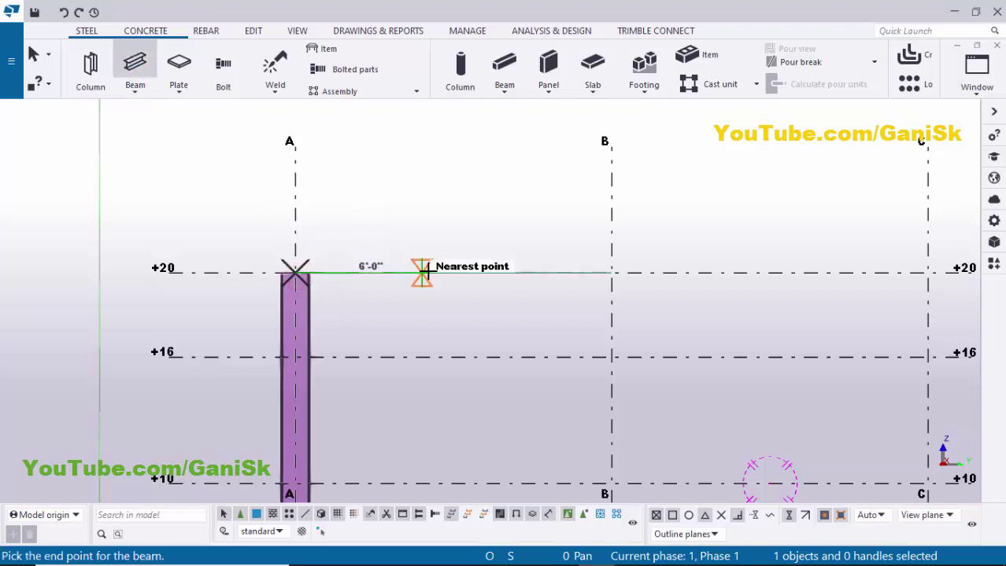
scroll(400, 274, up, 2)
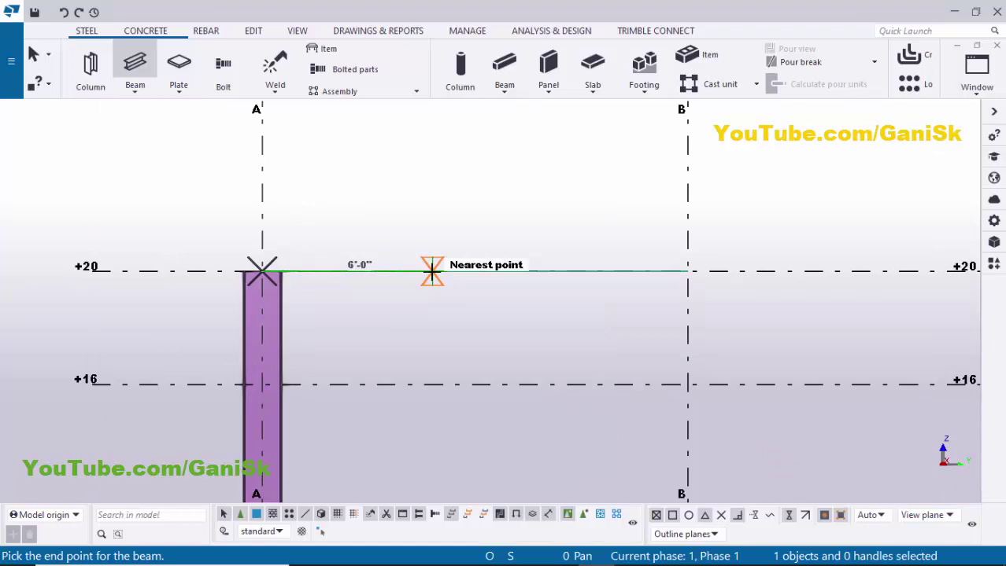
text(5)
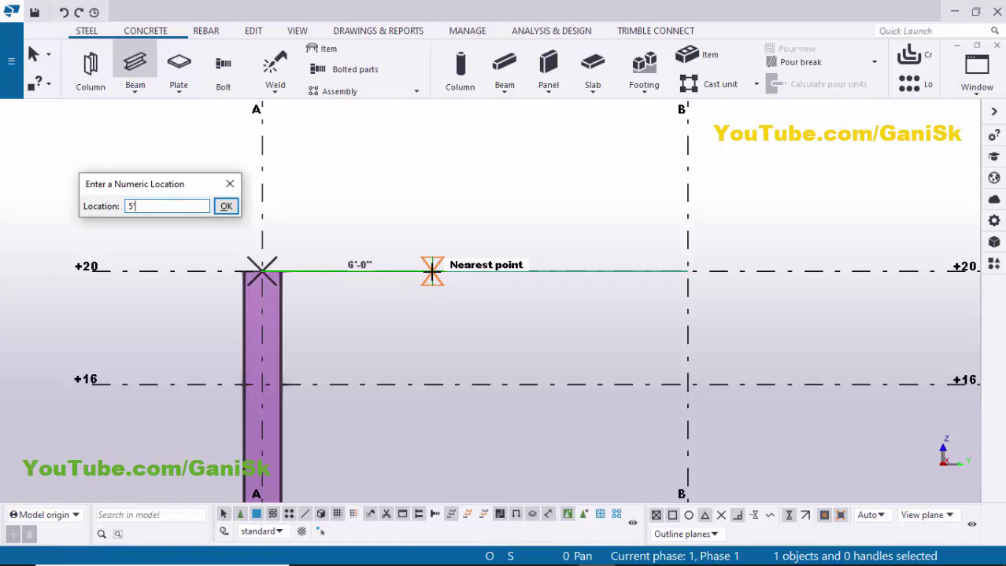
text(')
key(Return)
scroll(373, 318, up, 4)
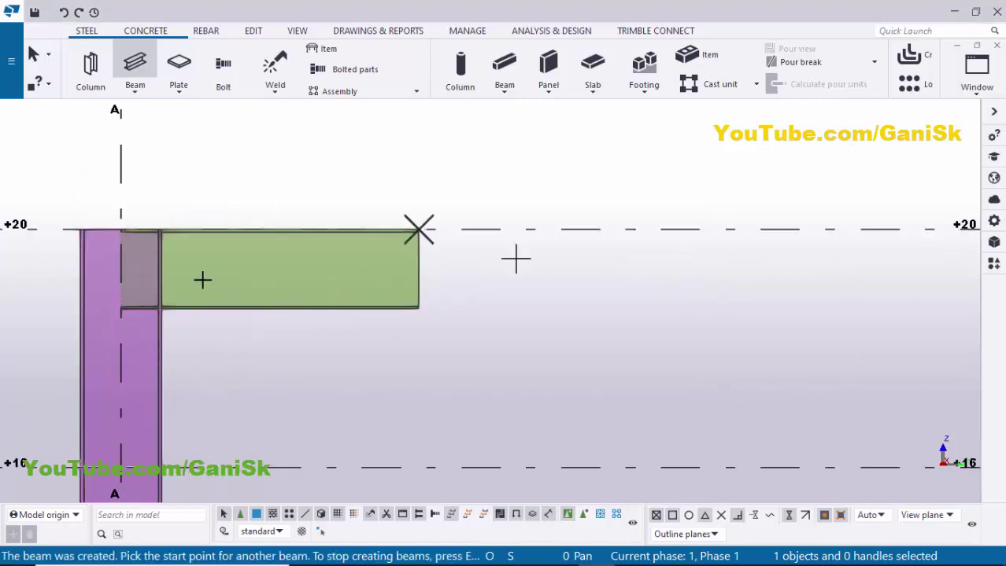
right_click(383, 147)
click(408, 141)
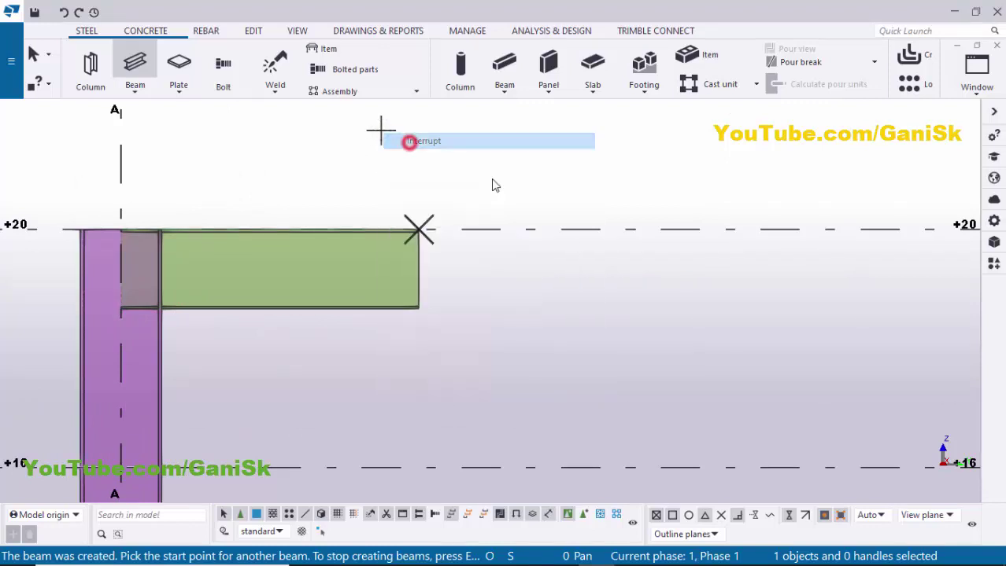
scroll(363, 251, down, 1)
middle_drag(352, 275, 336, 280)
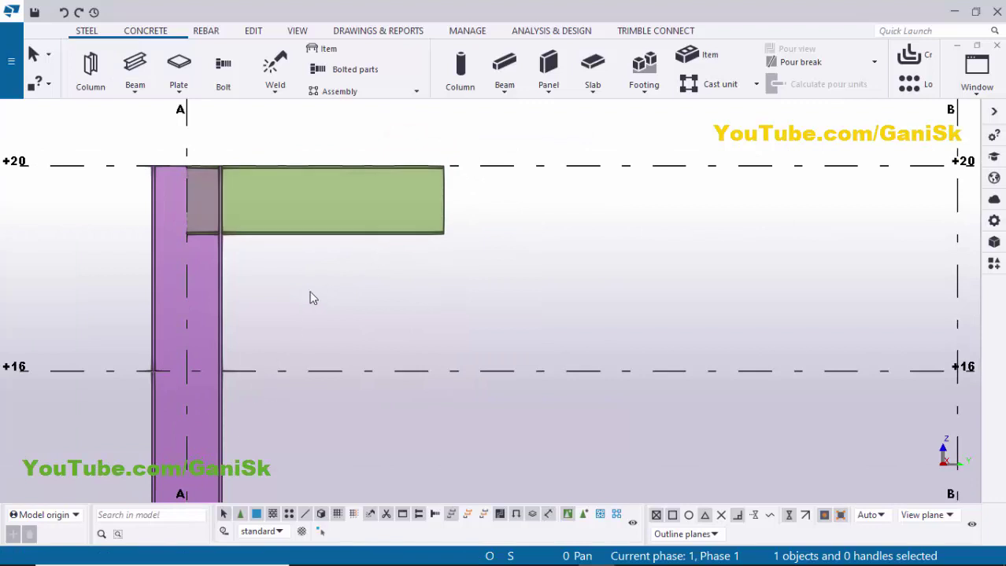
Add a point at the beam-underside/column-face corner using intersection snapping
click(254, 30)
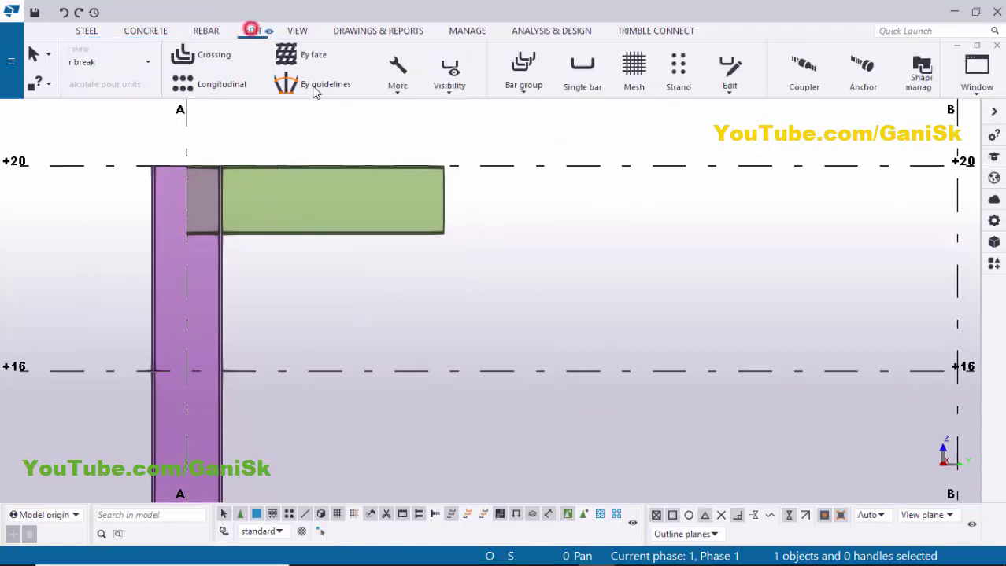
scroll(860, 91, down, 5)
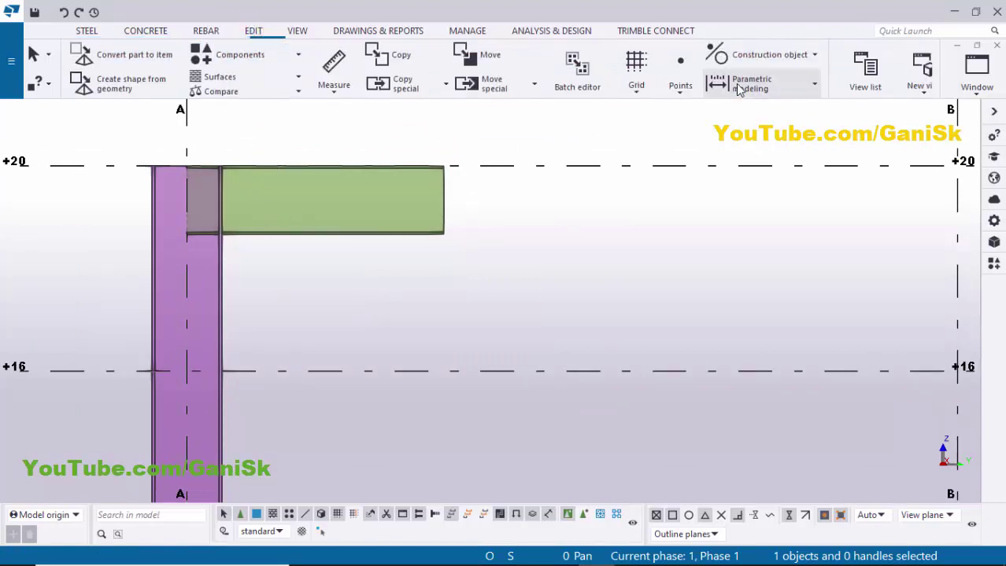
click(682, 92)
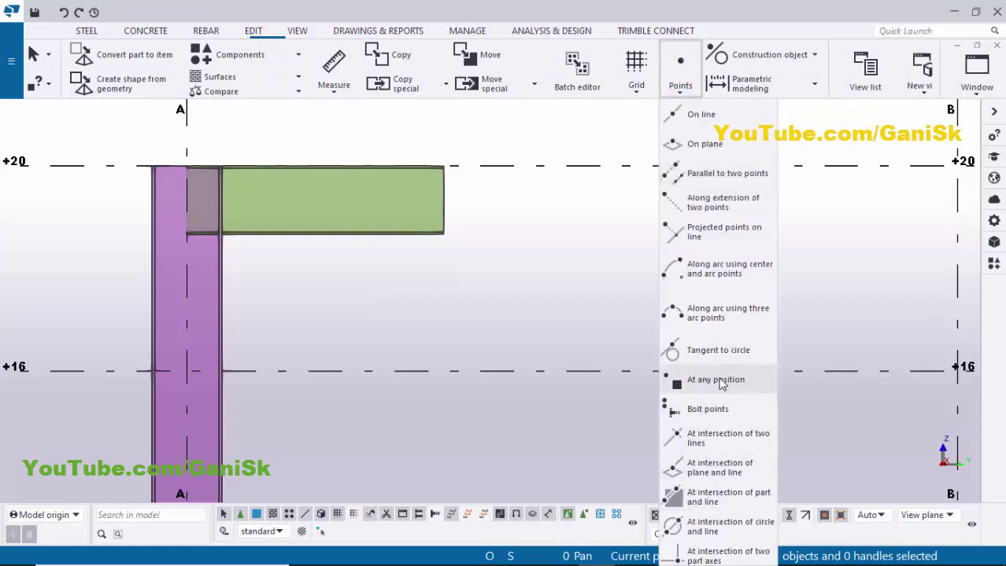
click(711, 381)
scroll(361, 251, up, 5)
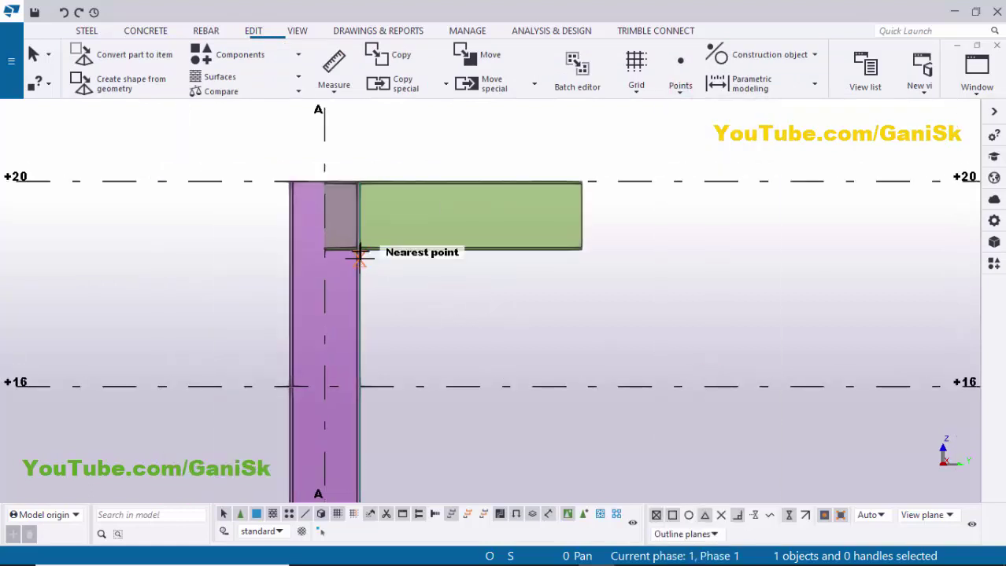
scroll(360, 232, up, 3)
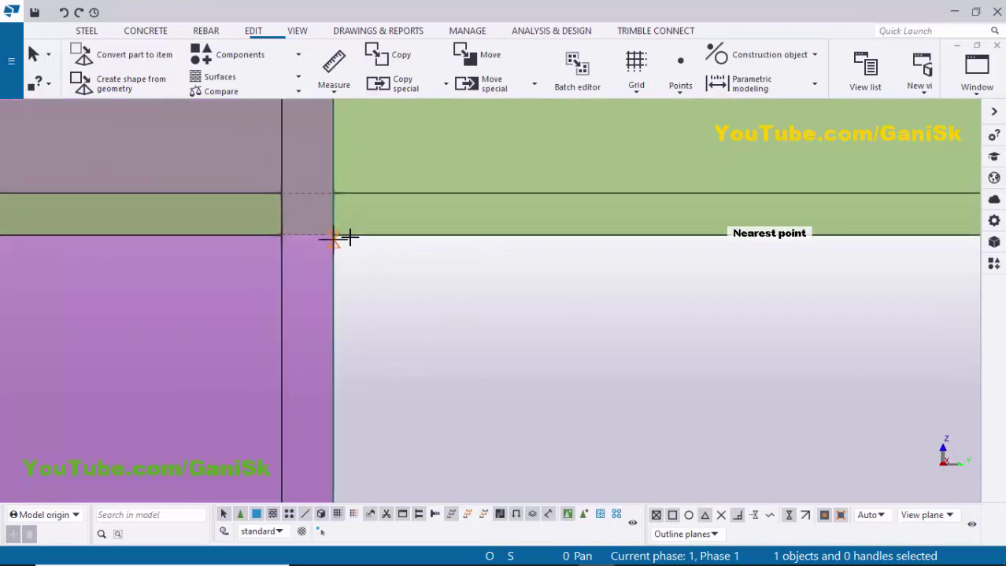
click(721, 517)
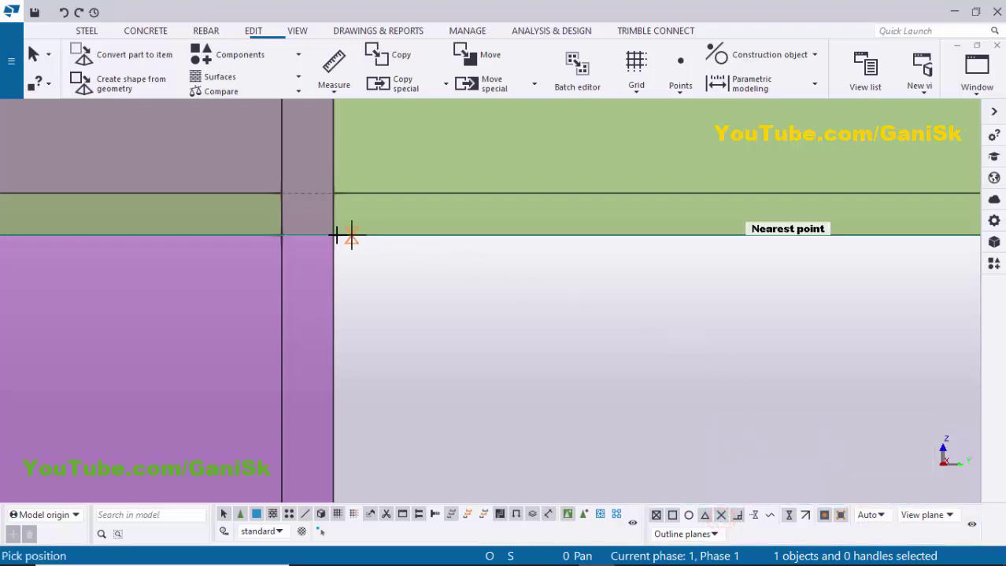
right_click(432, 146)
click(472, 155)
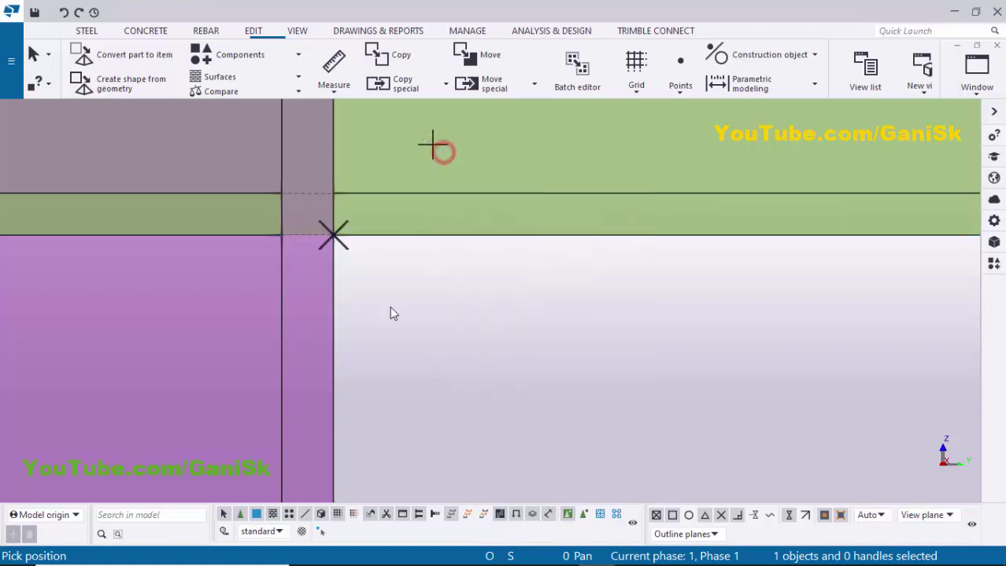
Select the new point at the beam-column corner
middle_drag(301, 206, 287, 174)
click(277, 138)
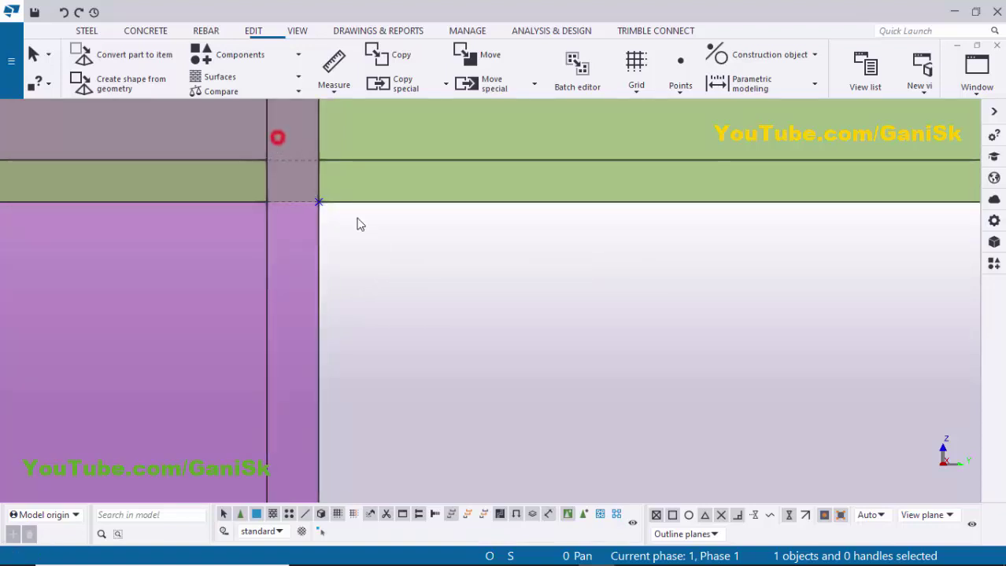
mouse_move(357, 224)
mouse_down()
mouse_move(398, 280)
mouse_move(394, 271)
mouse_up()
Copy the corner point 3' along the beam underside with Copy special > Linear, dY 3'
right_click(382, 234)
mouse_move(447, 317)
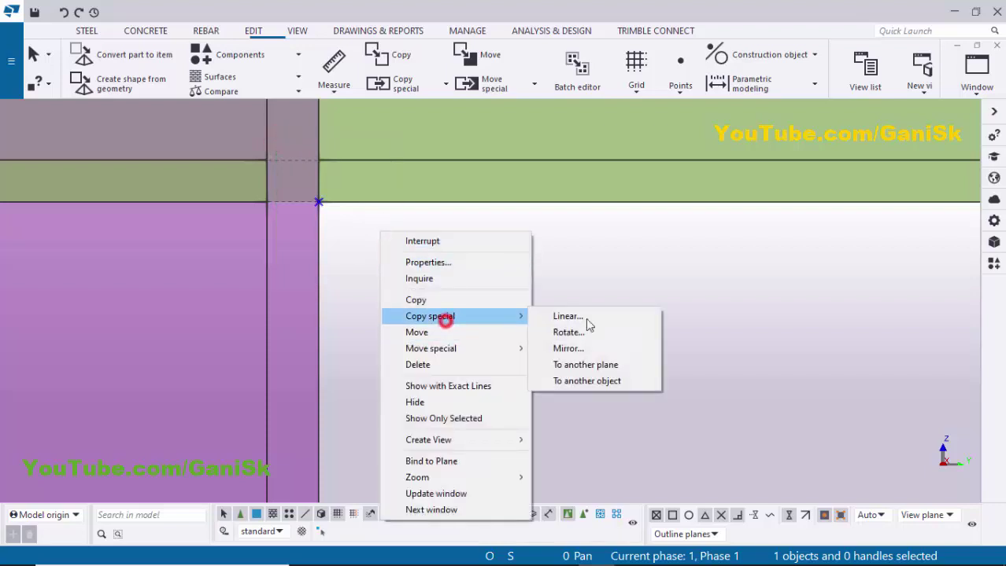
click(590, 323)
click(177, 246)
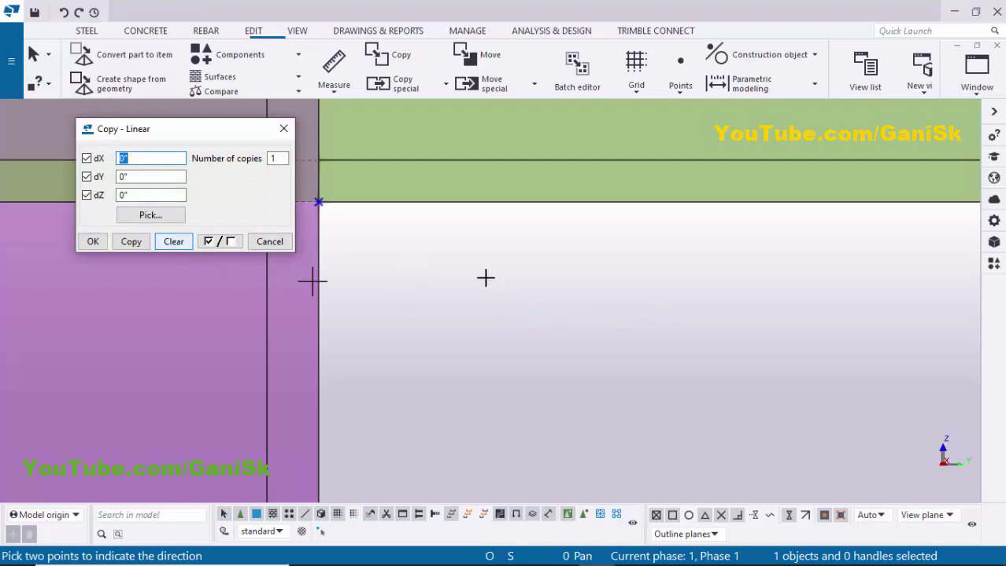
scroll(480, 273, down, 2)
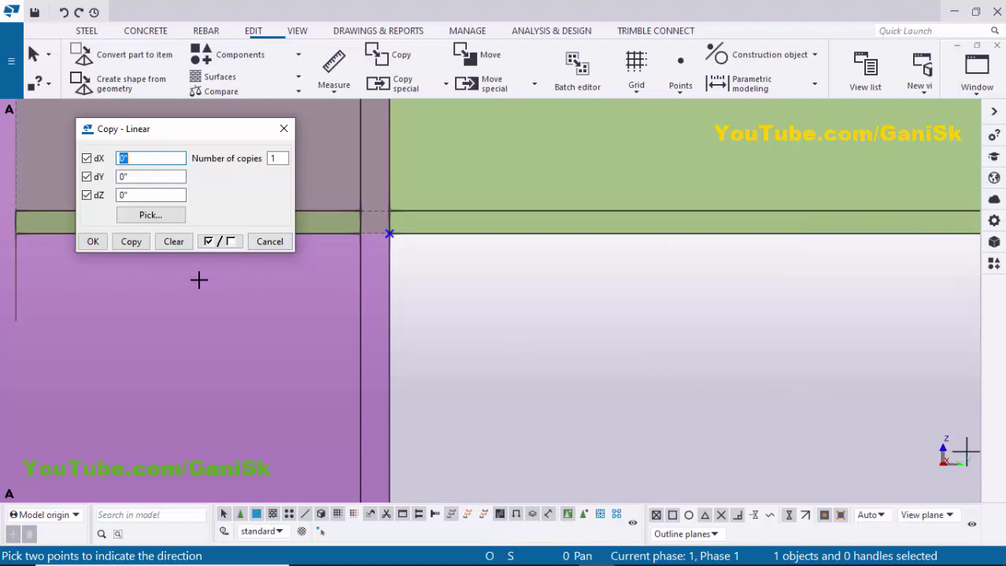
click(135, 178)
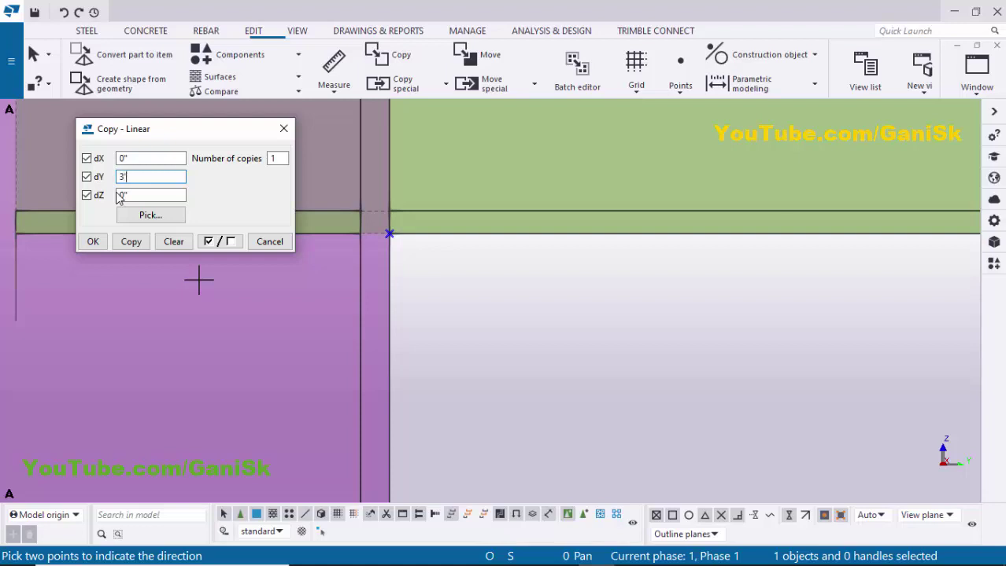
click(130, 241)
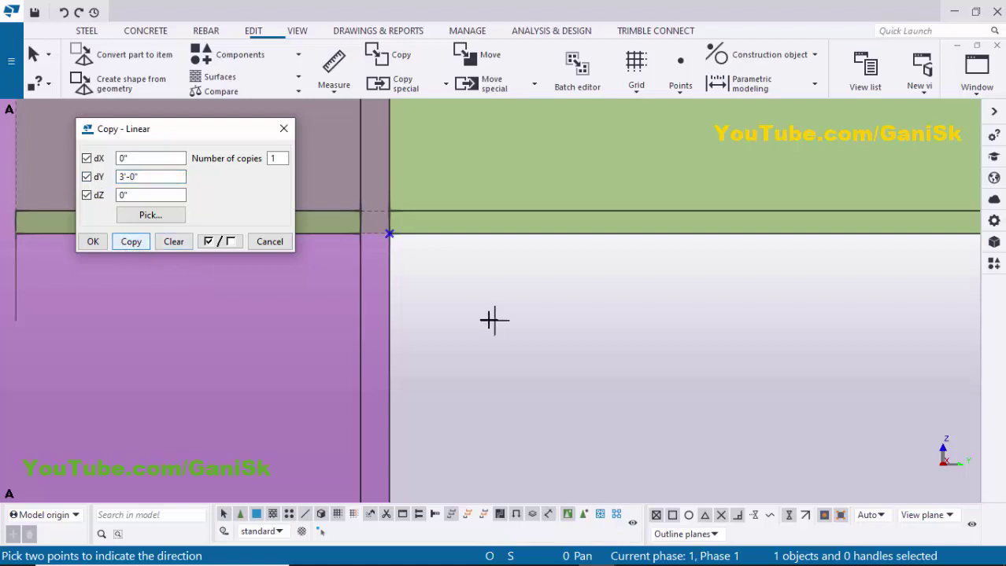
scroll(494, 320, down, 4)
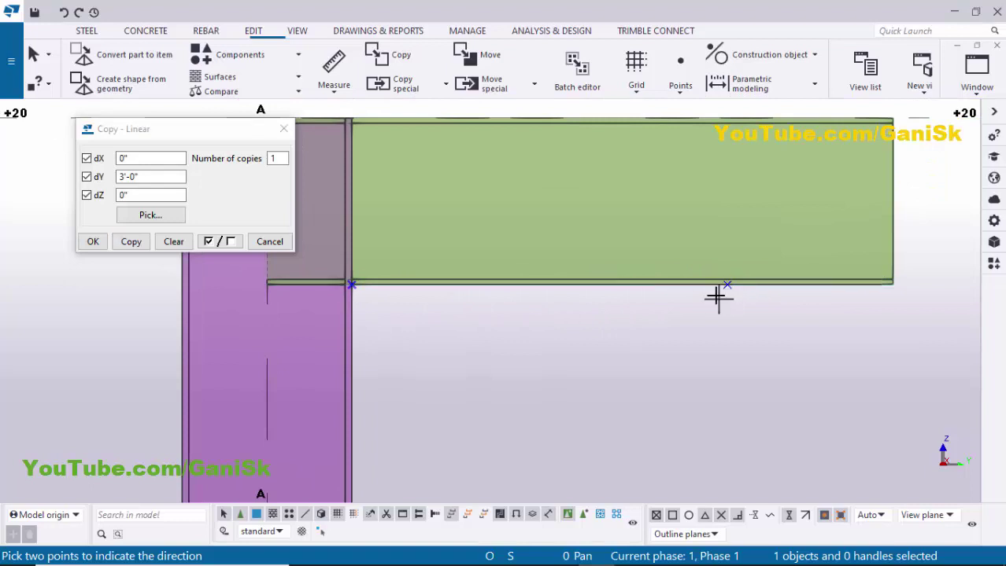
middle_drag(452, 329, 494, 301)
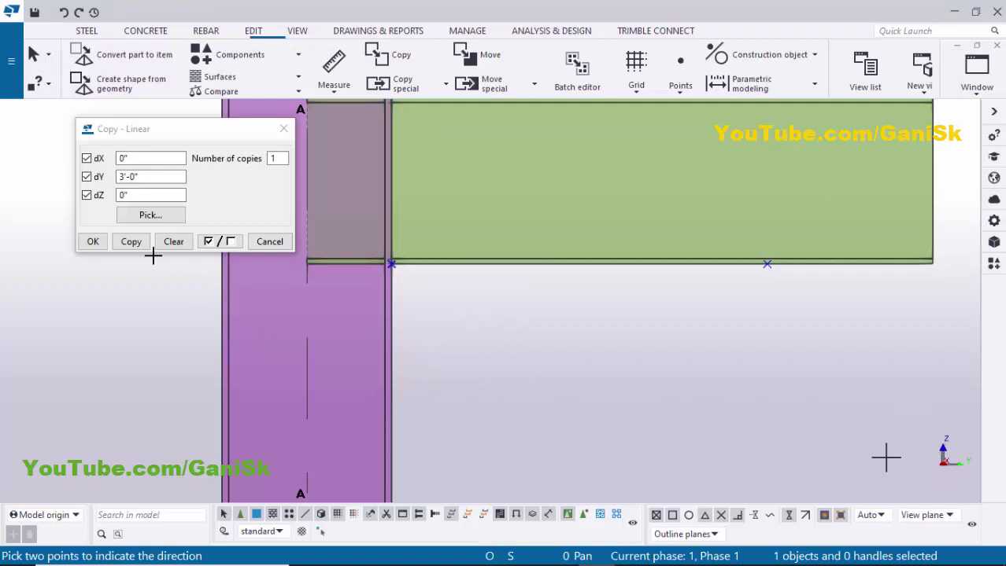
Copy the corner point 3' down the column face with dZ -3', then end the command
click(172, 242)
double_click(144, 195)
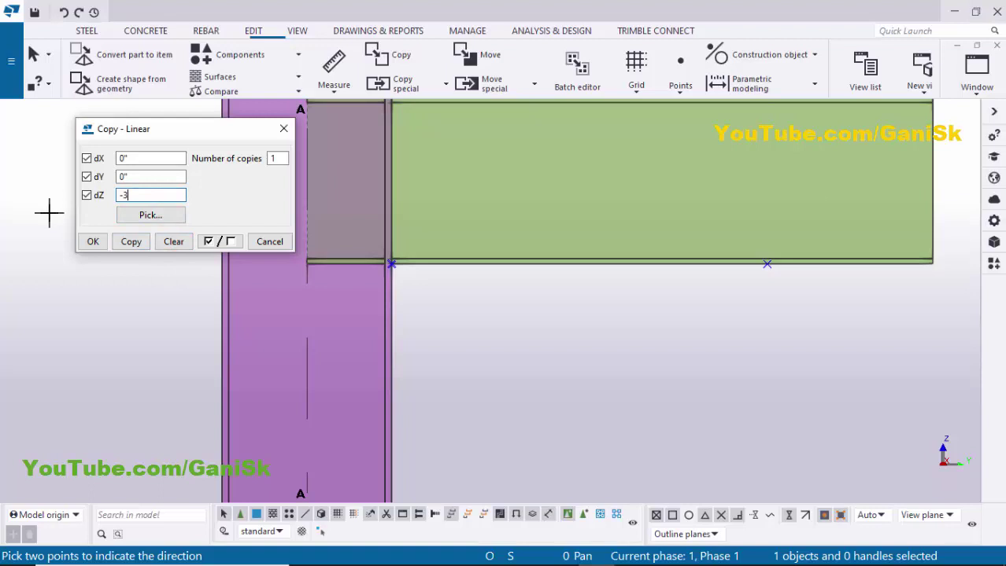
click(131, 242)
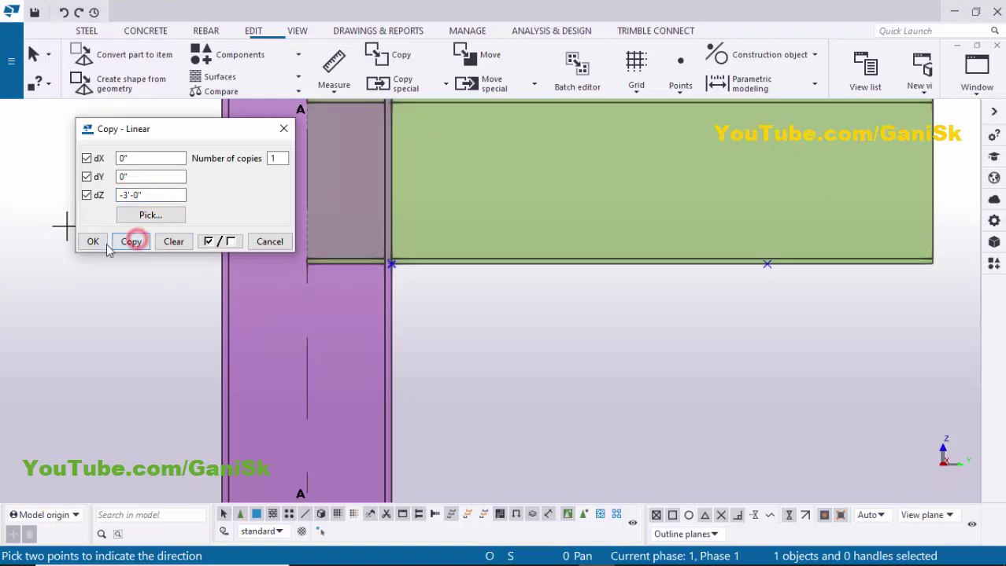
click(93, 242)
scroll(327, 273, down, 3)
middle_drag(471, 273, 457, 212)
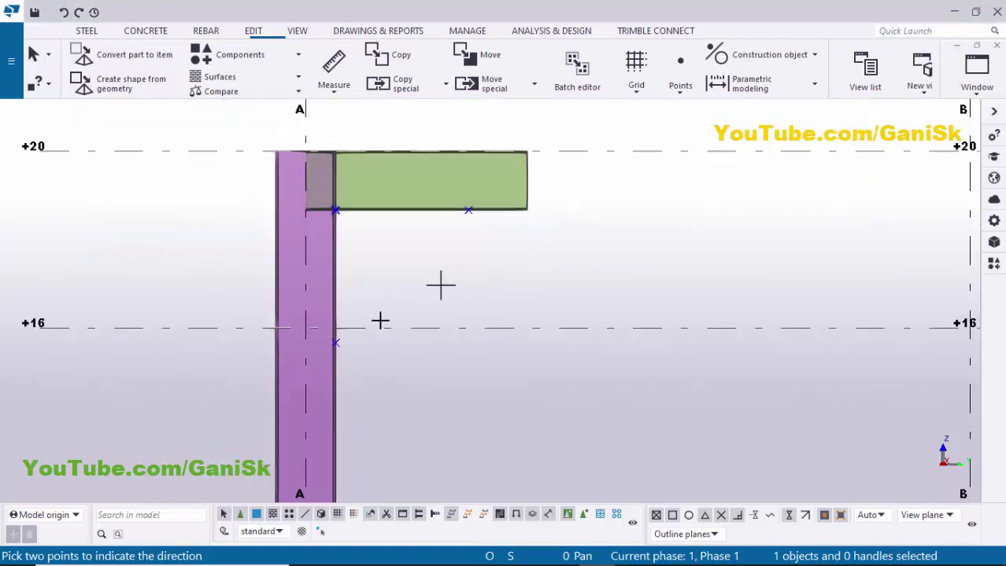
right_click(618, 193)
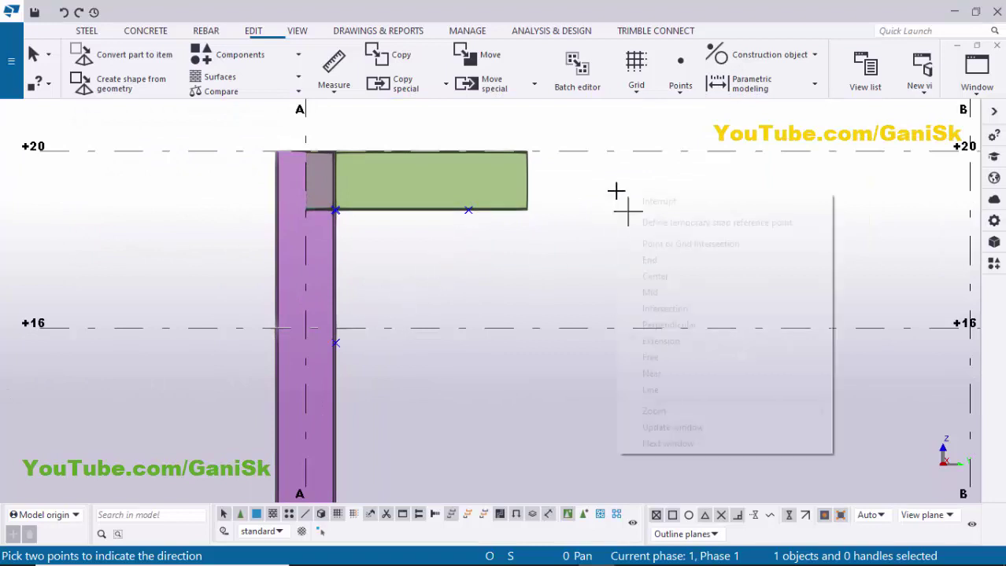
click(635, 200)
click(559, 245)
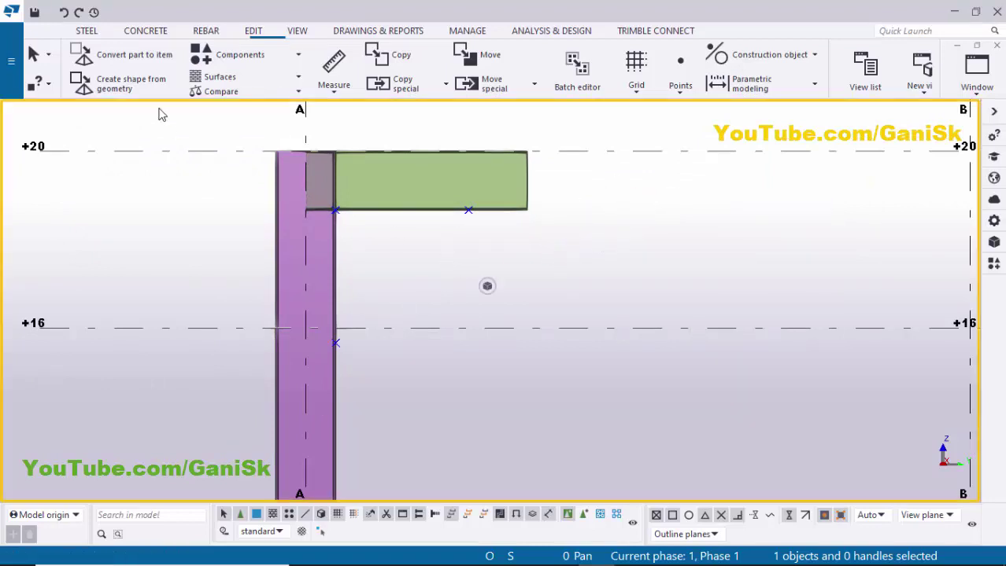
Draw a beam from the column-face point up to the point under the beam
click(86, 31)
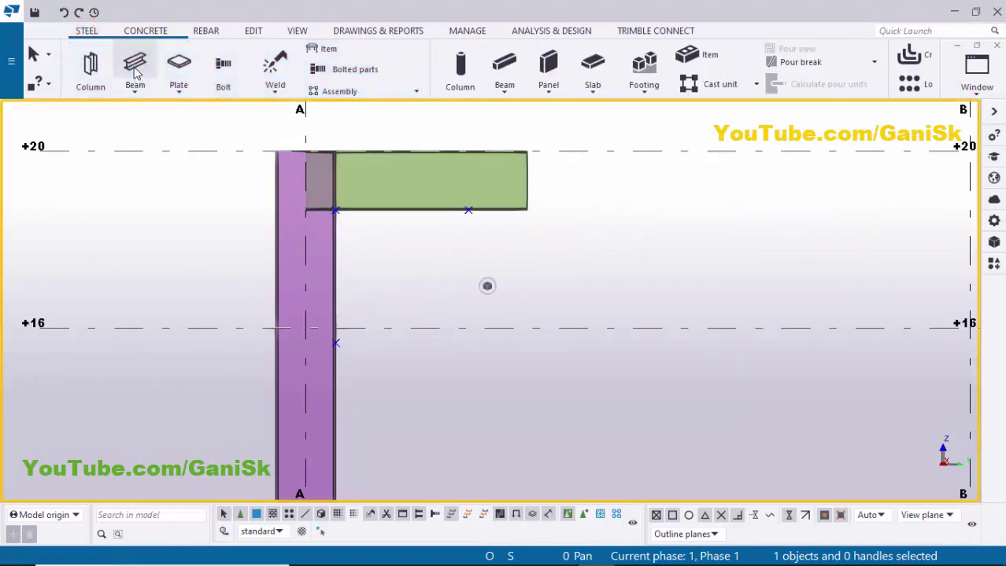
click(136, 65)
scroll(343, 378, up, 2)
scroll(344, 362, up, 2)
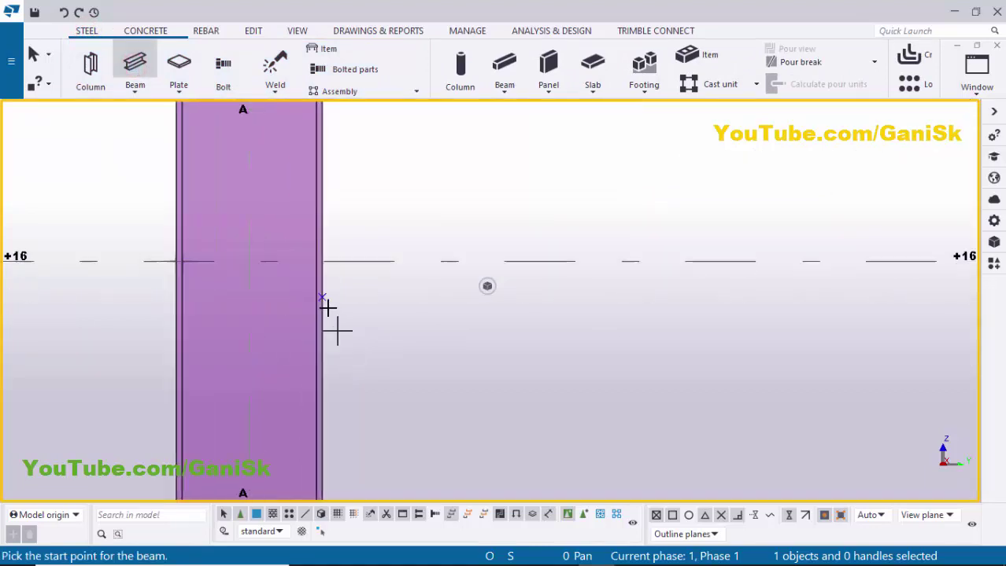
click(326, 301)
scroll(327, 301, down, 3)
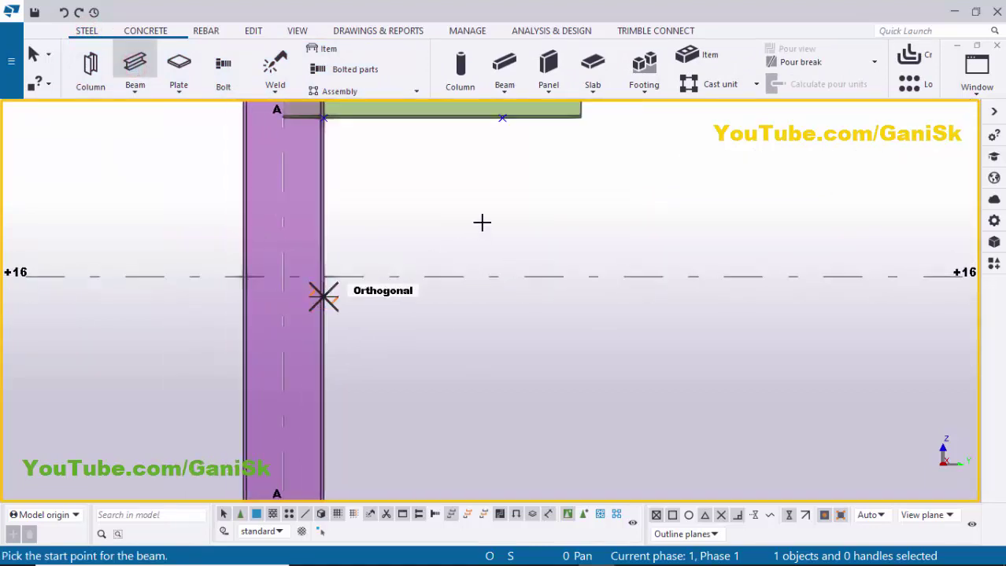
scroll(418, 227, up, 3)
scroll(407, 215, up, 2)
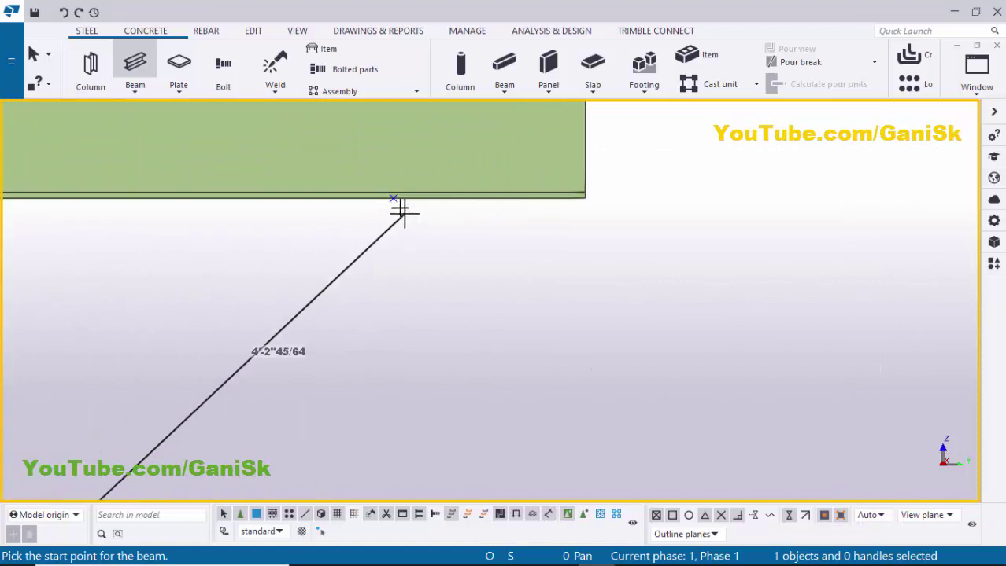
click(408, 220)
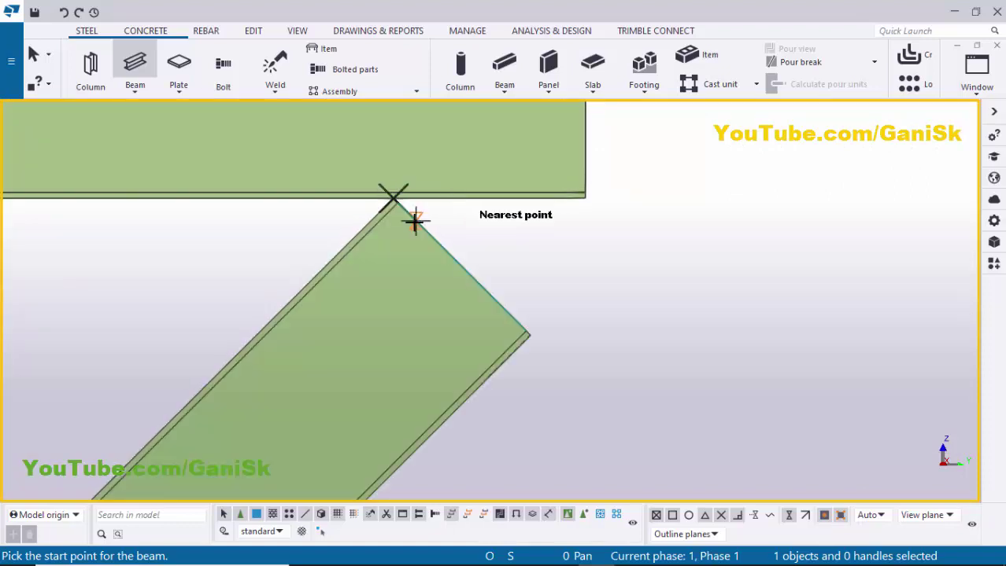
scroll(393, 283, down, 5)
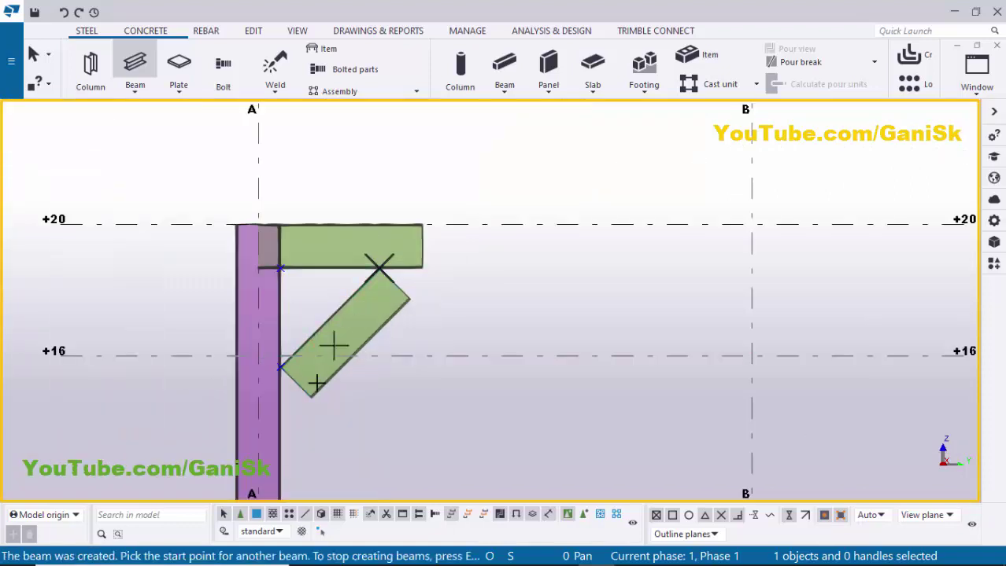
End the Beam command and select the new diagonal brace
right_click(512, 268)
click(529, 274)
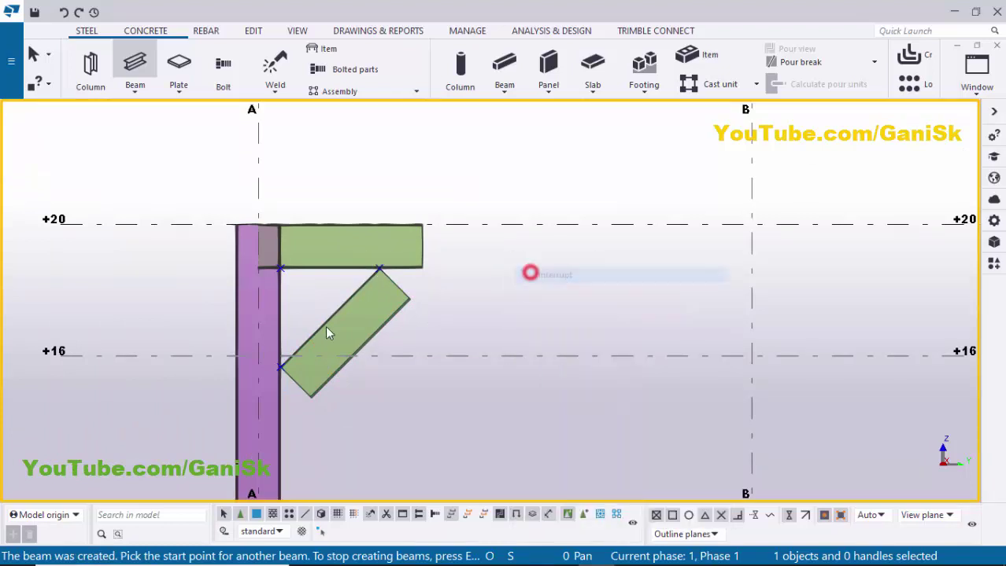
scroll(417, 324, up, 1)
click(408, 310)
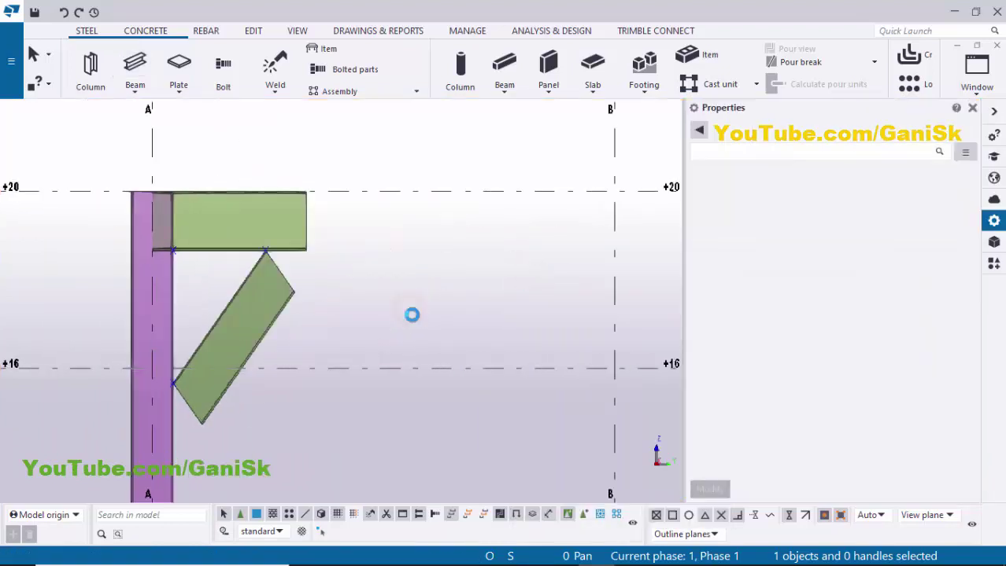
Load the Pipe preset onto the brace and apply it
click(768, 132)
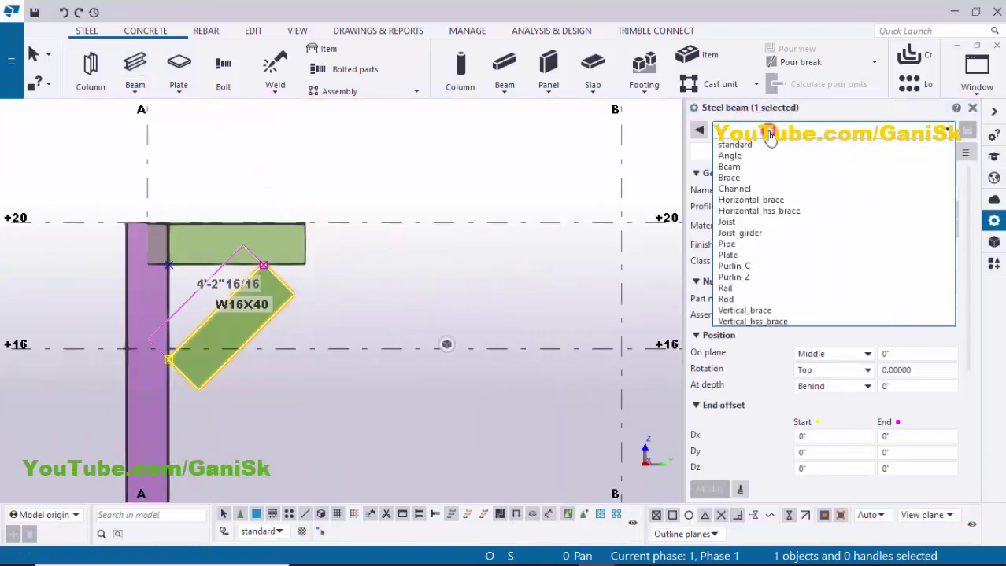
click(749, 244)
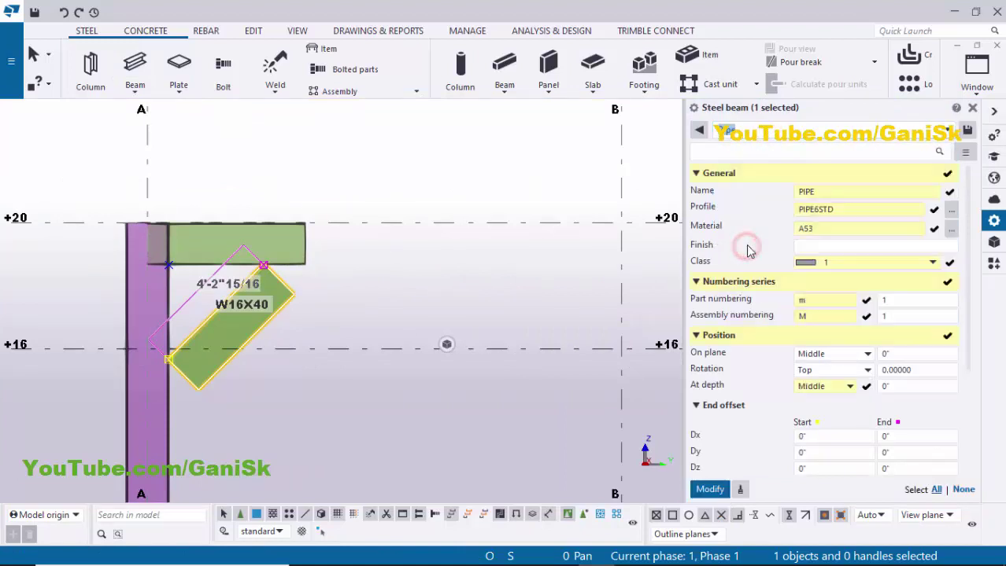
click(806, 210)
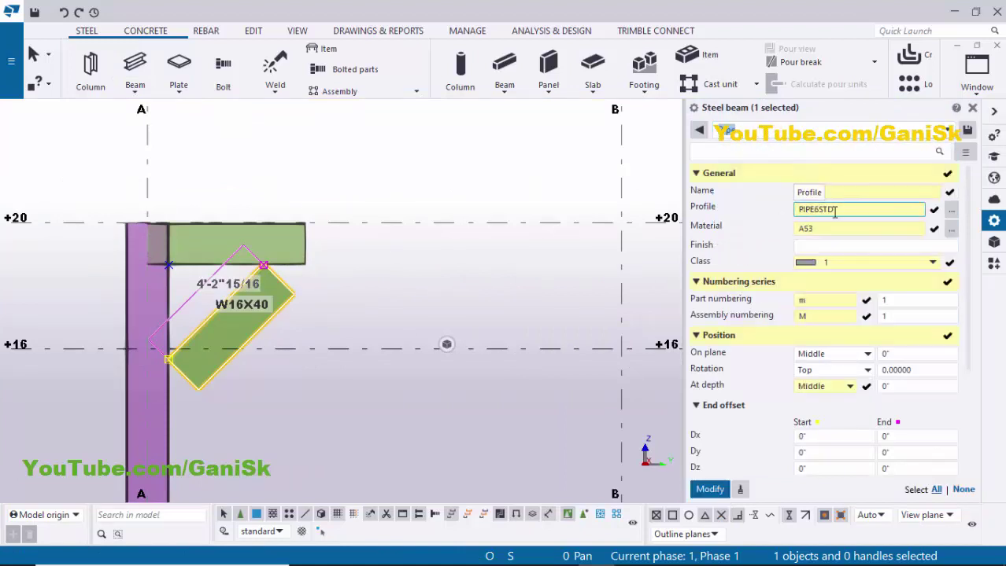
click(709, 489)
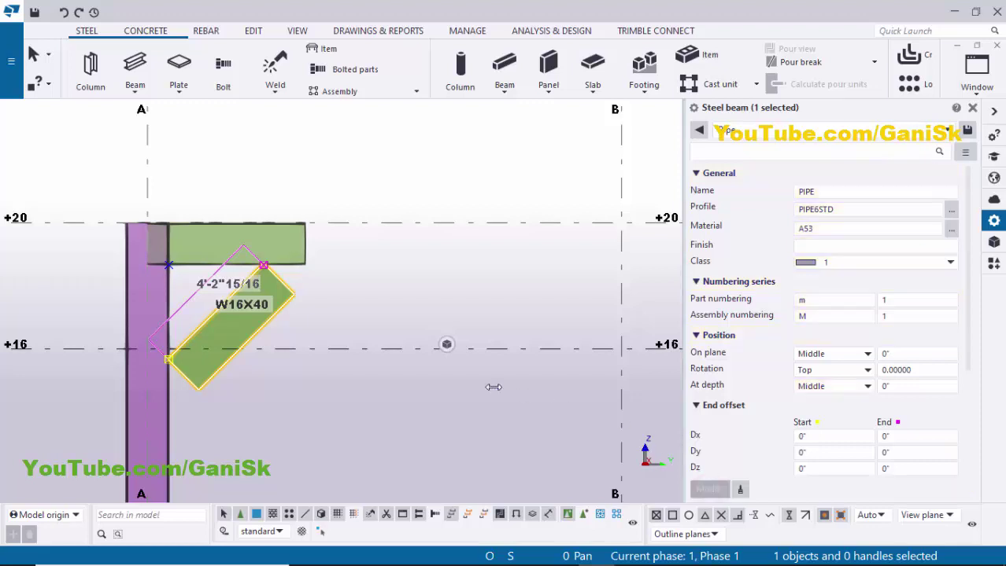
Change the brace profile from PIPE6STD to PIPE2STD from the profile catalog
scroll(317, 306, up, 3)
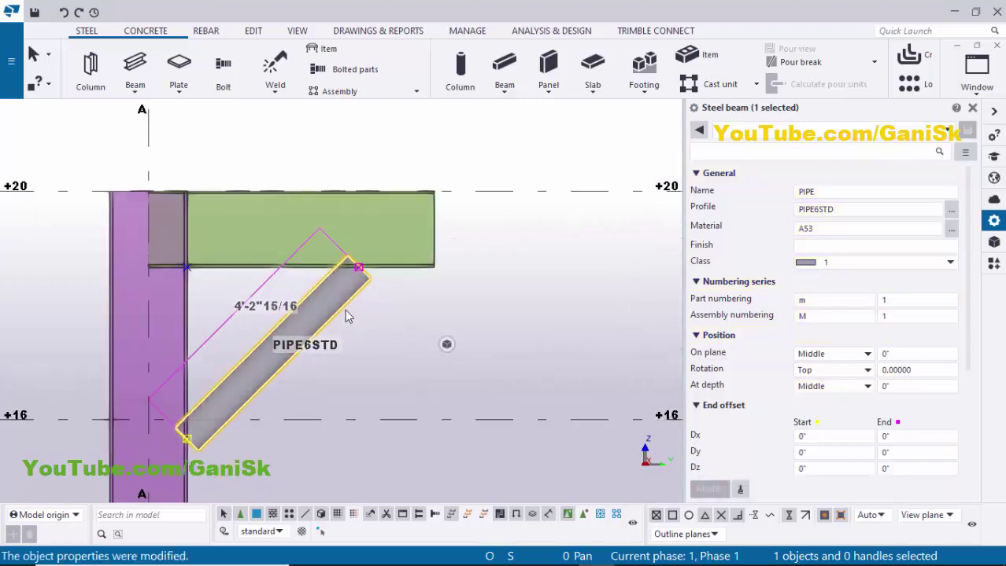
click(950, 214)
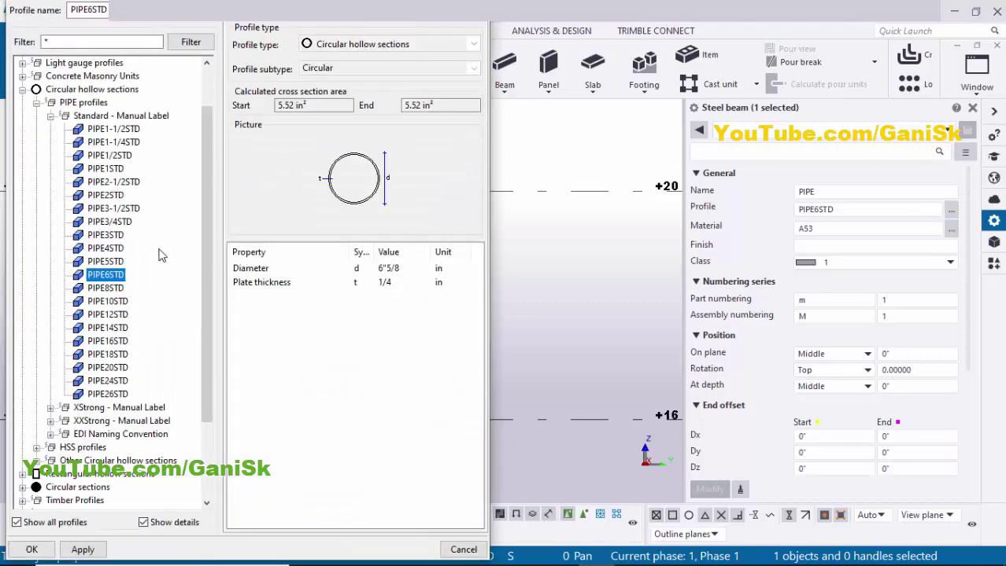
click(106, 195)
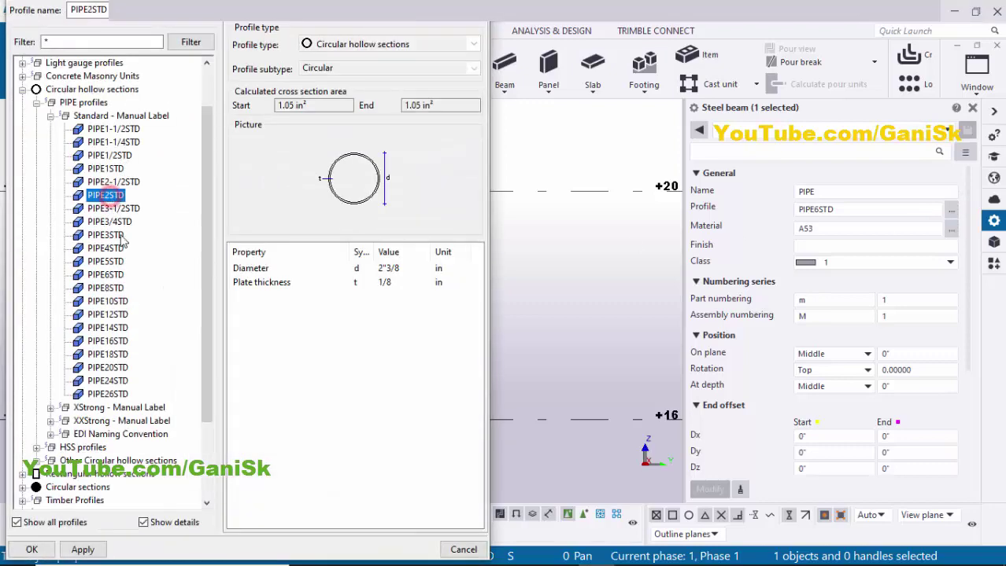
click(82, 550)
click(31, 550)
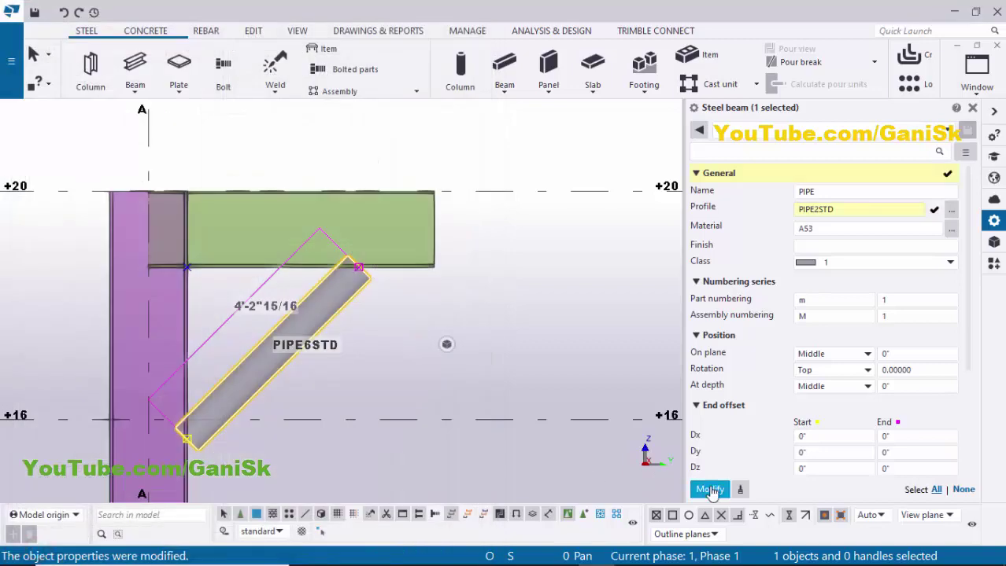
click(709, 489)
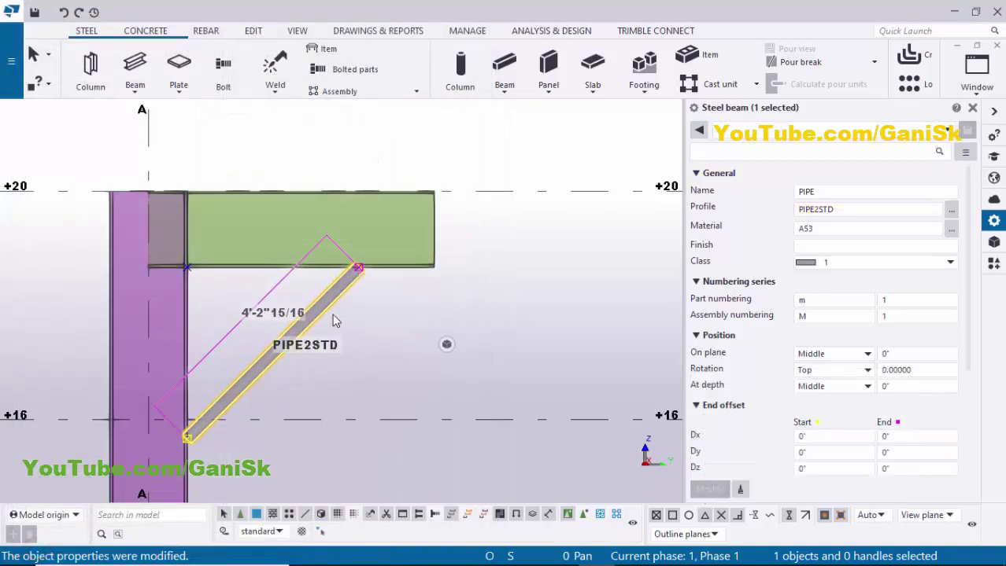
scroll(334, 320, up, 4)
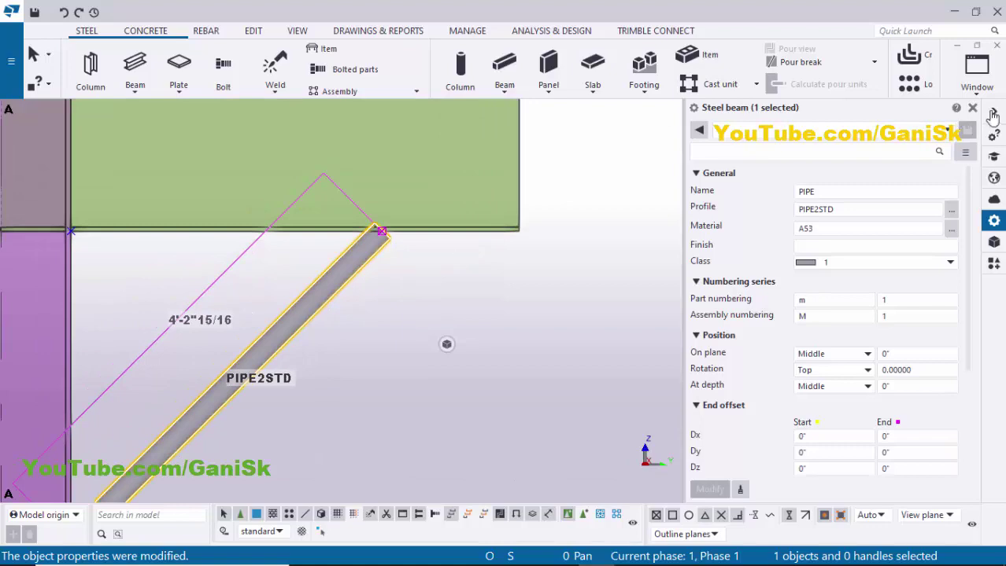
Switch to the 3D model view and orbit to see the brace
click(973, 108)
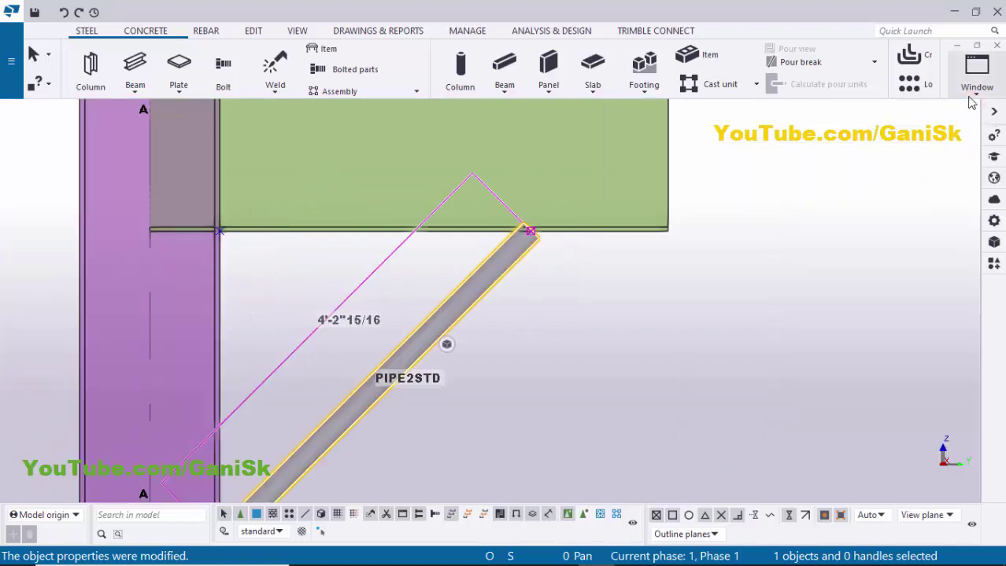
click(973, 93)
click(927, 192)
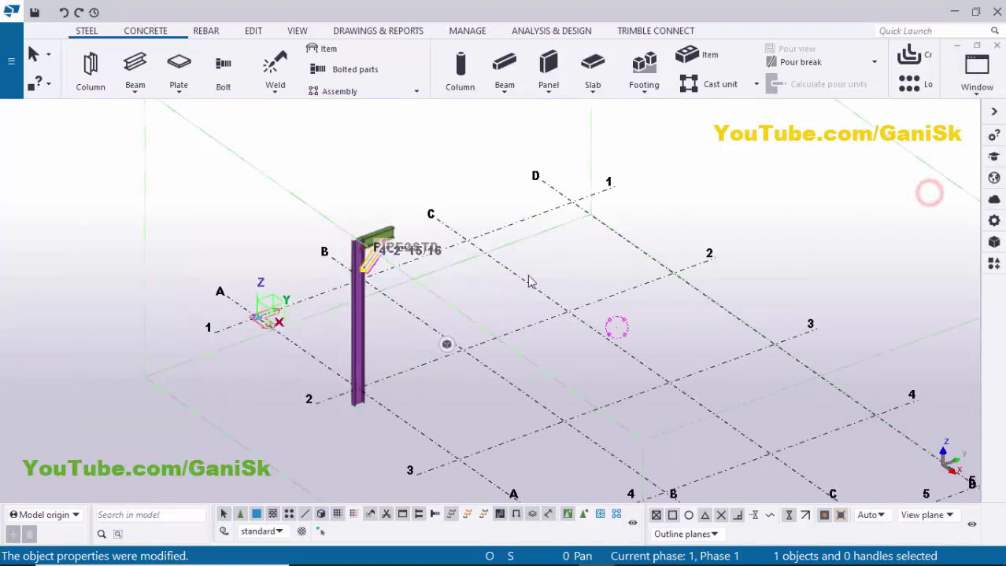
scroll(389, 261, up, 5)
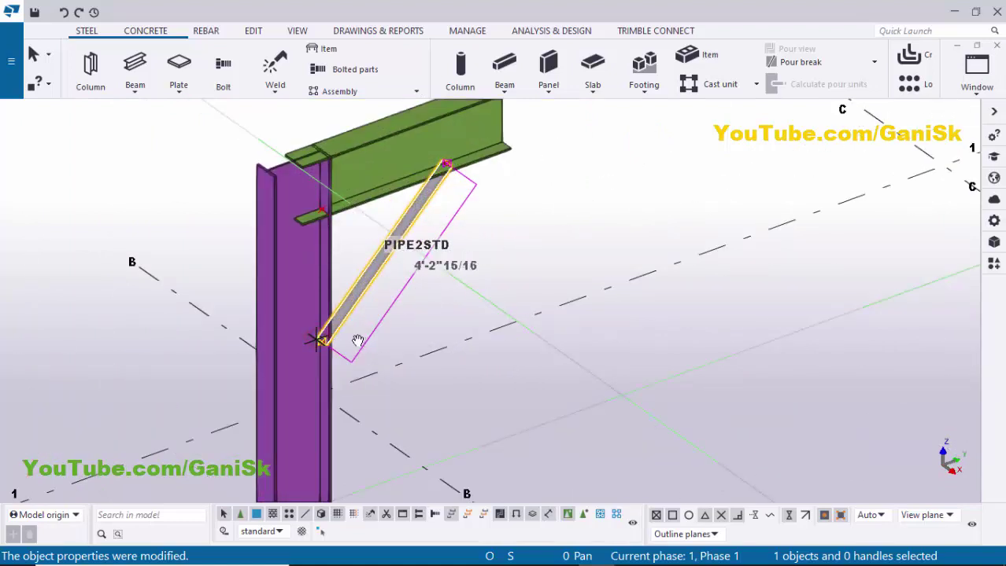
ctrl+middle_drag(357, 340, 589, 249)
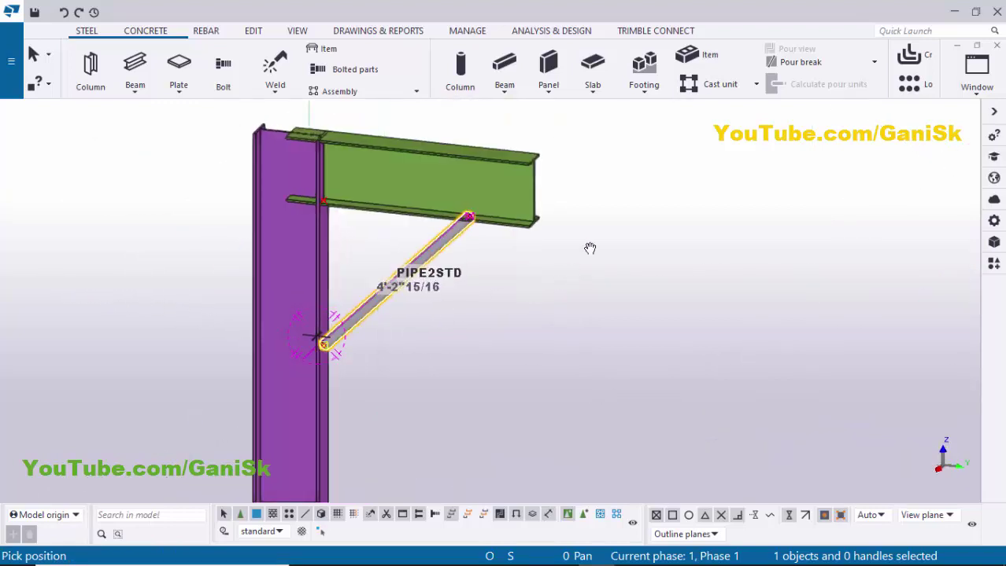
Interrupt the pending pick and redraw the view
right_click(601, 214)
click(617, 220)
right_click(650, 183)
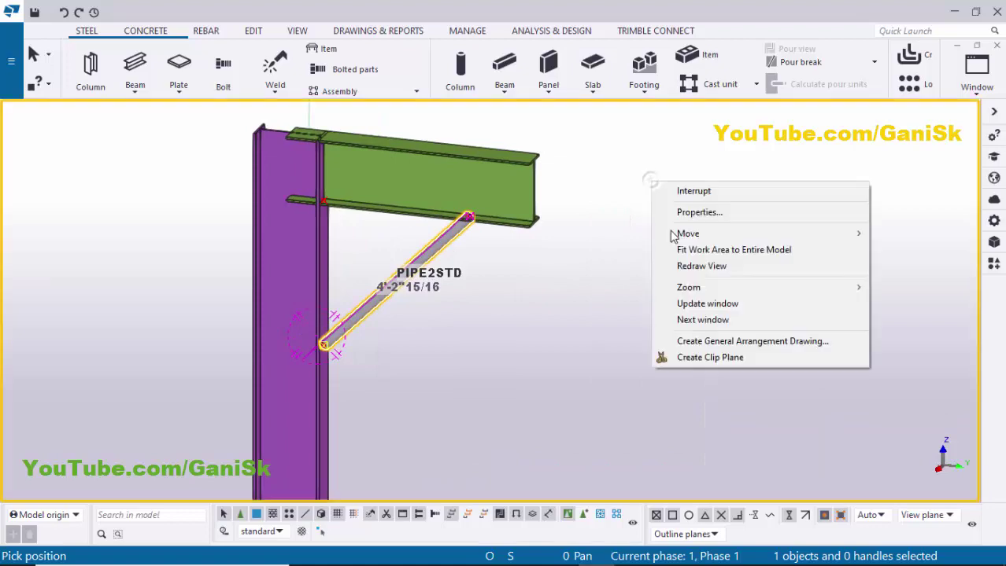
click(708, 266)
middle_drag(386, 305, 455, 281)
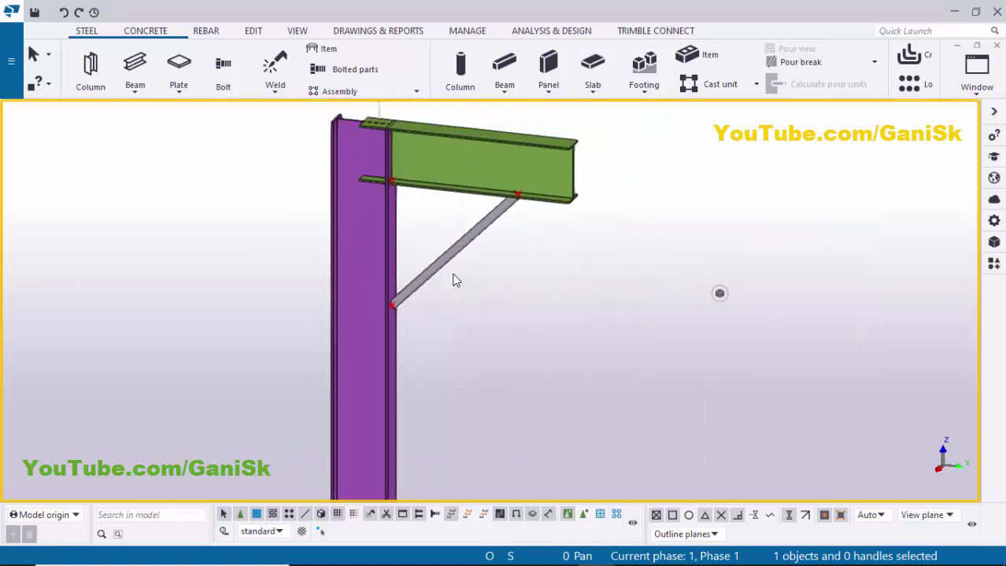
Uncheck Points 'In model' in the 3D view's object display settings and apply
double_click(597, 280)
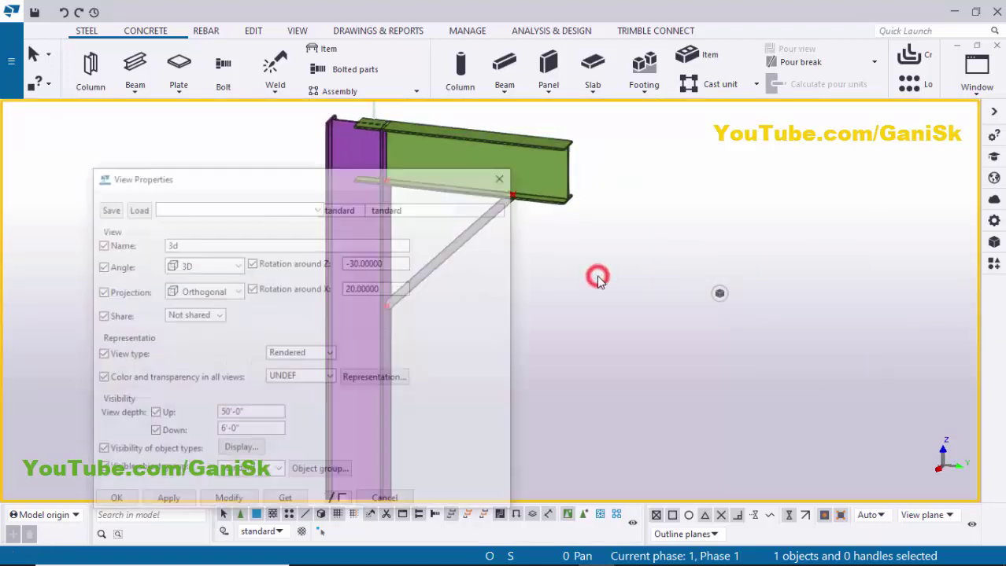
click(241, 406)
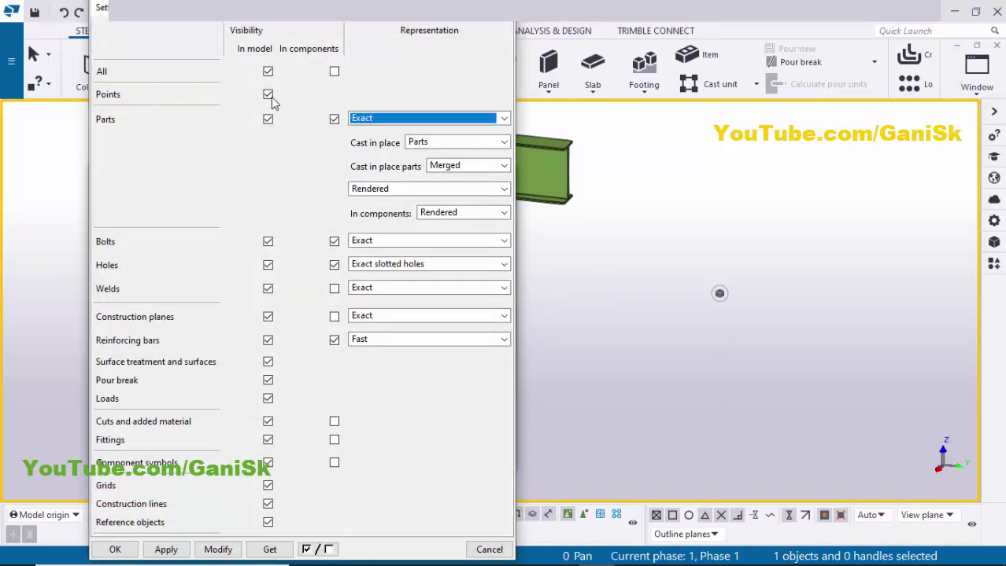
click(268, 95)
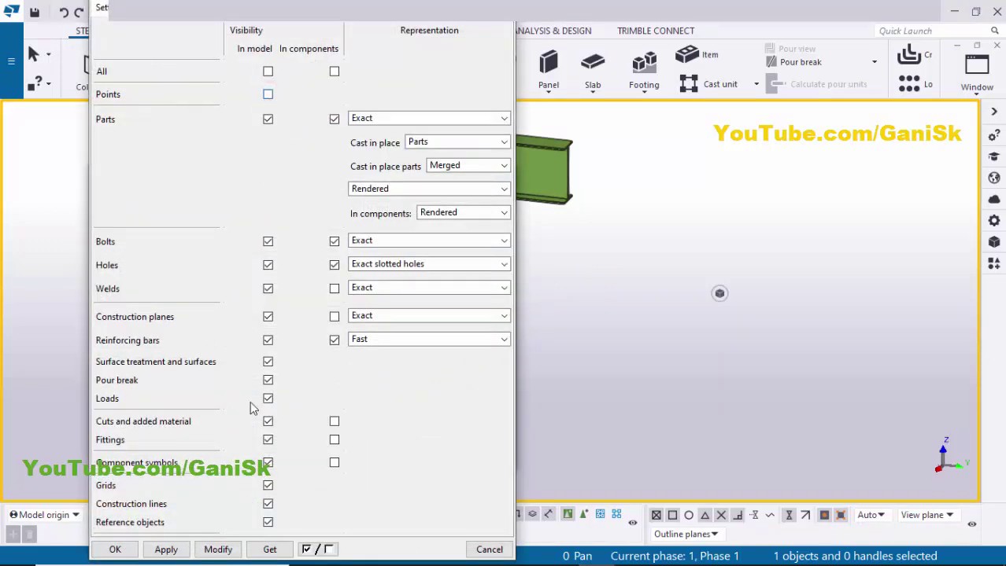
click(218, 549)
click(166, 549)
click(115, 549)
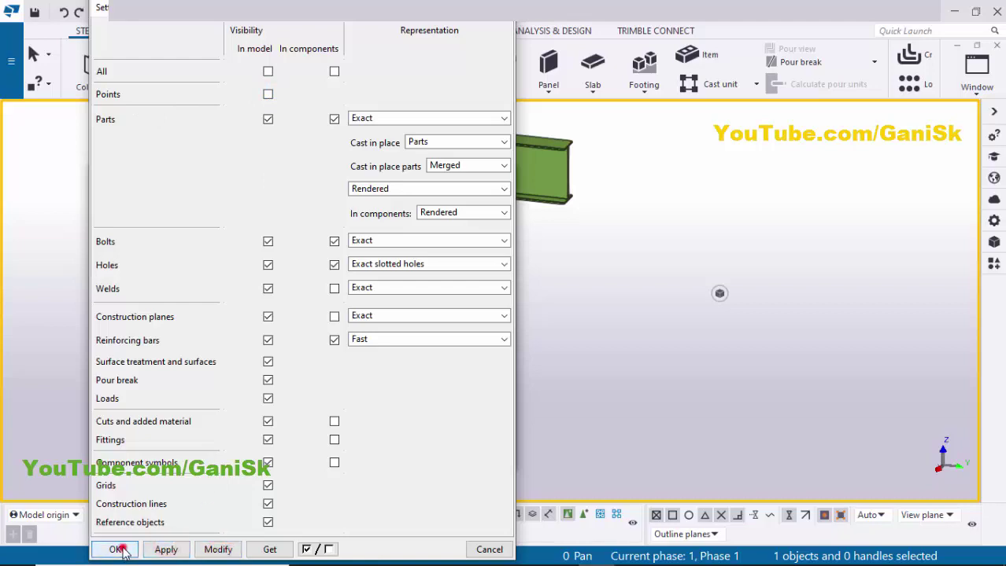
Confirm the view properties and zoom to the brace's lower end
click(122, 457)
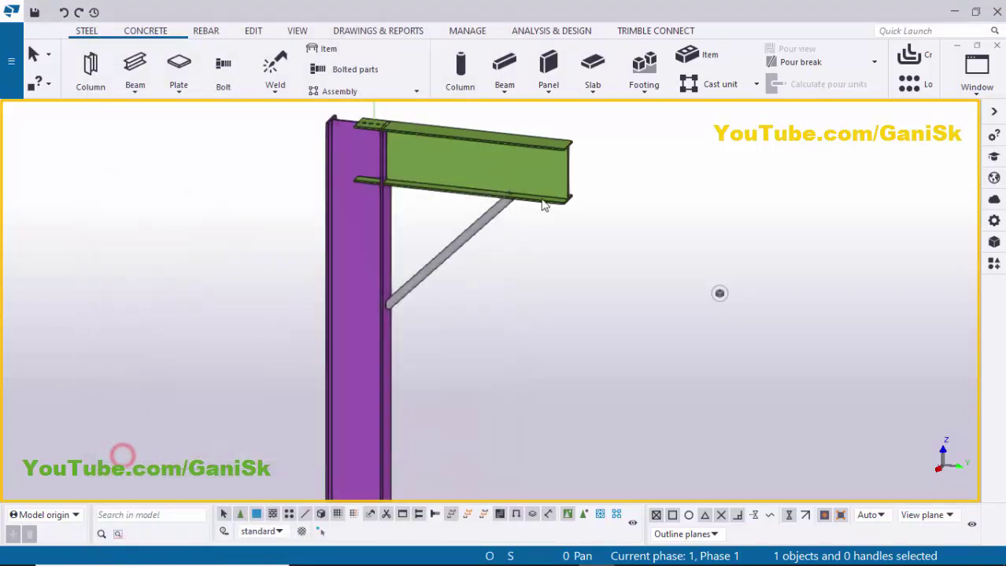
scroll(503, 193, up, 2)
scroll(505, 199, up, 2)
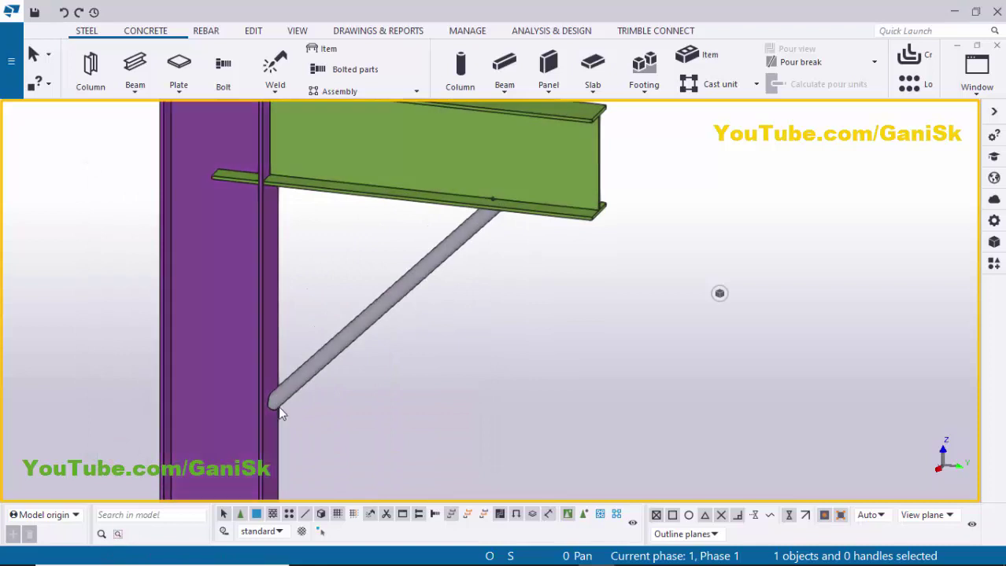
scroll(278, 409, up, 1)
scroll(353, 393, down, 2)
scroll(376, 363, up, 2)
scroll(354, 342, up, 3)
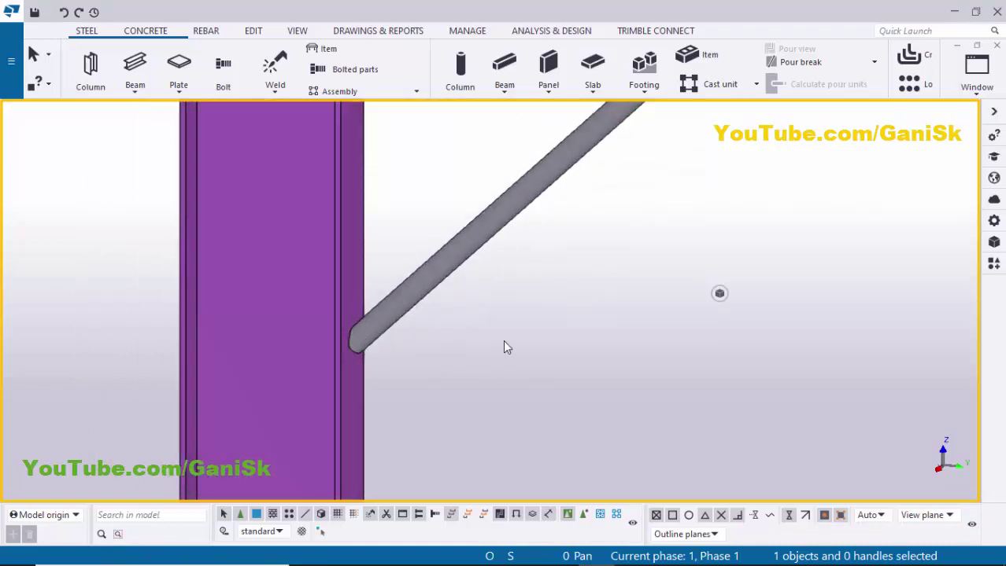
middle_drag(507, 348, 478, 336)
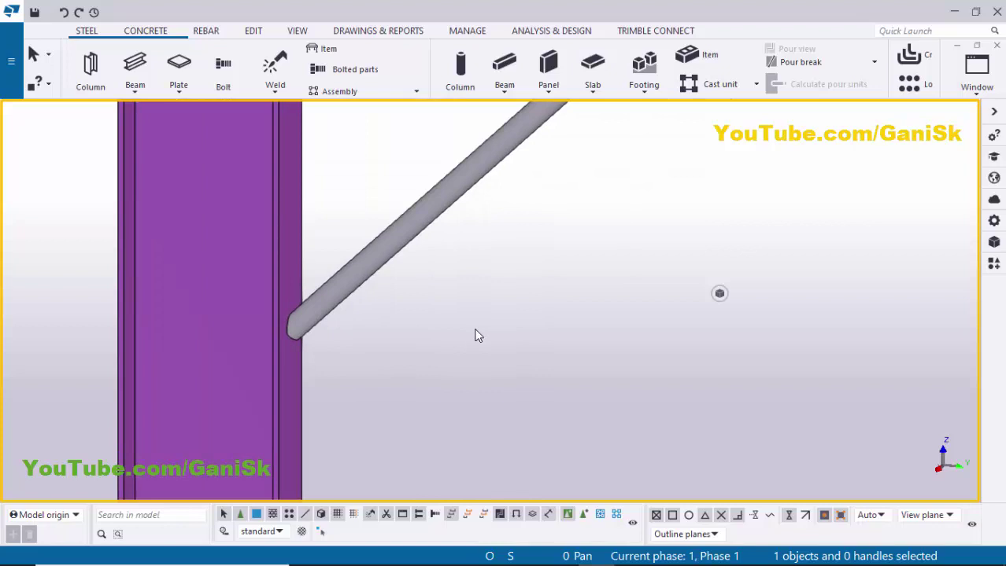
Search '12' and apply Diag brace conn. (12), picking the column then the pipe brace
key(ctrl+f)
click(781, 150)
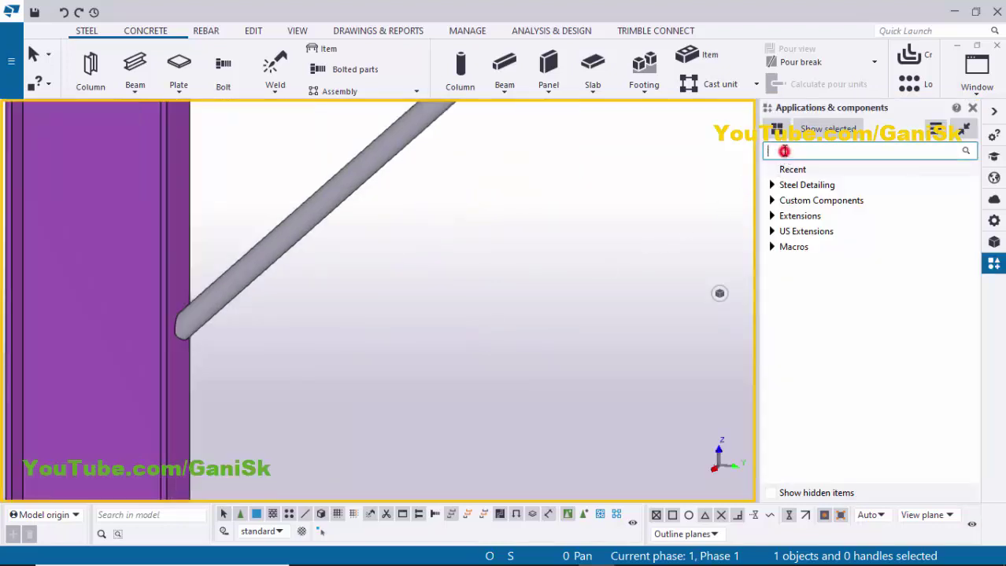
text(12)
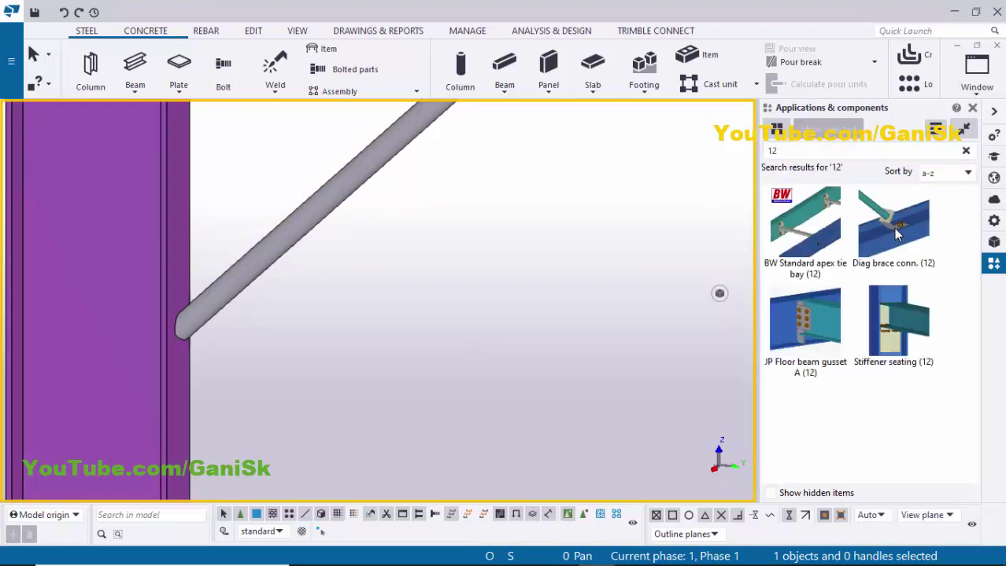
click(897, 229)
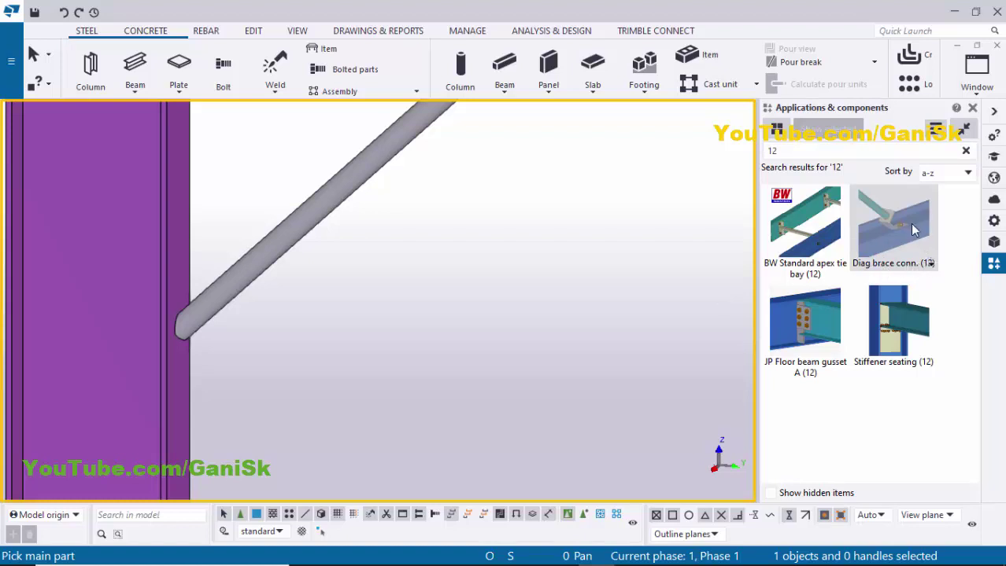
middle_drag(275, 378, 318, 351)
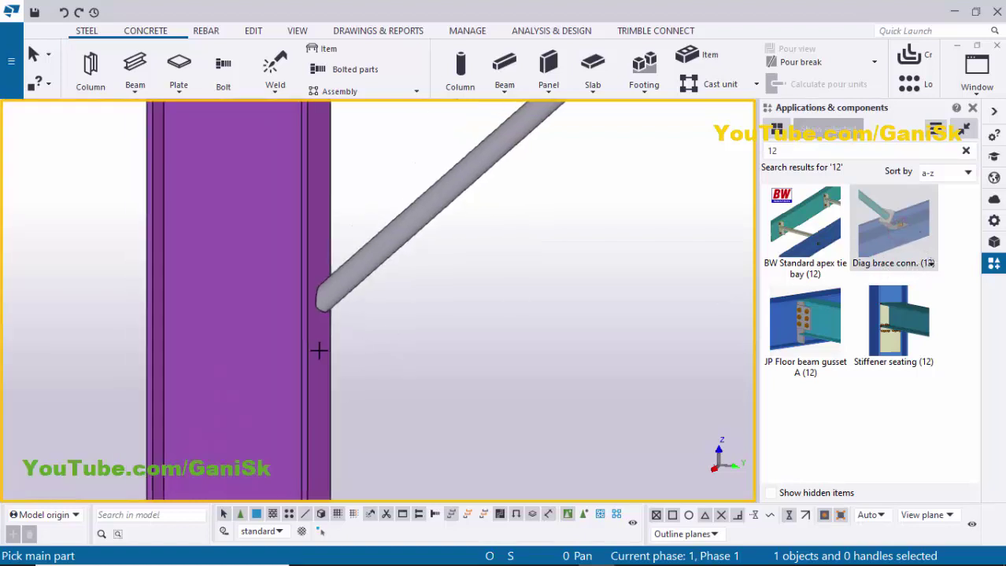
click(297, 352)
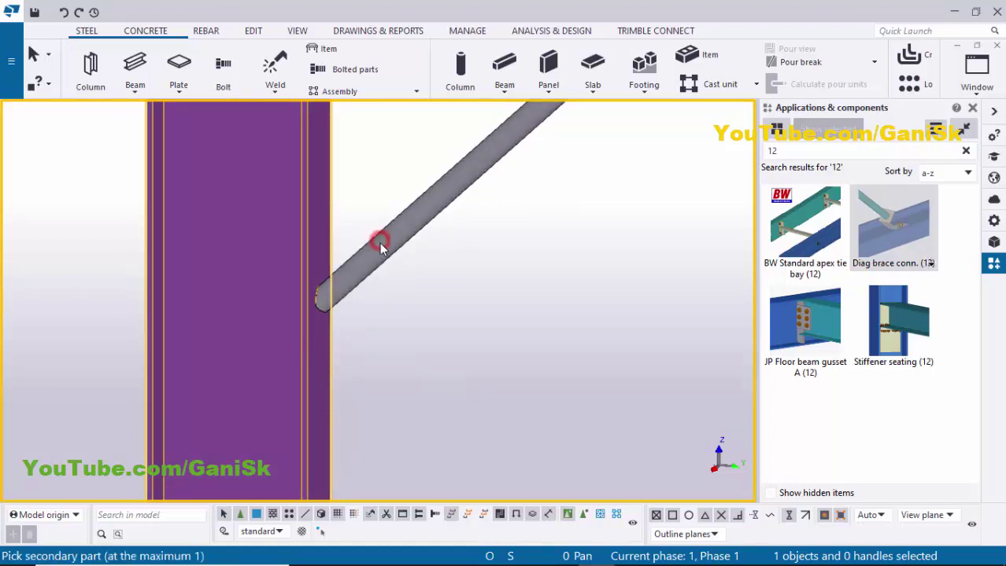
click(378, 243)
right_click(507, 229)
click(537, 239)
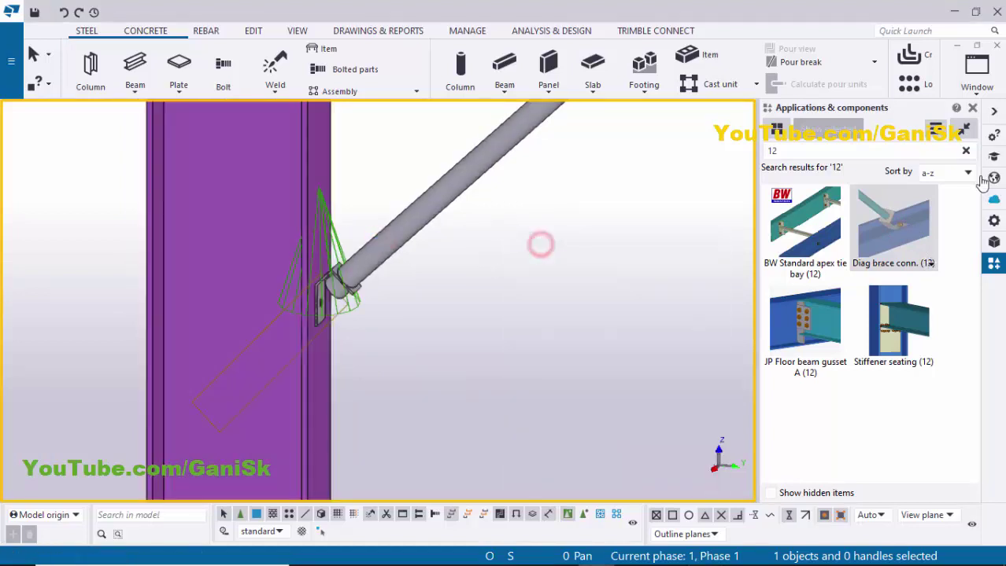
click(974, 108)
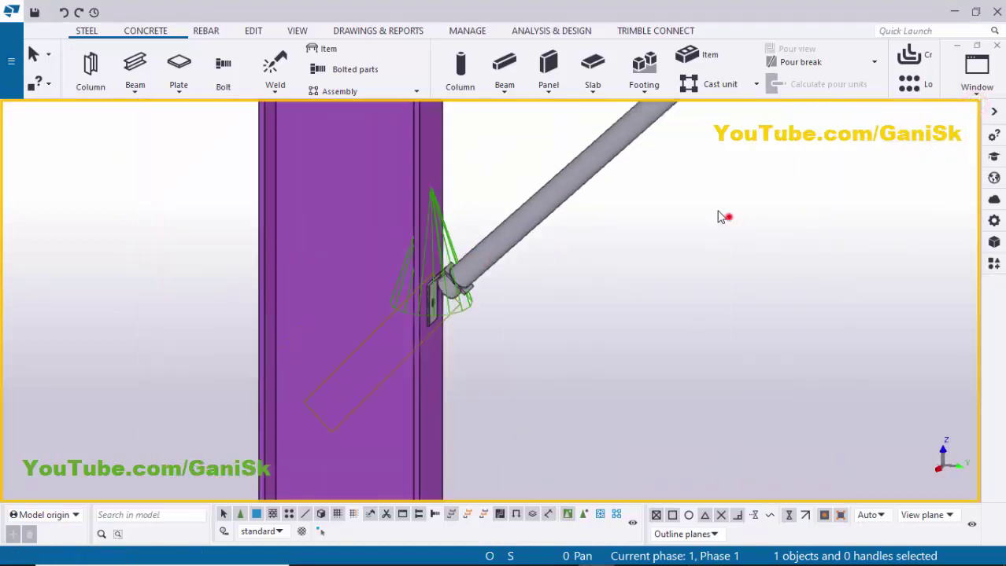
right_click(715, 183)
click(740, 268)
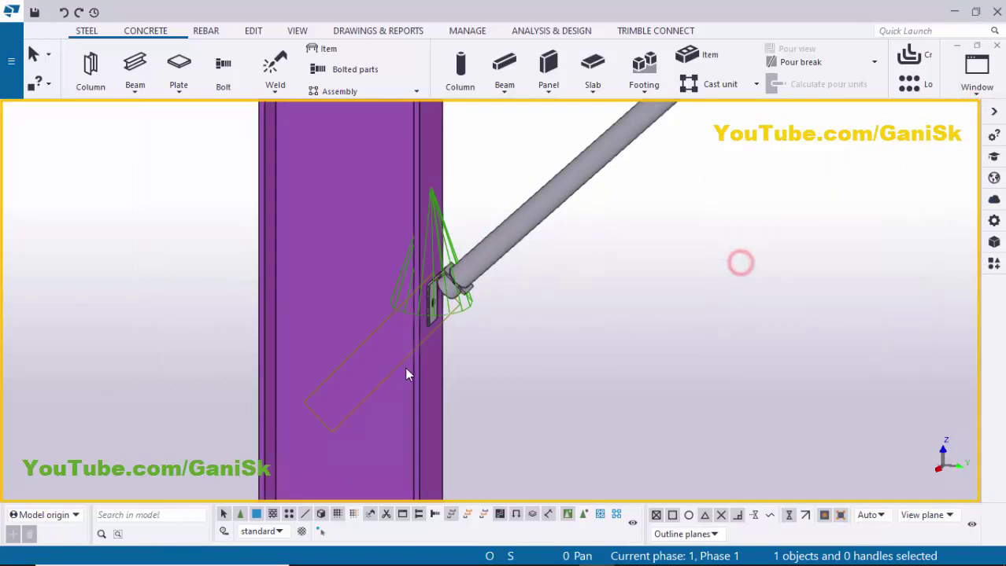
scroll(472, 299, up, 3)
scroll(485, 285, up, 3)
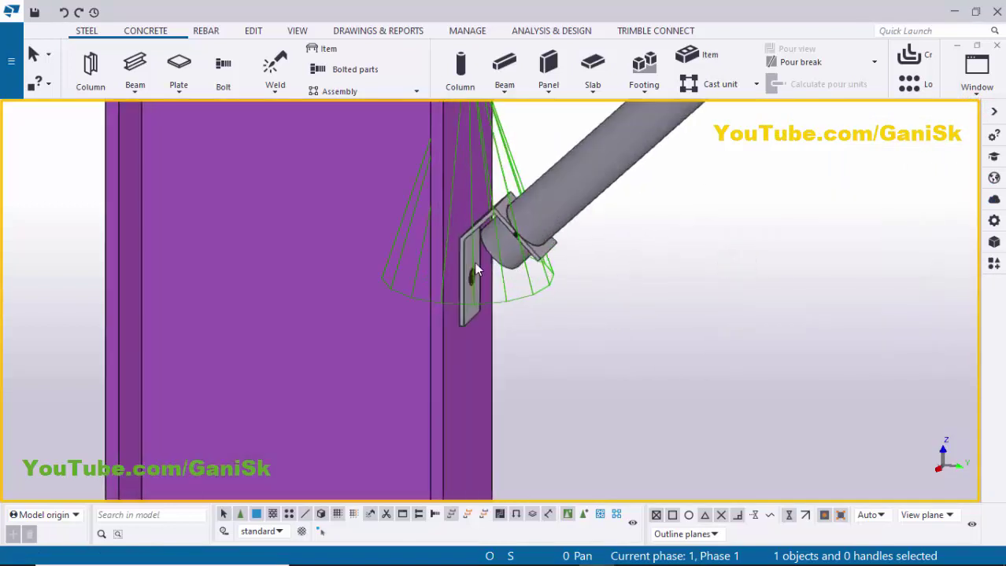
scroll(468, 277, down, 5)
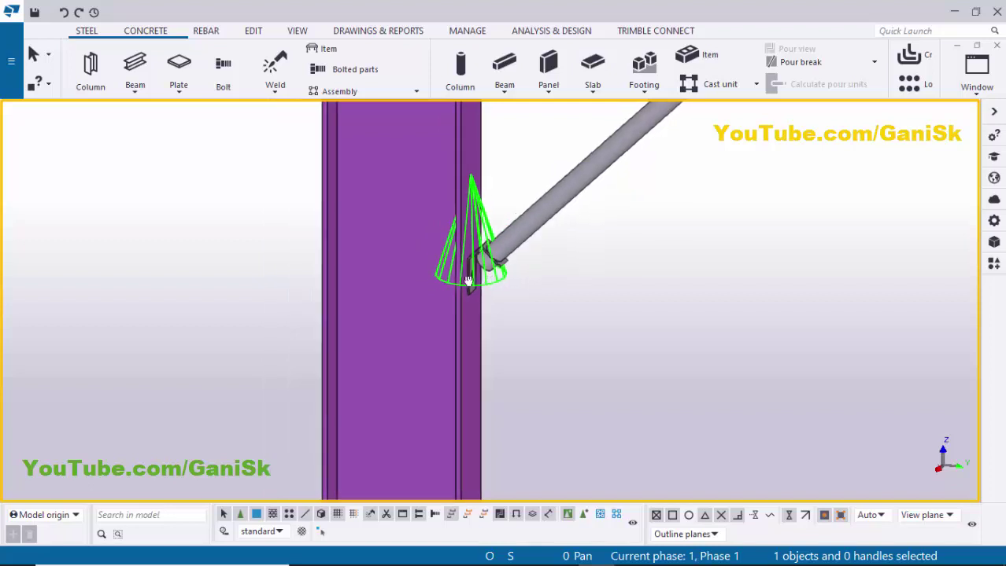
scroll(446, 279, down, 1)
scroll(466, 267, up, 5)
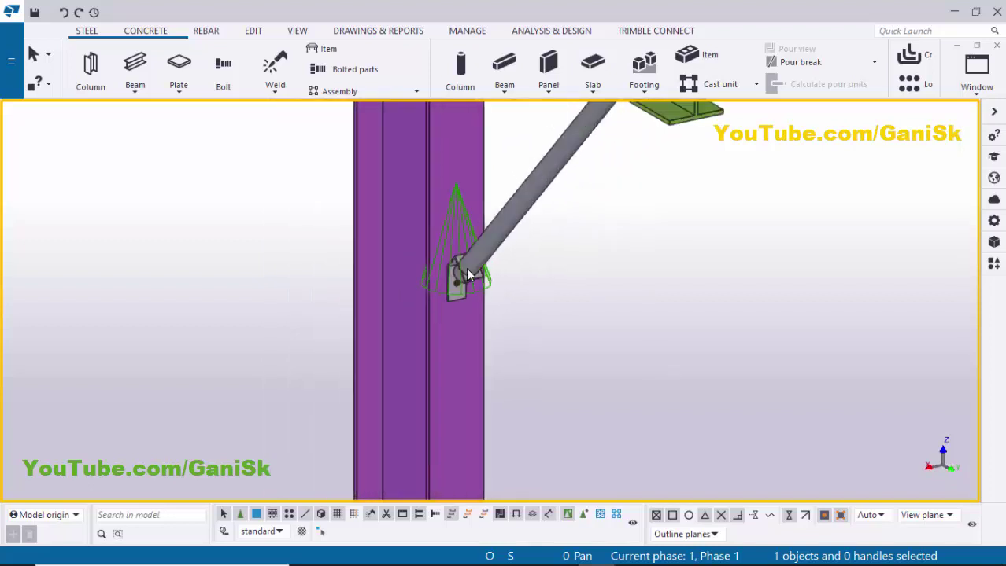
scroll(432, 274, down, 1)
ctrl+middle_drag(431, 274, 542, 221)
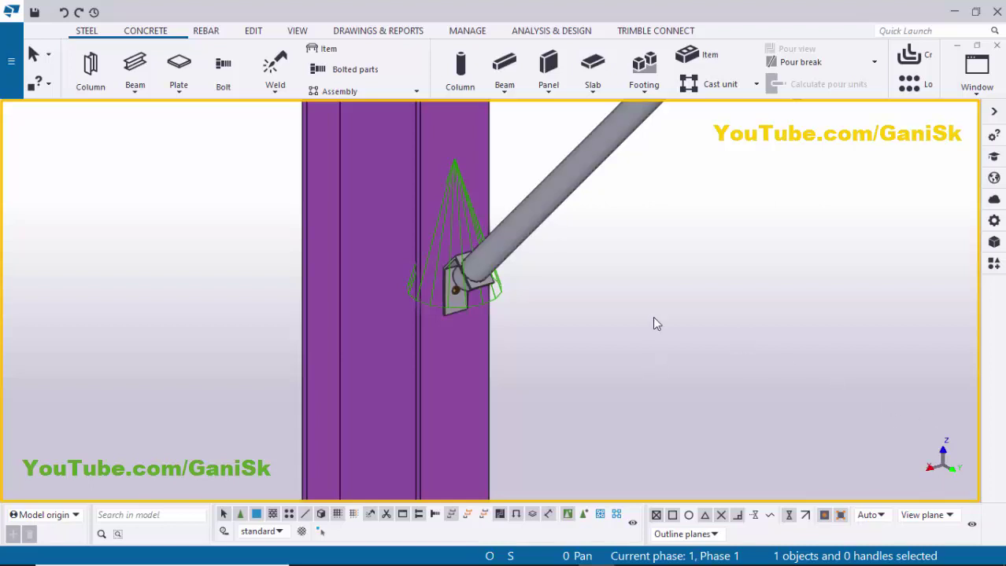
ctrl+middle_drag(652, 323, 555, 226)
Move the pipe brace 2 inches along X with a linear move, then cancel the pending pick
right_click(555, 227)
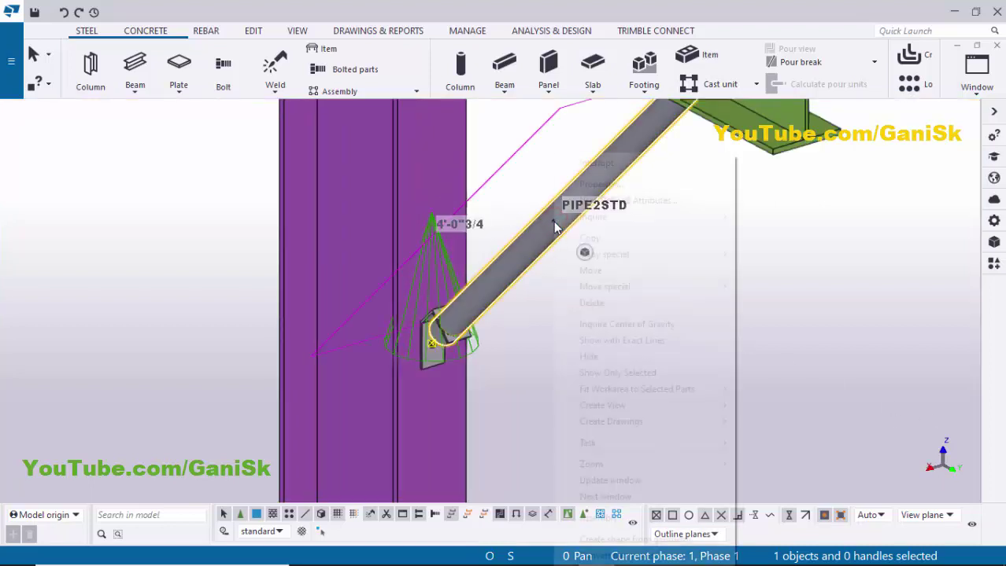
click(622, 286)
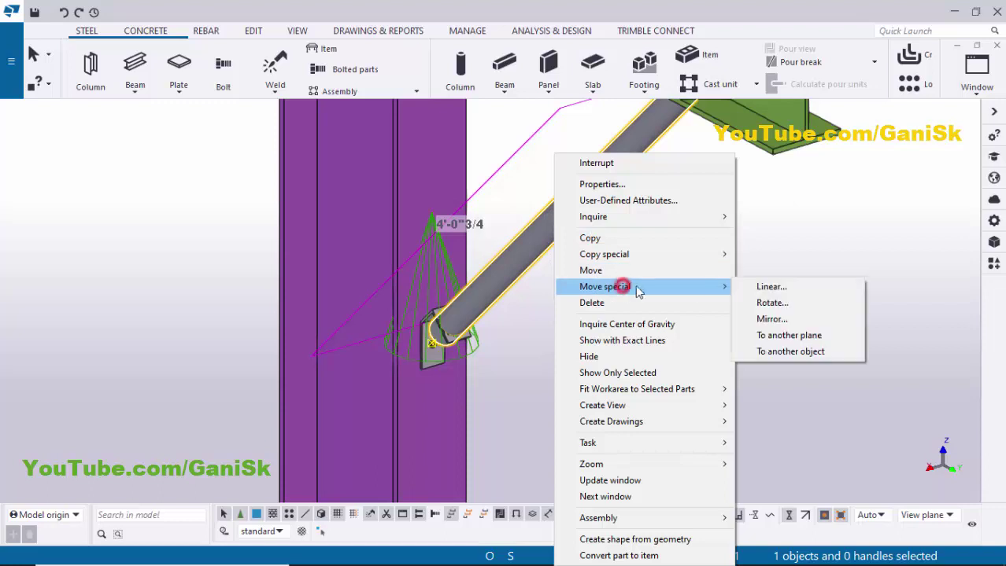
click(757, 288)
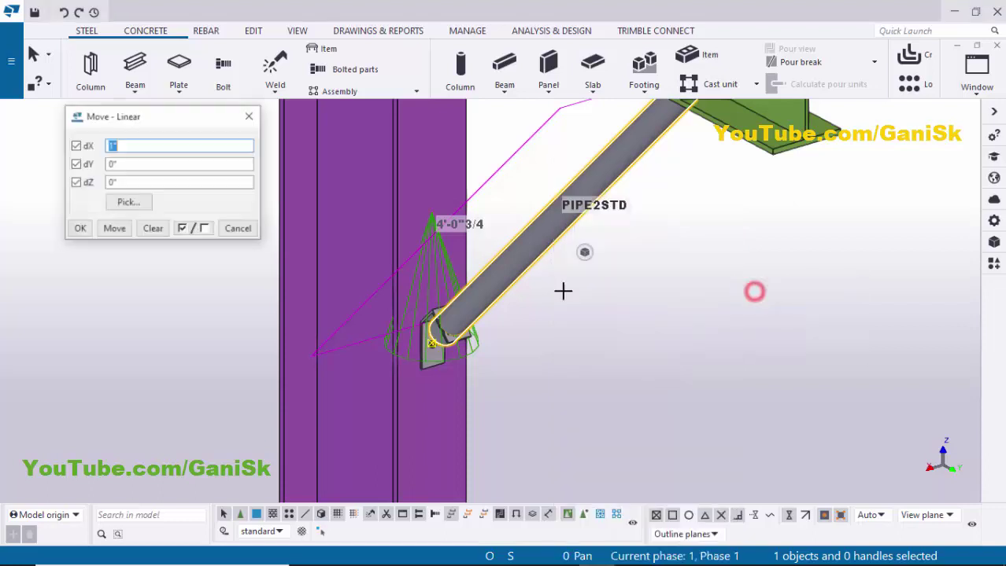
click(157, 230)
middle_drag(559, 294, 679, 287)
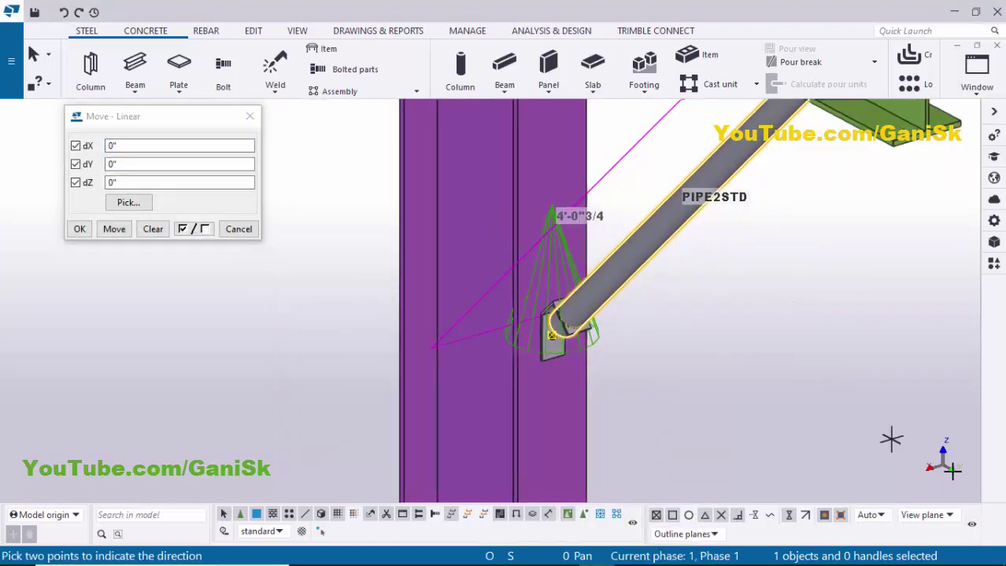
click(125, 146)
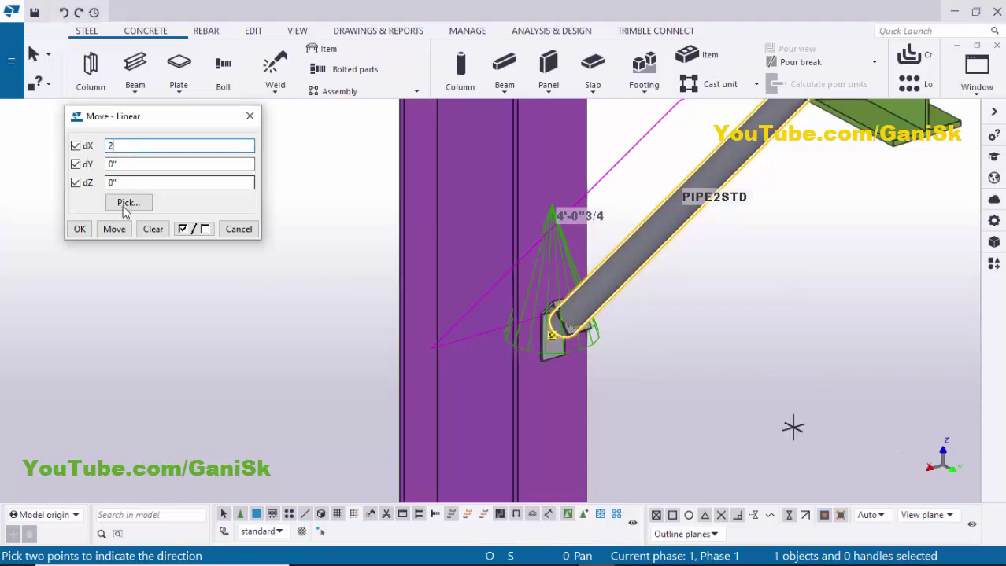
click(120, 230)
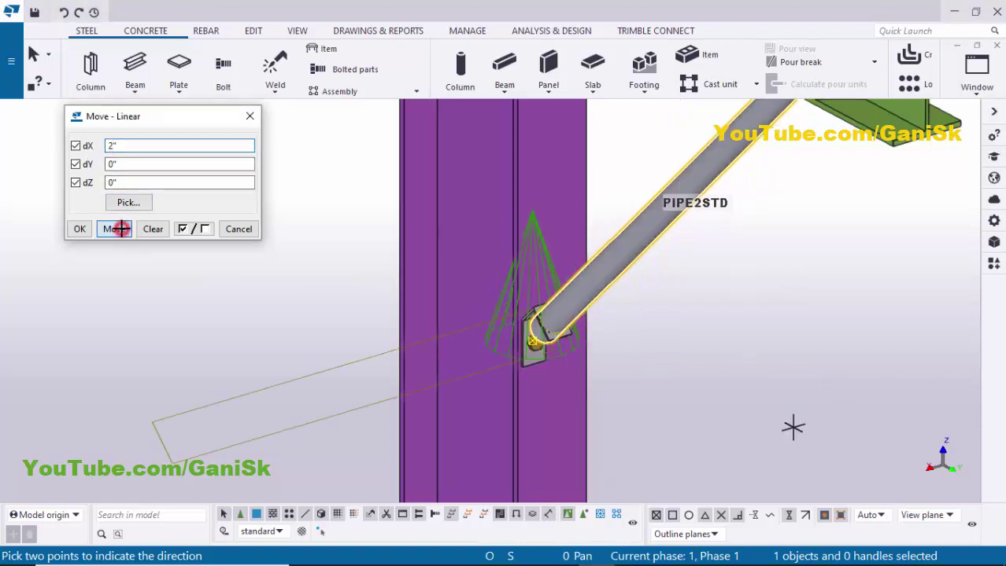
click(79, 229)
right_click(275, 228)
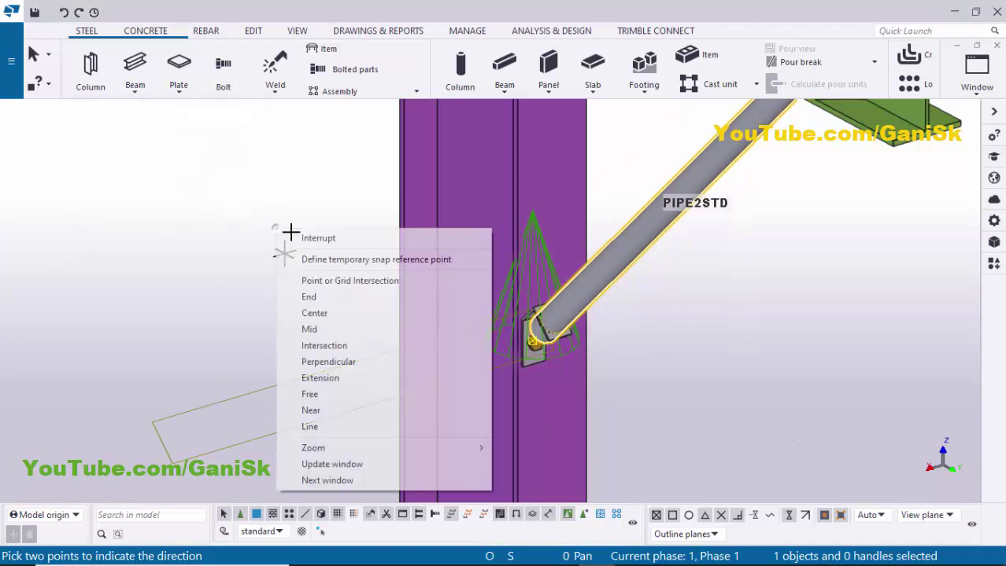
click(290, 234)
Redraw the view, orbit and zoom in on the brace end connection, then interrupt
scroll(544, 362, up, 2)
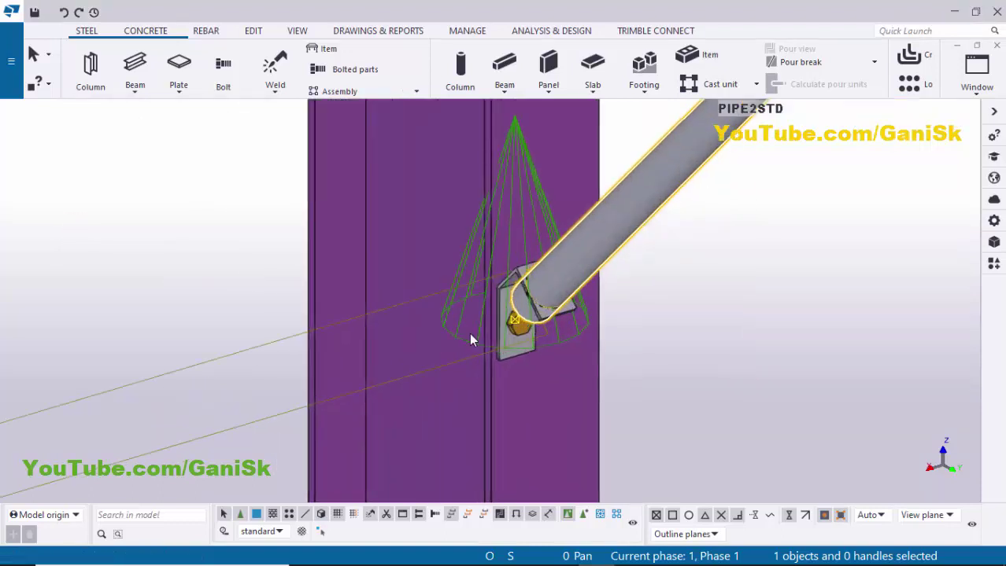
scroll(469, 340, down, 3)
right_click(218, 258)
click(262, 318)
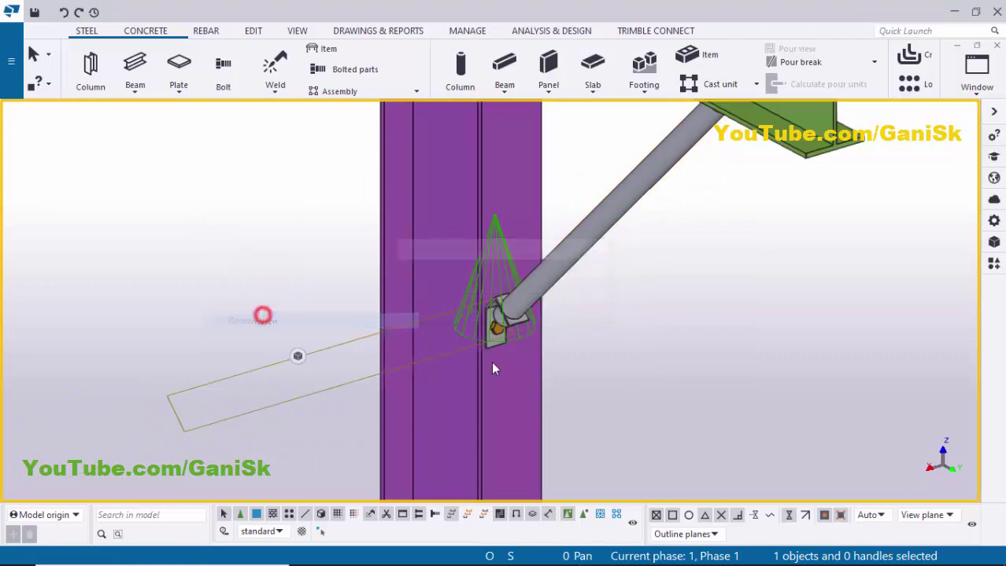
ctrl+middle_drag(493, 368, 451, 282)
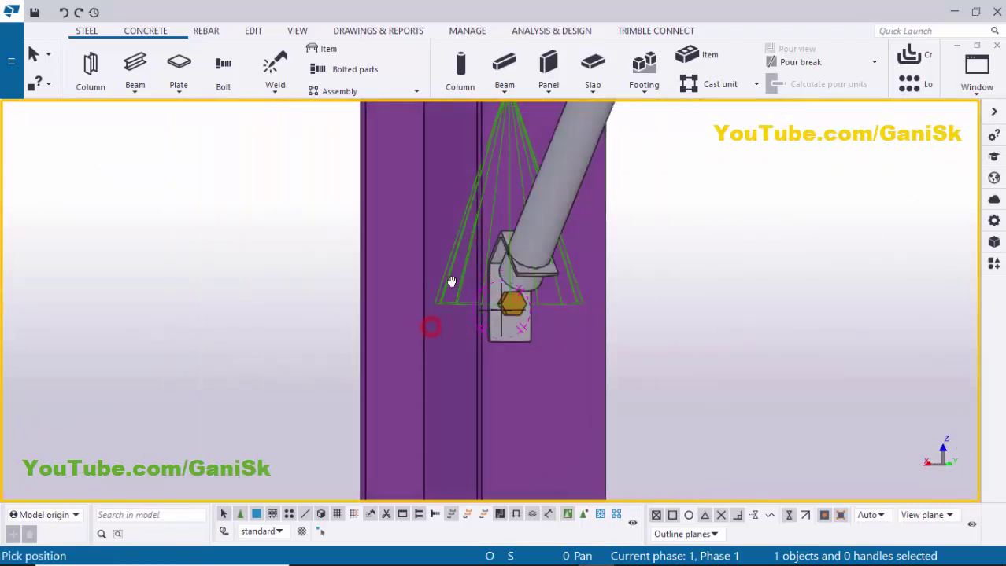
scroll(678, 296, up, 5)
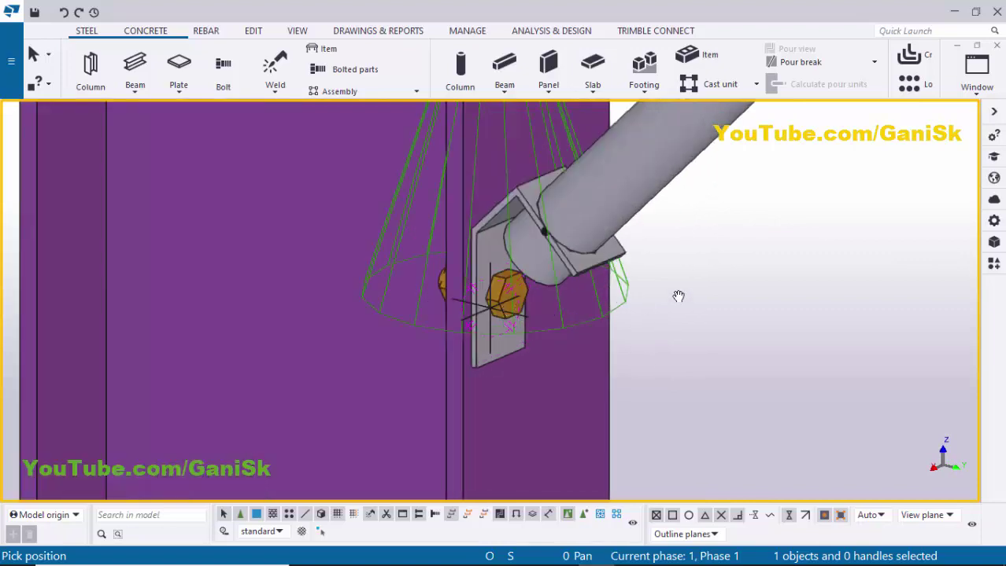
right_click(718, 219)
click(729, 233)
scroll(532, 318, down, 2)
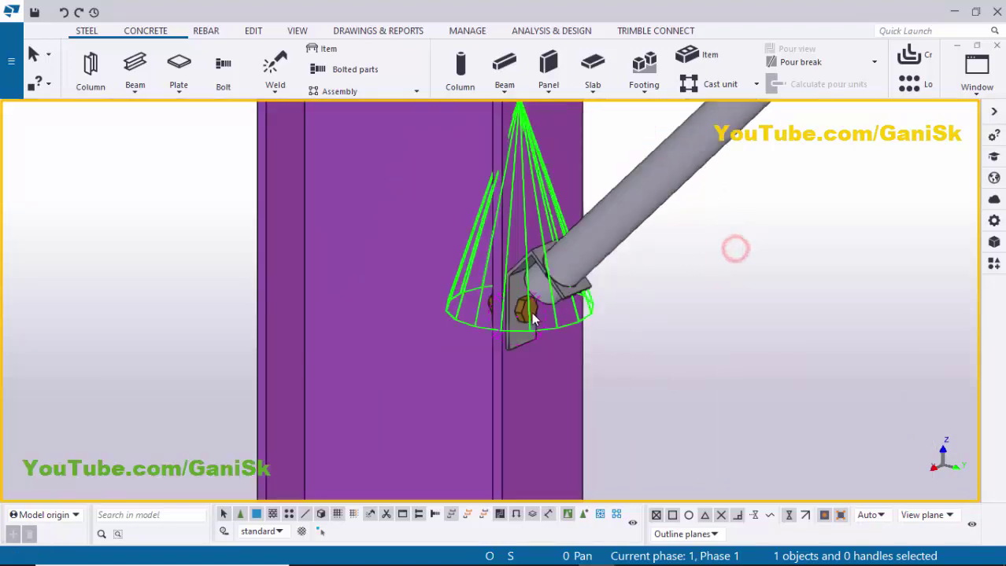
scroll(533, 319, up, 1)
Open the Diag brace conn. properties and arrange the dialog and view around the connection
double_click(622, 340)
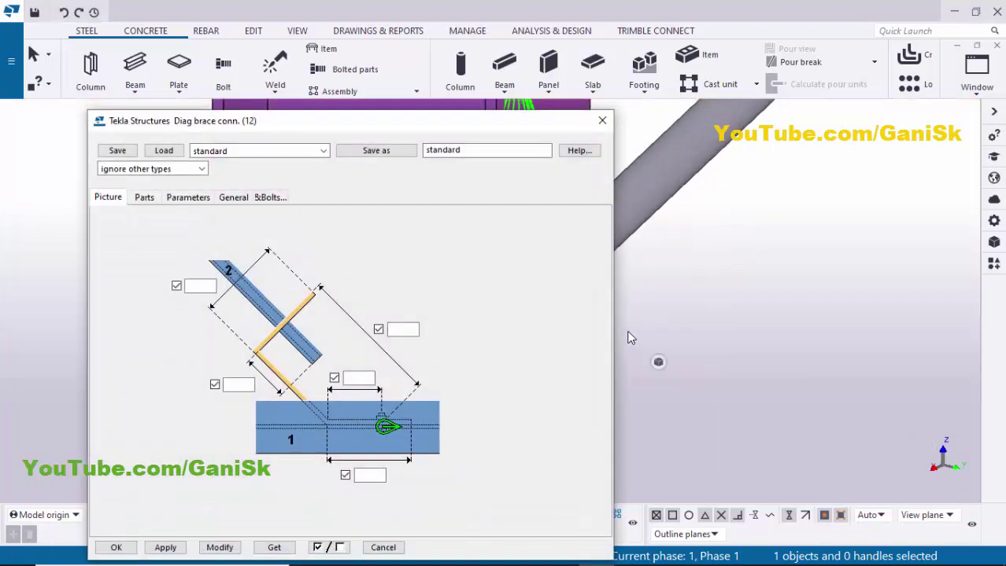
middle_drag(656, 330, 763, 321)
scroll(763, 321, up, 4)
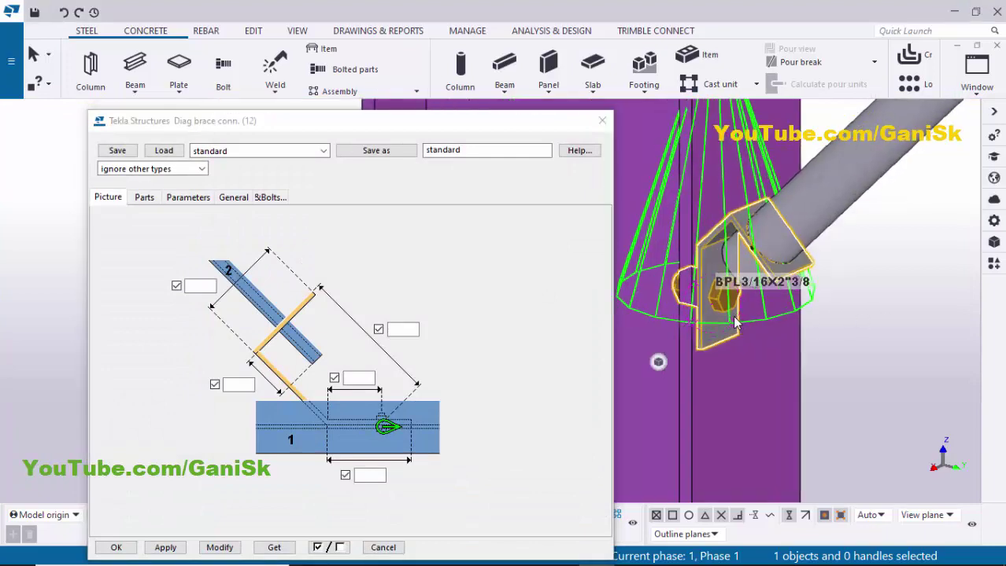
drag(477, 122, 449, 89)
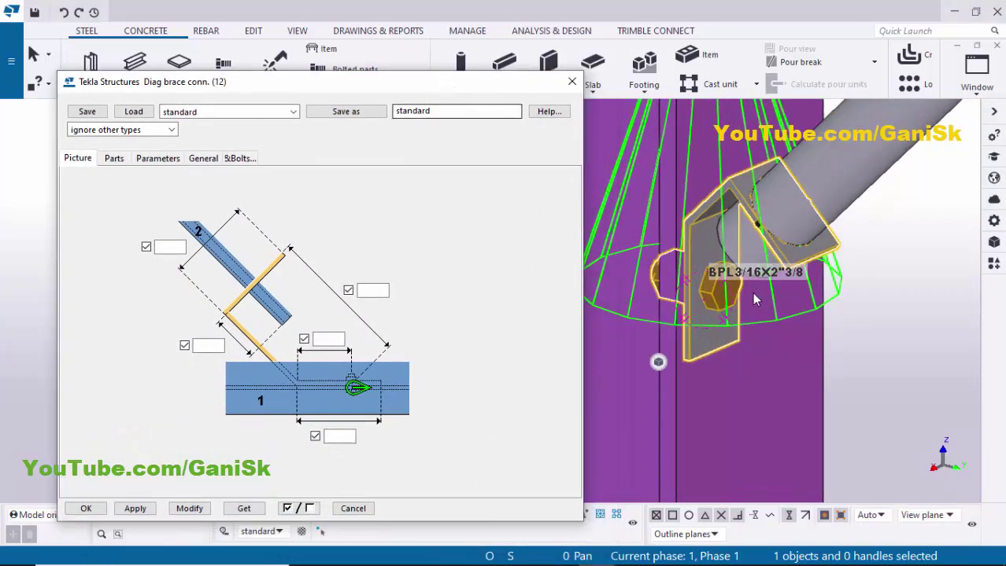
ctrl+middle_drag(738, 309, 830, 291)
scroll(675, 249, up, 4)
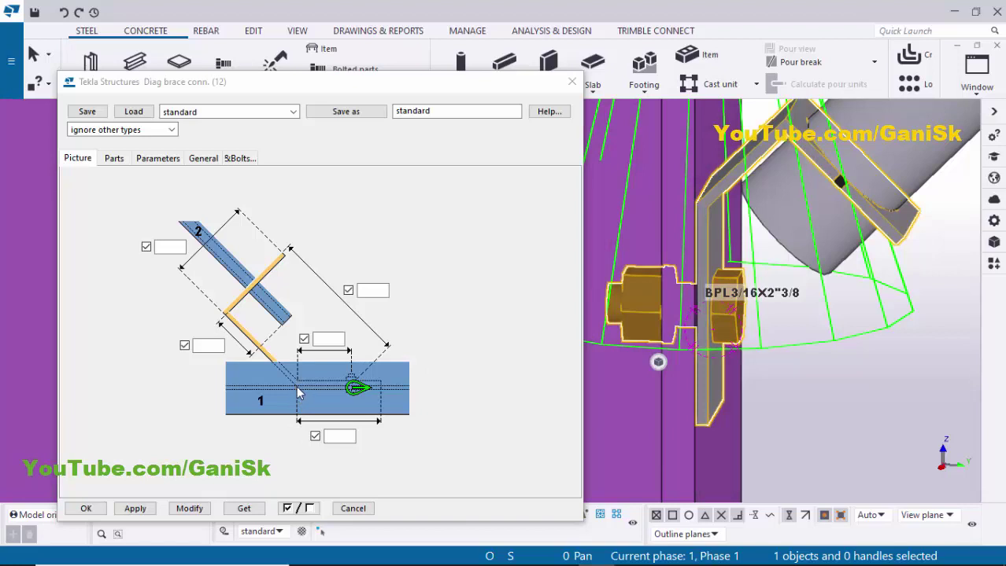
Set the bottom dimension along the beam to 4" and the one above the beam to 2"
click(337, 438)
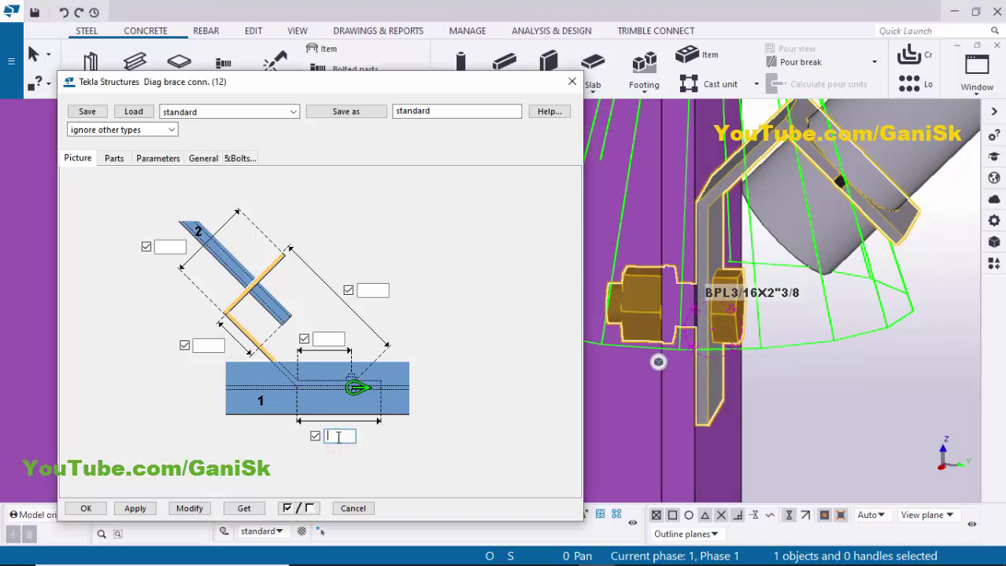
text(4)
click(189, 508)
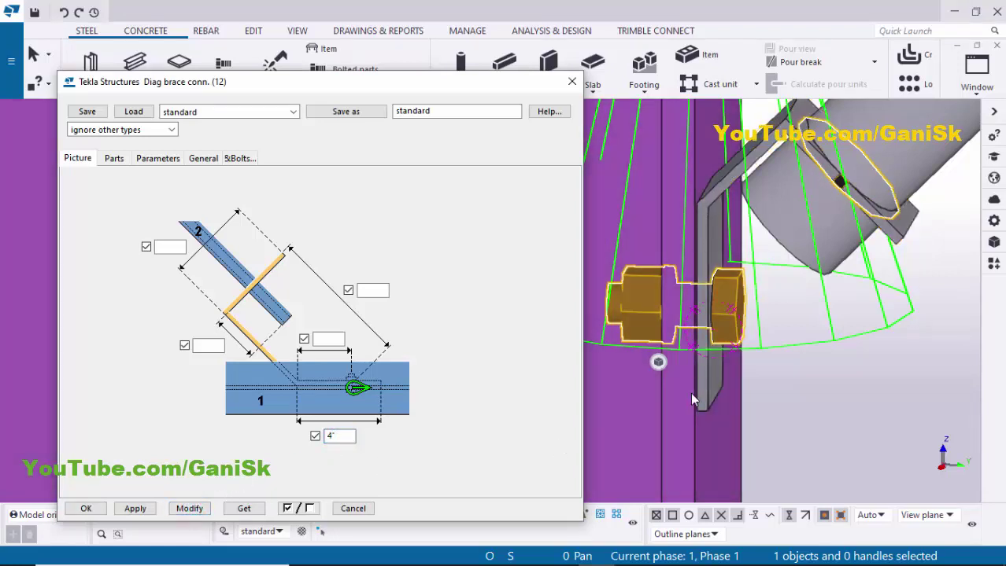
click(720, 306)
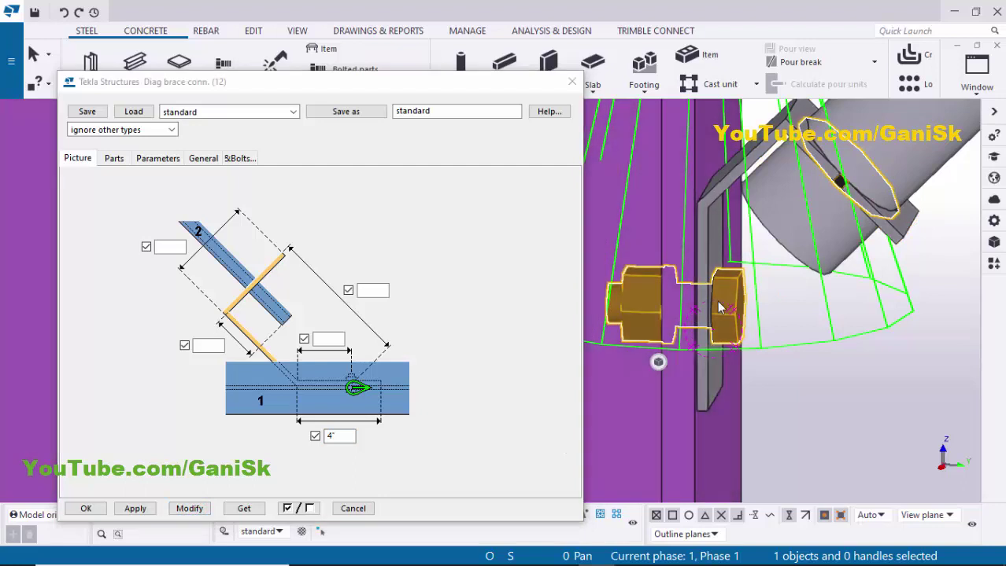
ctrl+middle_drag(720, 307, 711, 294)
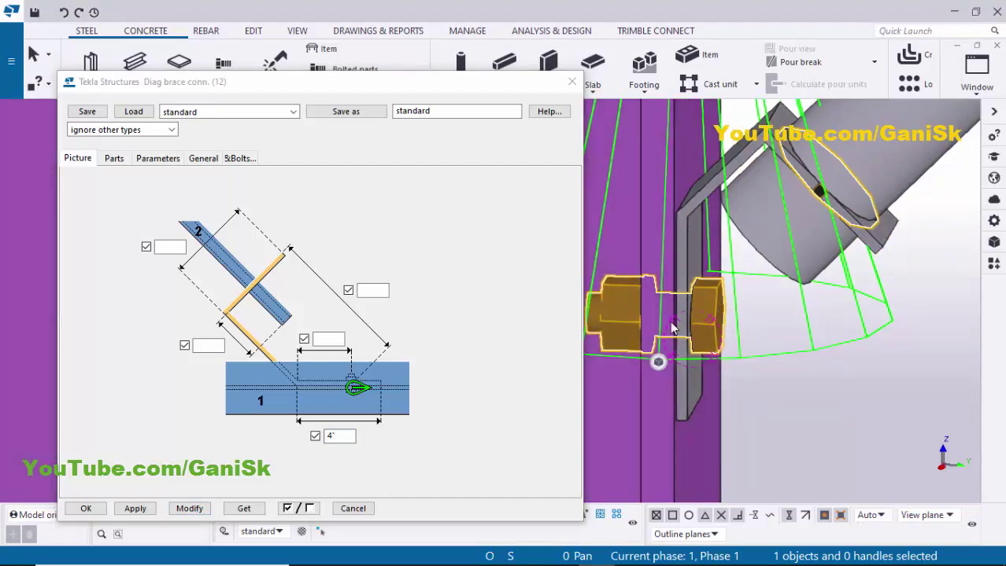
click(328, 340)
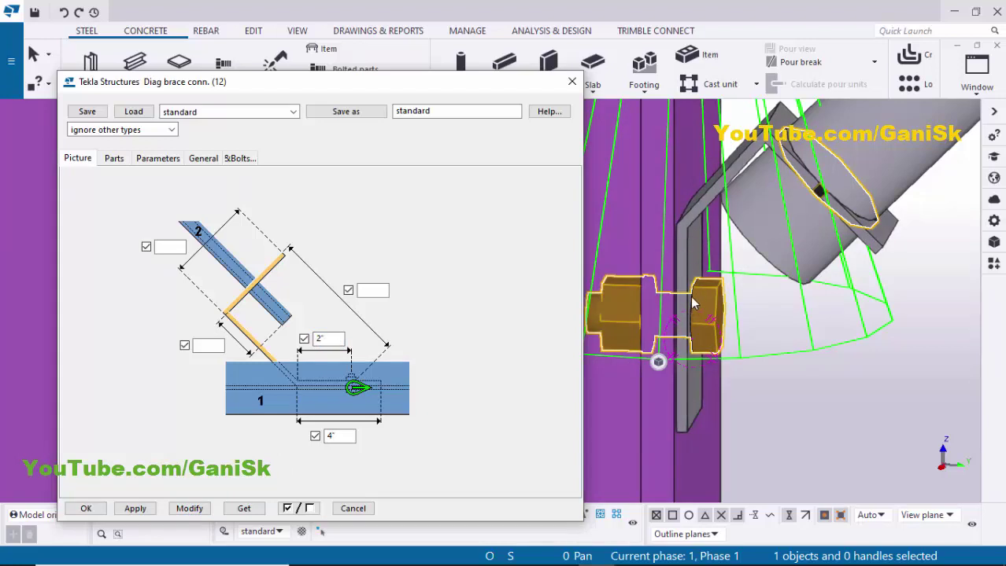
scroll(728, 291, up, 5)
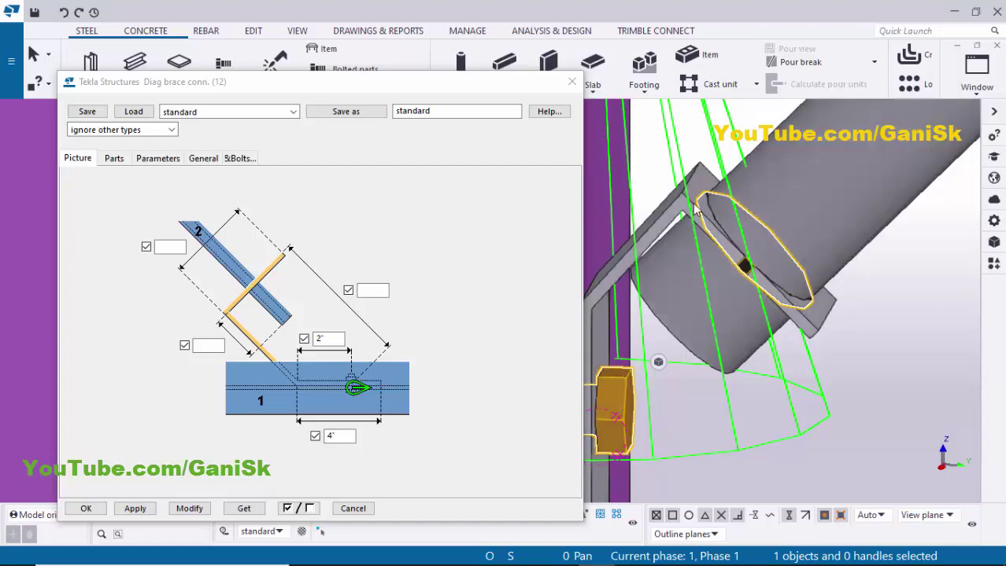
click(180, 245)
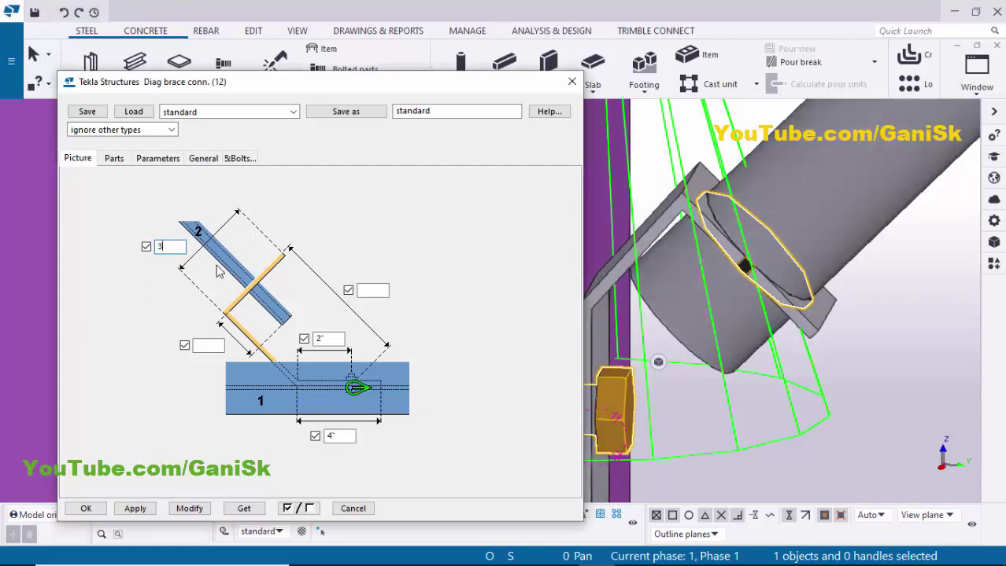
Set the brace-side dimension to 3"1/2 and regenerate the connection
click(190, 508)
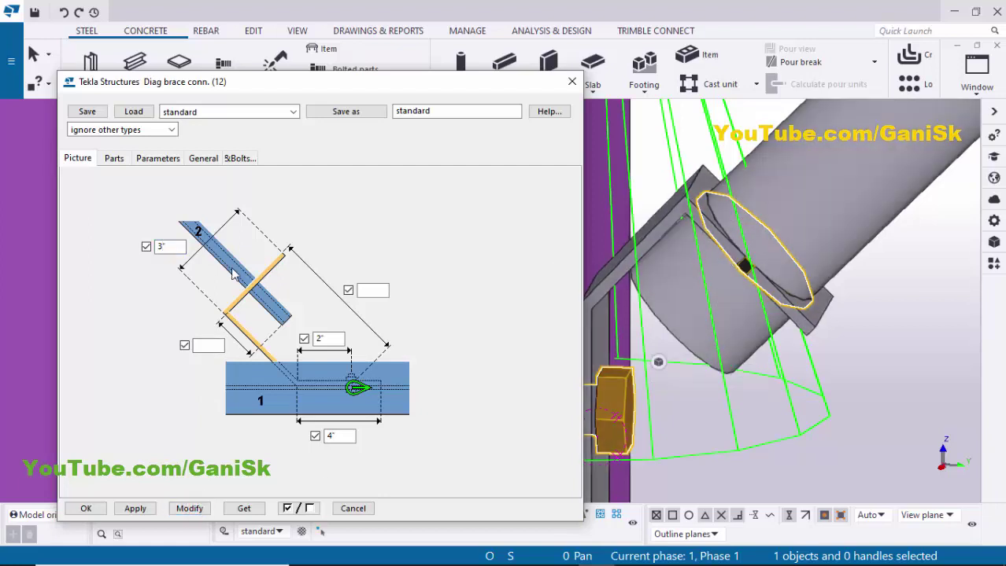
double_click(169, 246)
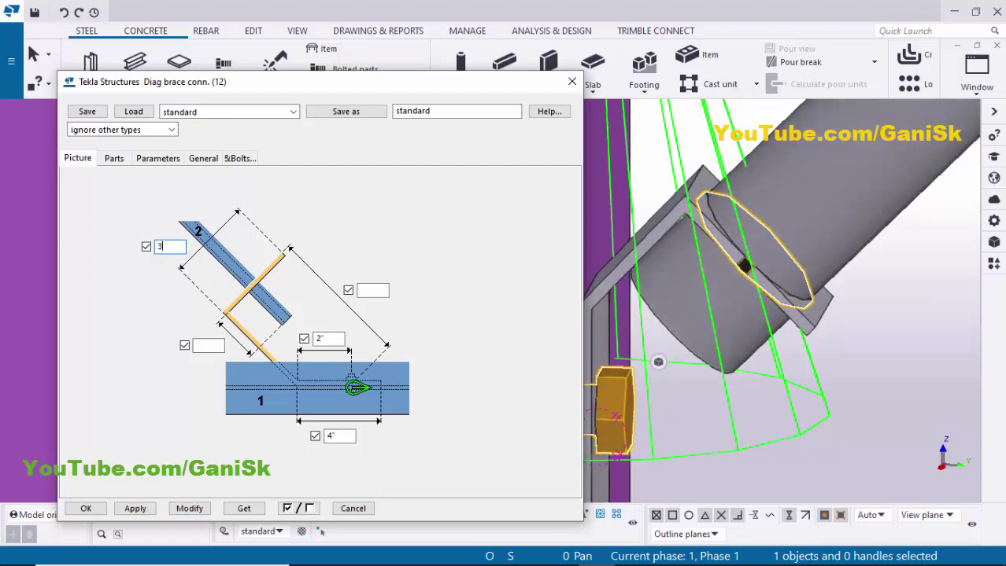
text(3.5)
click(189, 508)
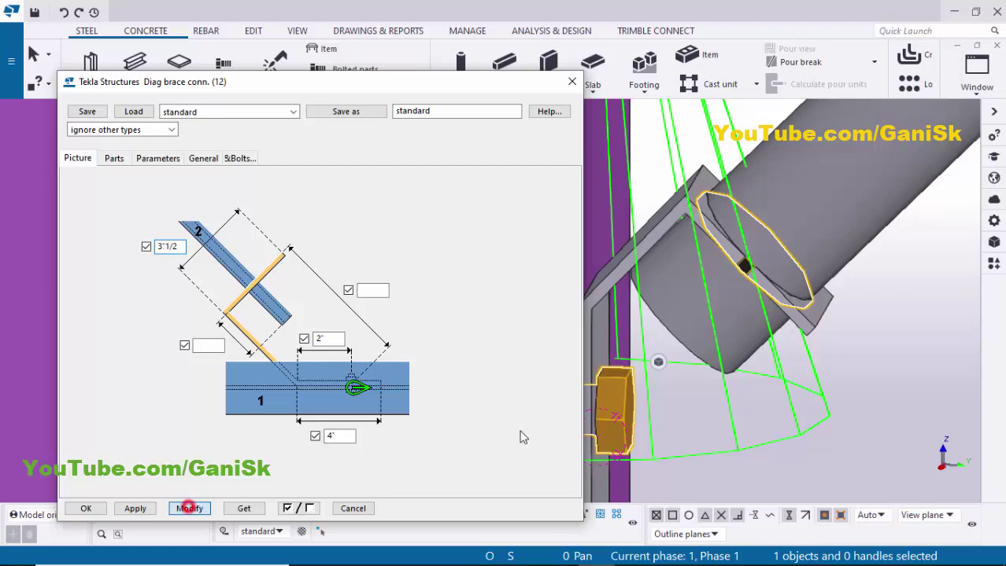
ctrl+middle_drag(702, 284, 665, 321)
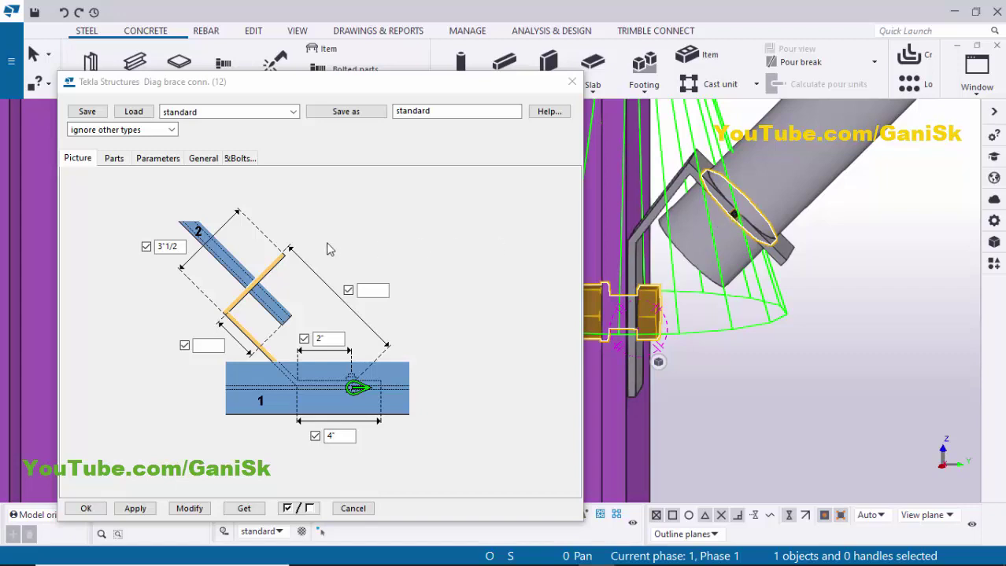
Set the diagonal dimension to 4" and inspect the rebuilt bolted connection
click(382, 291)
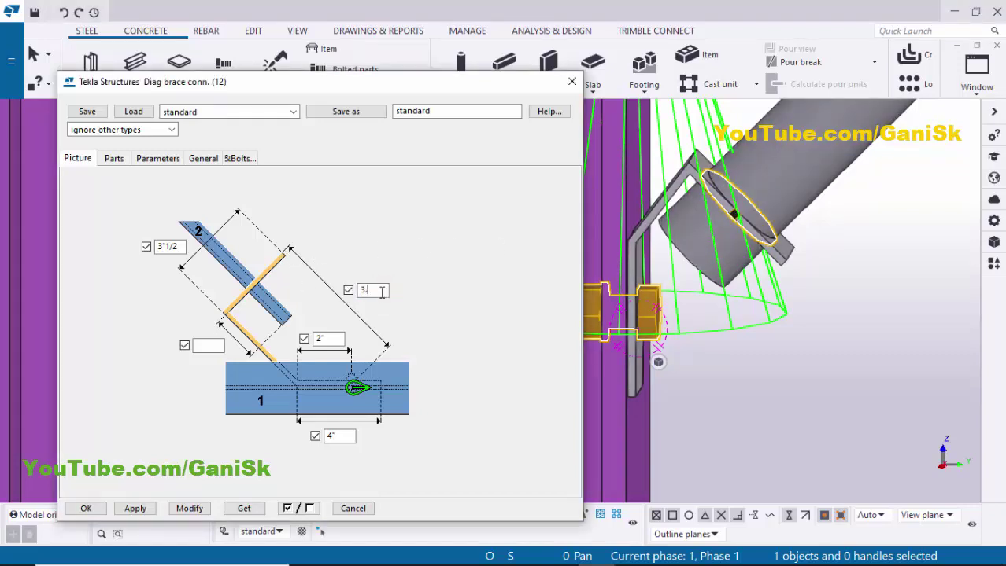
click(191, 509)
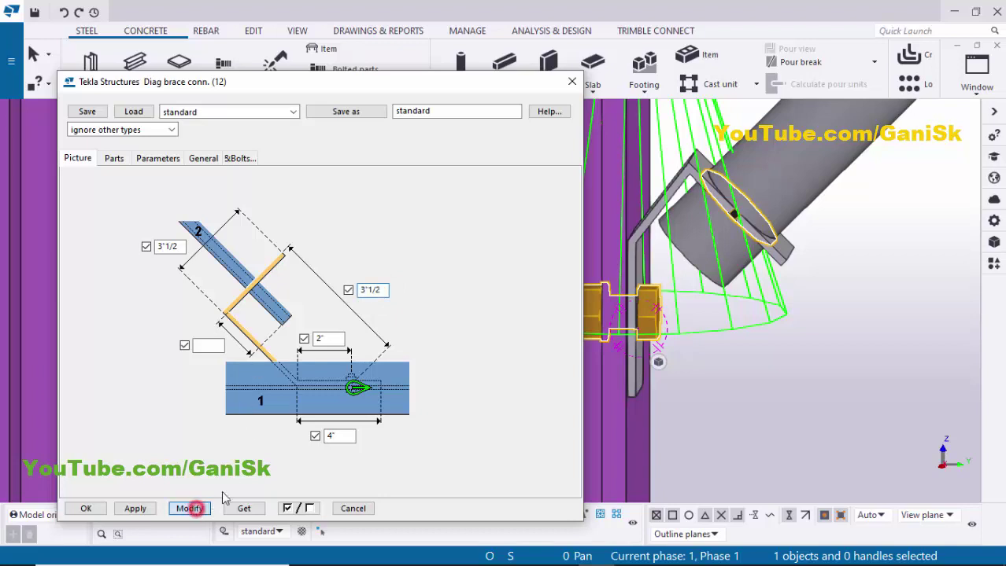
ctrl+middle_drag(670, 254, 659, 262)
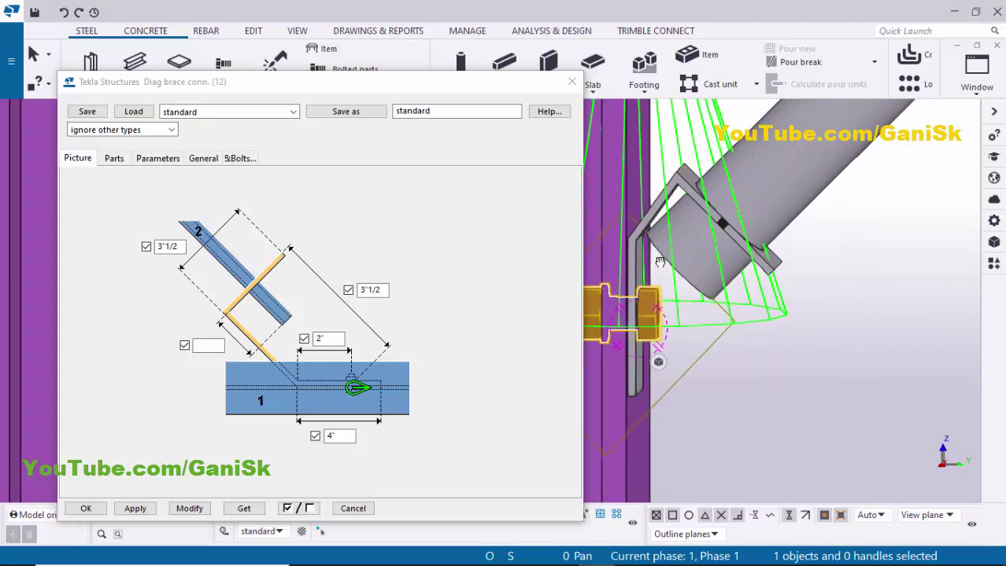
double_click(378, 290)
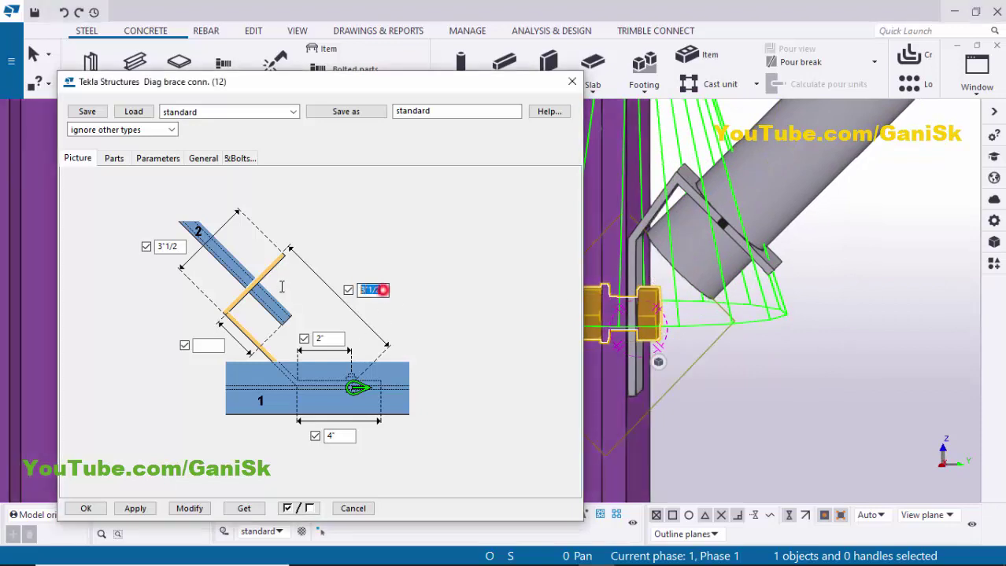
text(4)
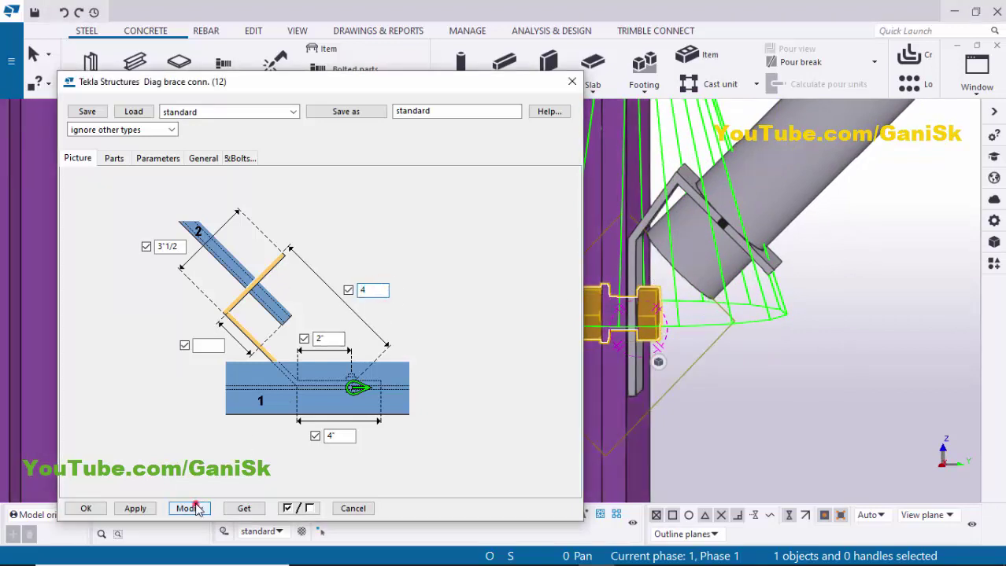
click(193, 508)
ctrl+middle_drag(672, 262, 716, 299)
Set the connection plate thickness to 1/4 on the Parts tab and modify the connection
click(114, 158)
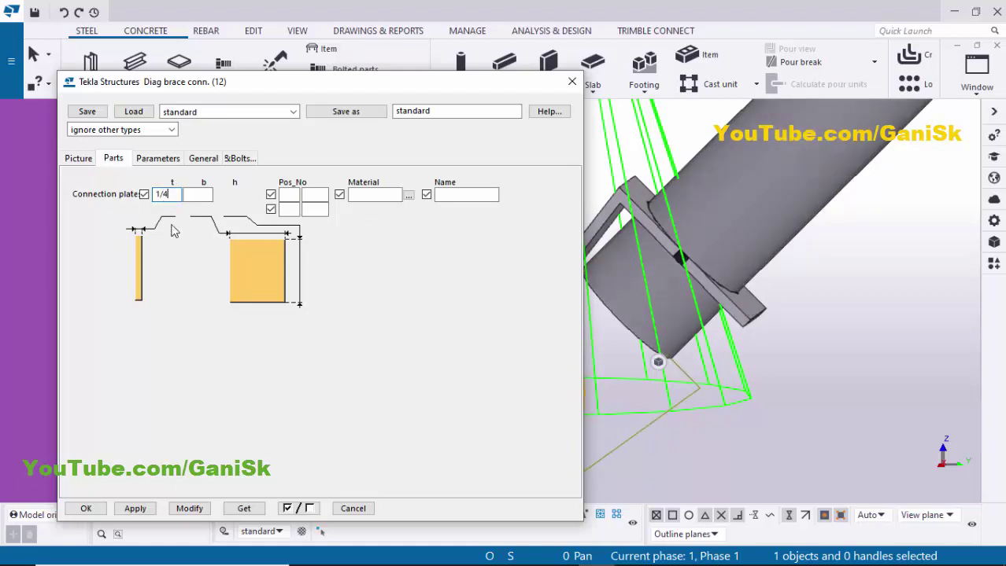
click(188, 509)
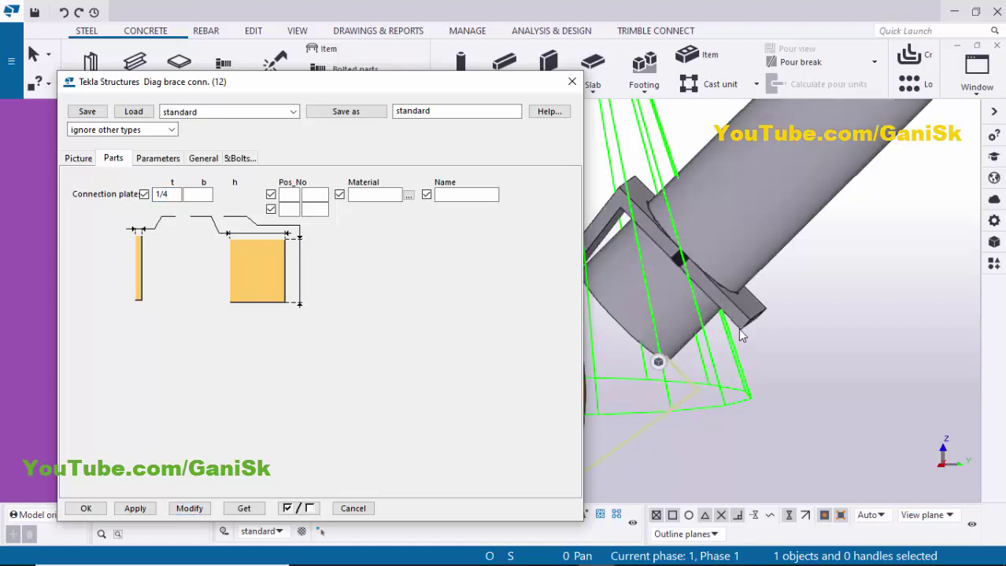
ctrl+middle_drag(743, 319, 734, 314)
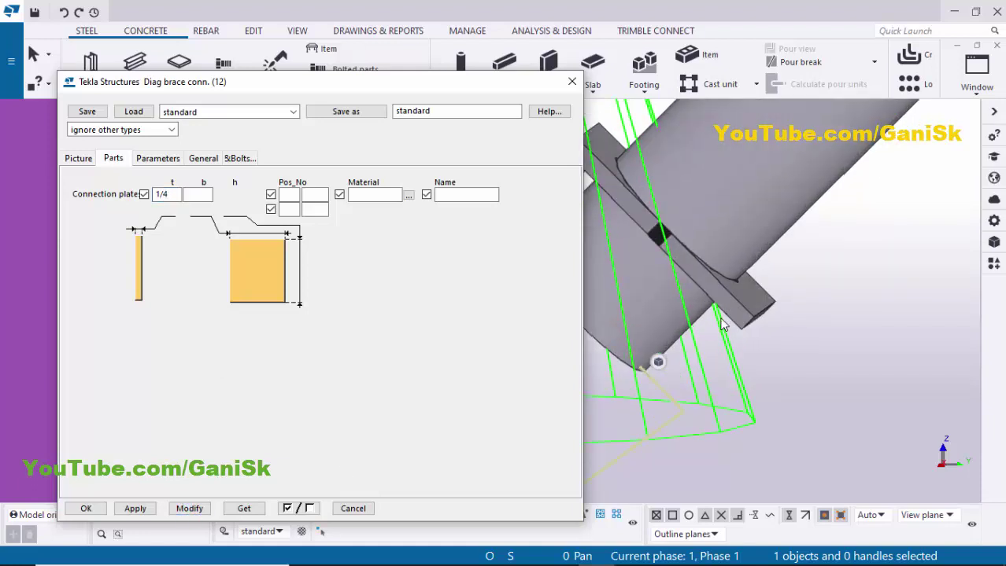
ctrl+middle_drag(739, 317, 712, 343)
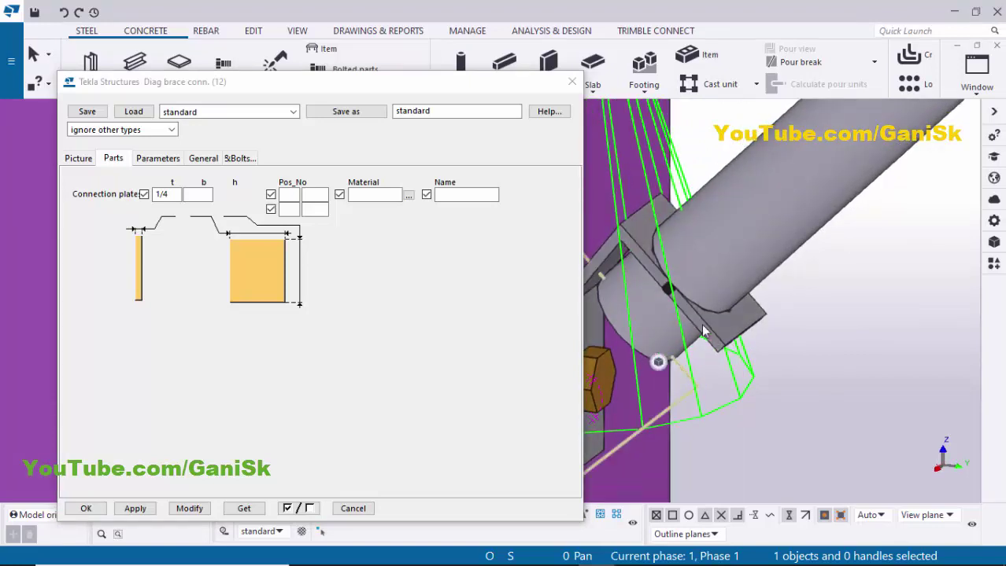
Set the plate width b to 3", then apply and close the dialog with OK
click(204, 192)
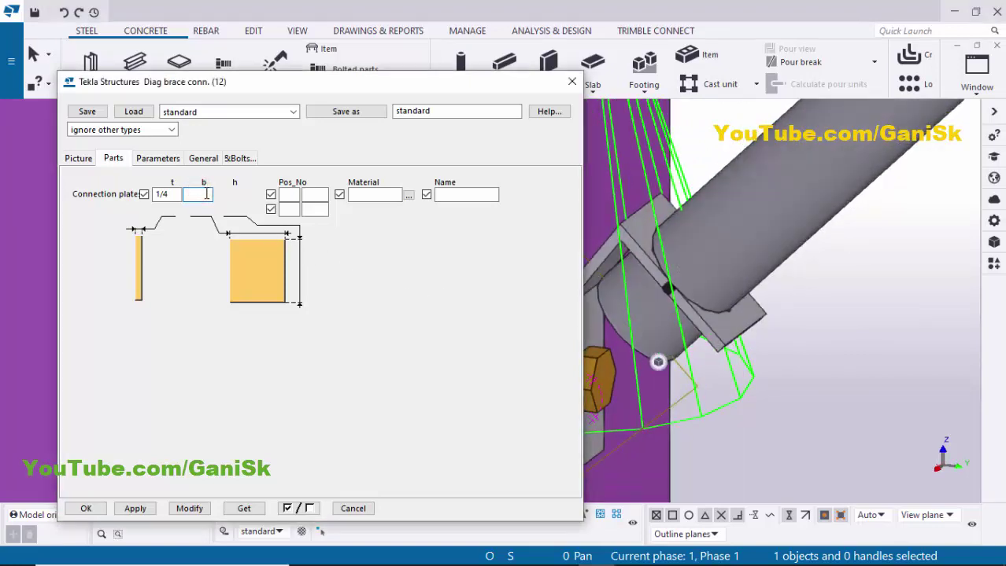
text(3)
click(189, 508)
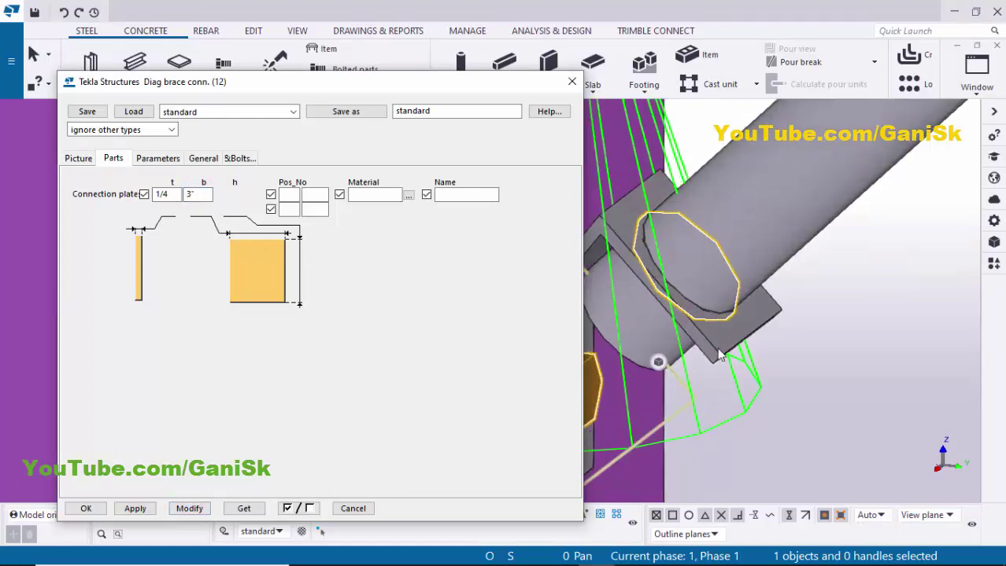
ctrl+middle_drag(718, 356, 778, 328)
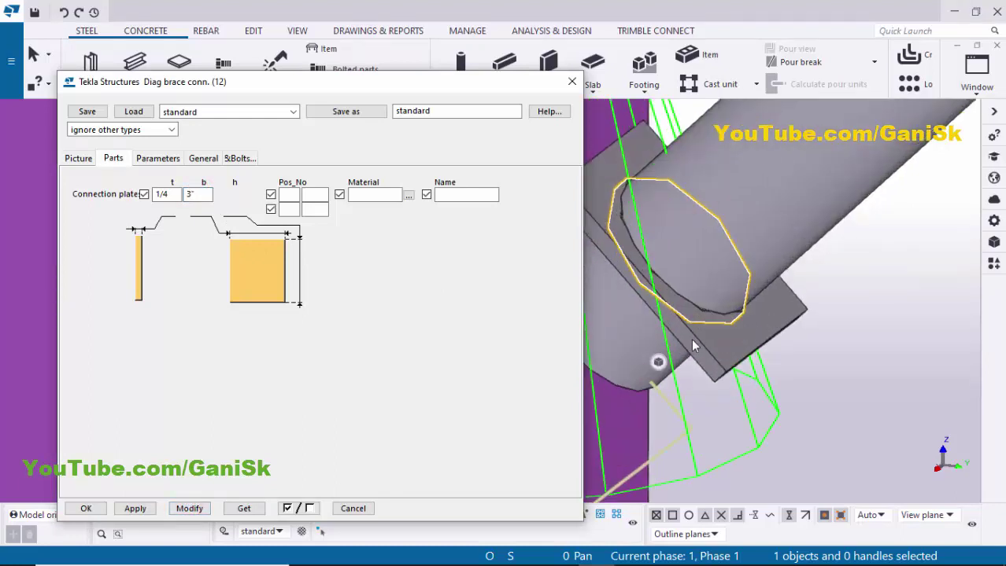
click(191, 508)
click(130, 512)
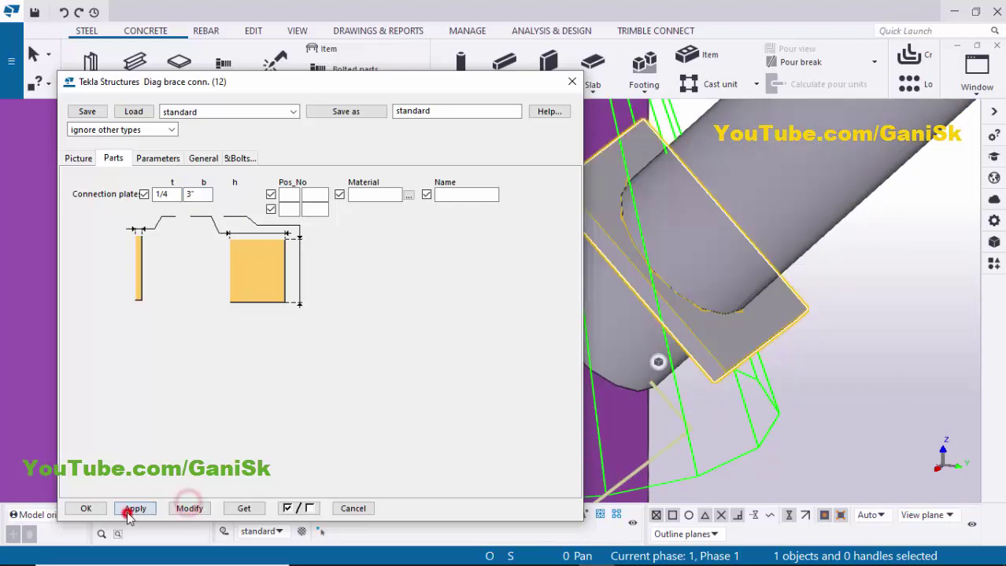
click(82, 508)
scroll(351, 365, down, 3)
scroll(641, 353, down, 3)
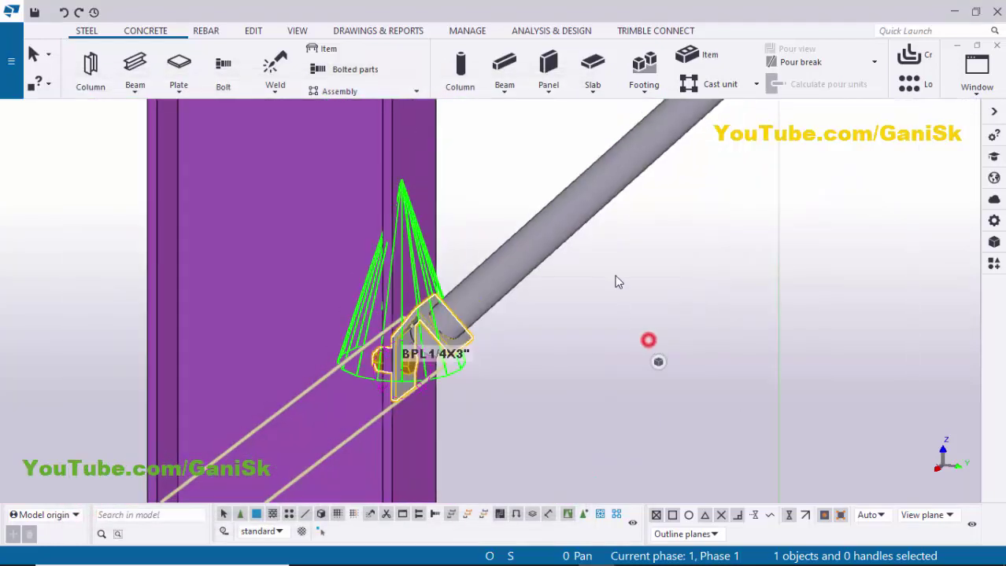
Insert Diag brace conn. (12) from the catalog, picking the beam then the pipe brace
right_click(610, 271)
click(653, 355)
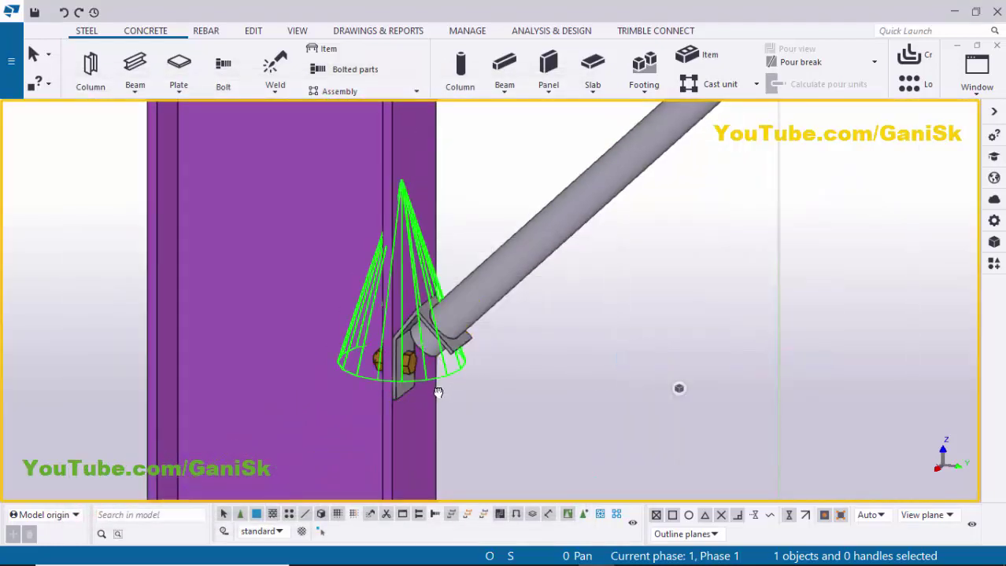
middle_drag(438, 392, 409, 423)
scroll(367, 398, down, 4)
scroll(539, 251, up, 6)
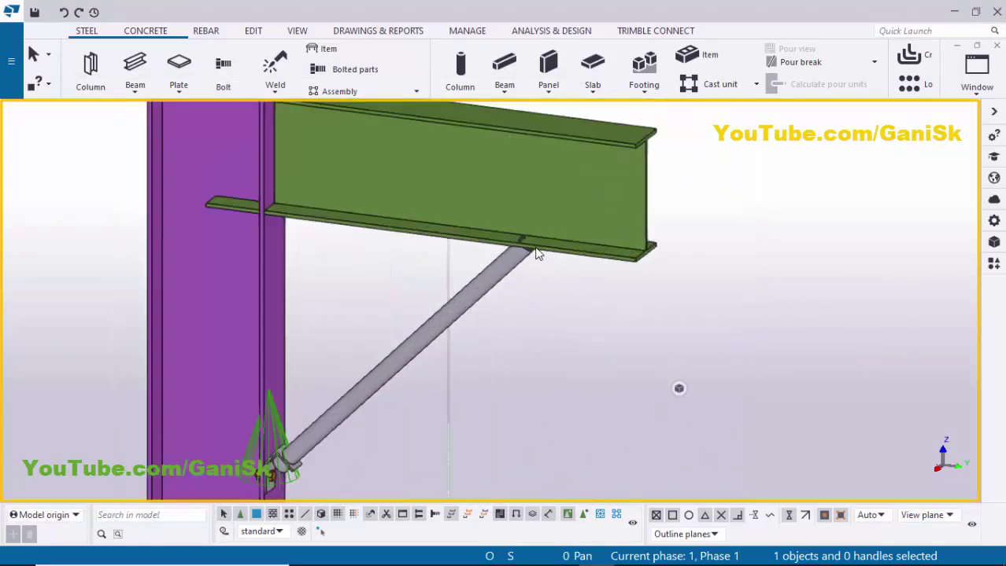
key(ctrl+f)
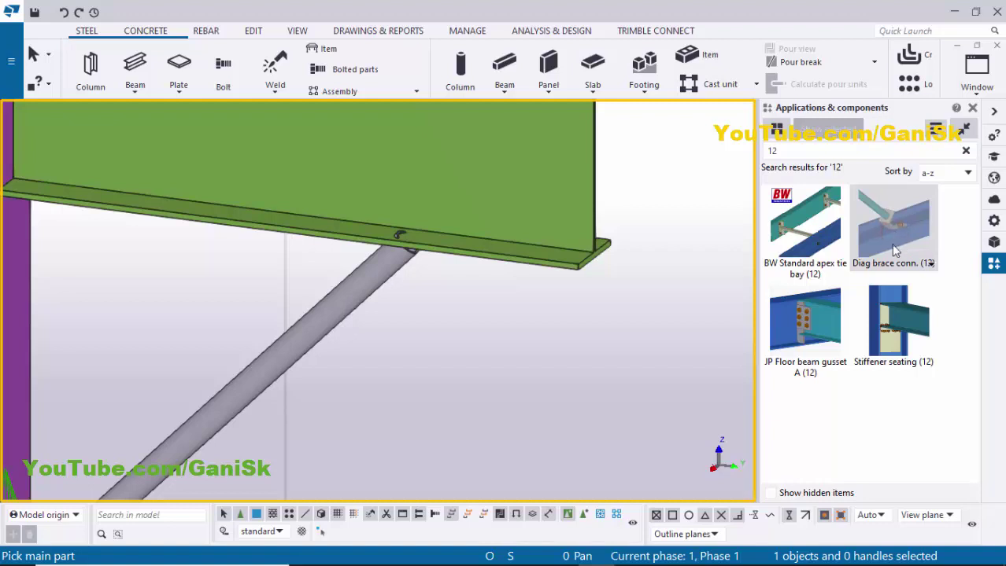
click(506, 232)
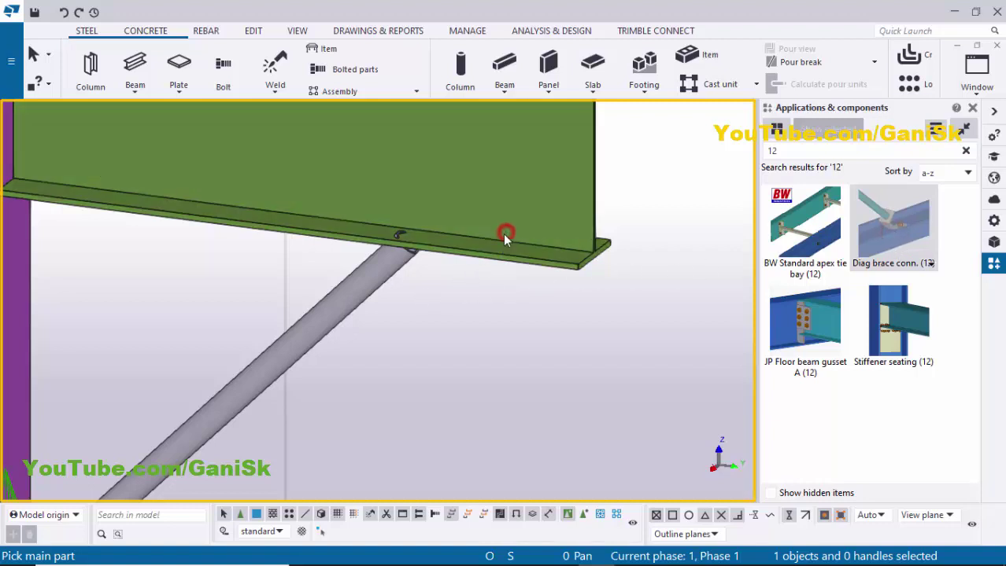
click(360, 284)
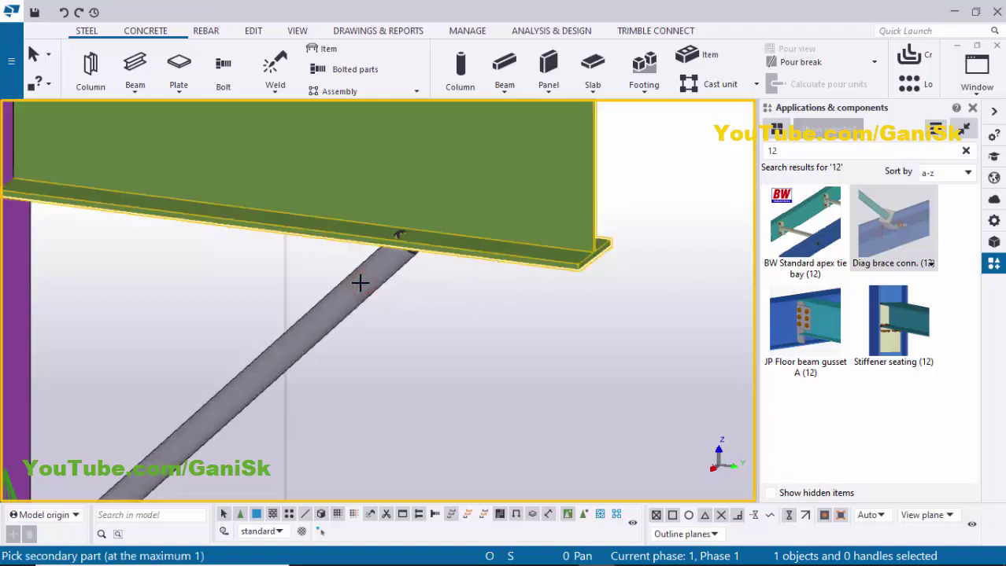
click(989, 111)
right_click(842, 171)
click(850, 173)
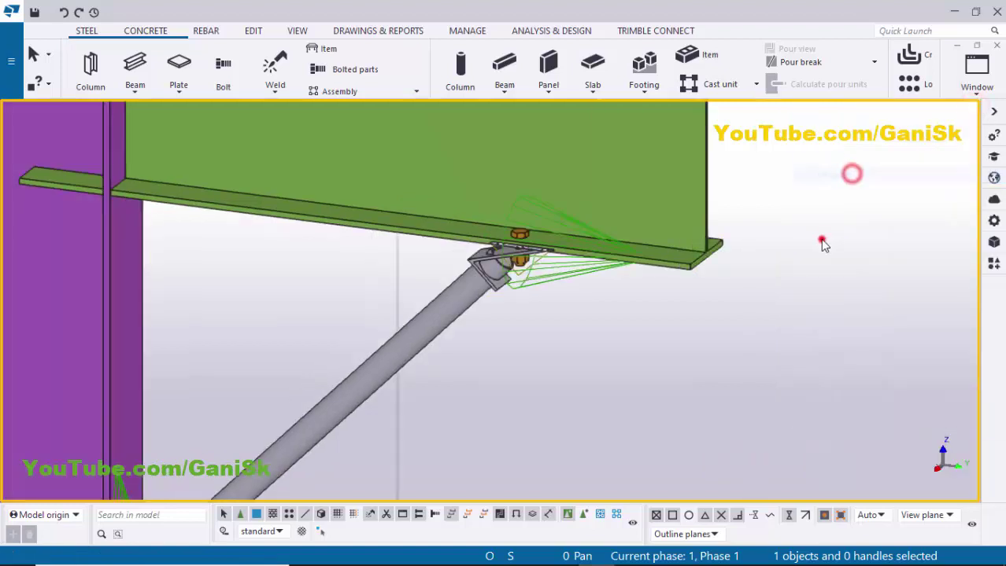
Redraw and orbit to inspect the new connection below the beam flange, then interrupt
right_click(822, 244)
click(835, 272)
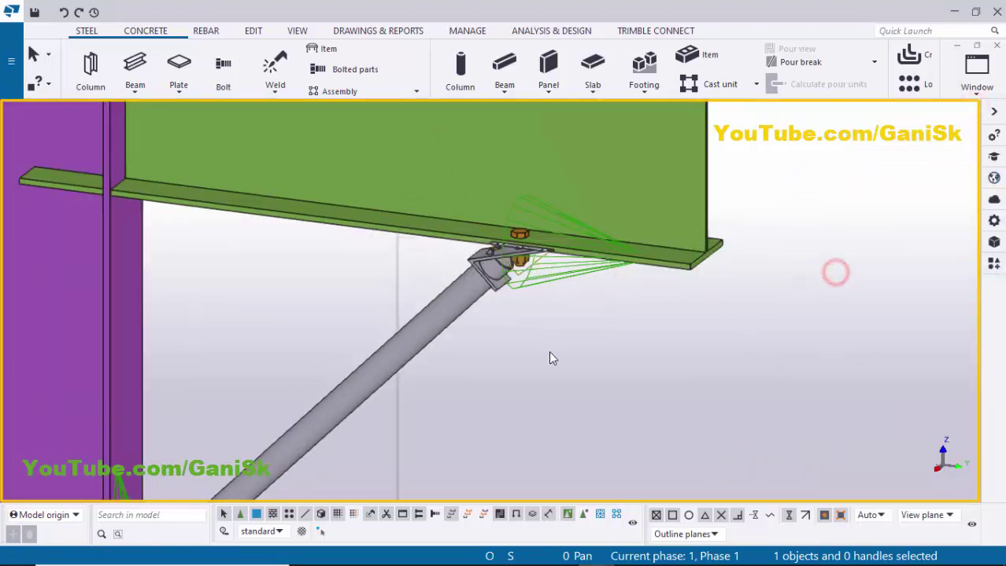
middle_drag(522, 307, 561, 332)
click(554, 306)
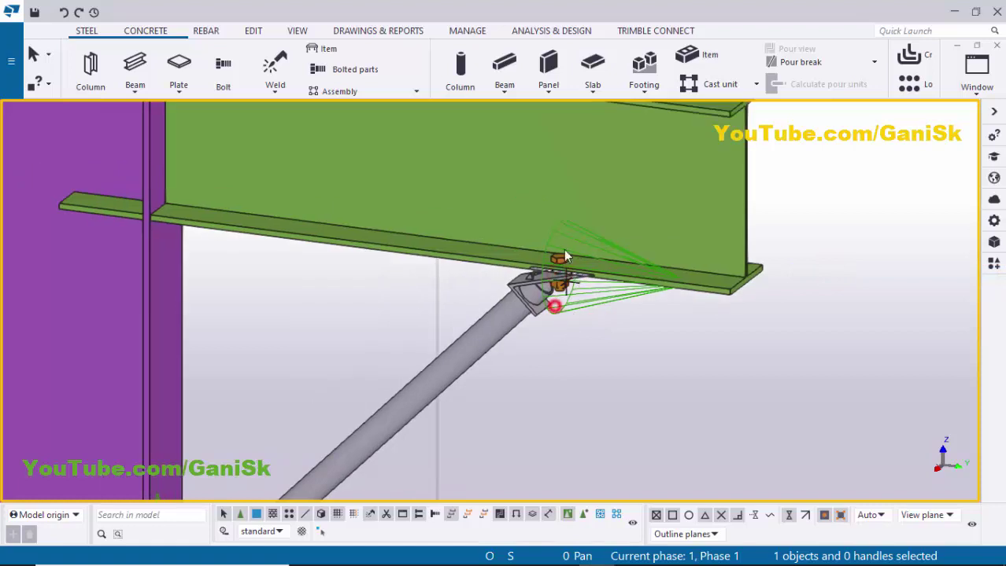
ctrl+middle_drag(594, 210, 533, 291)
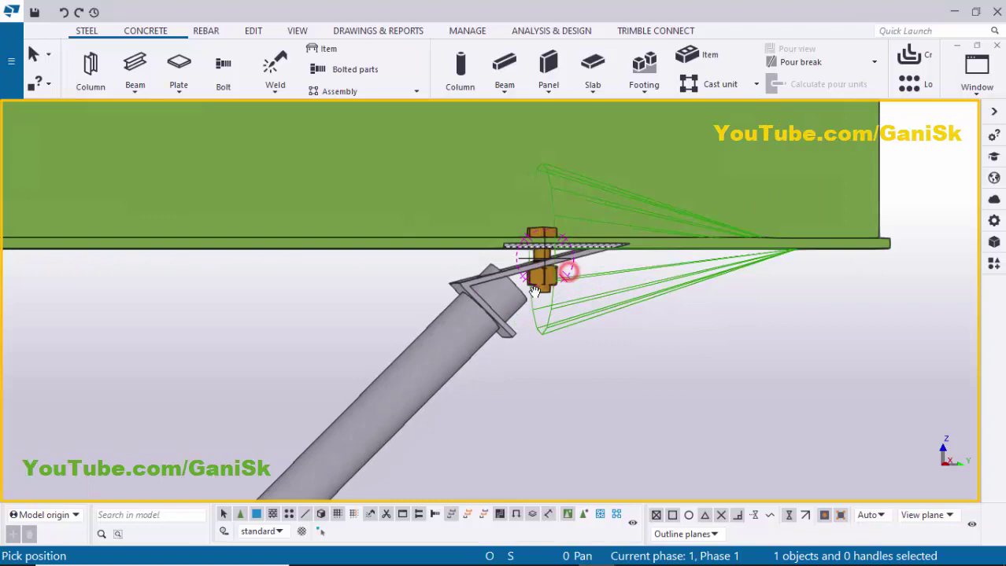
right_click(416, 296)
click(409, 302)
Open the upper brace connection's properties and review its 4", 2" and 4" dimensions
click(543, 271)
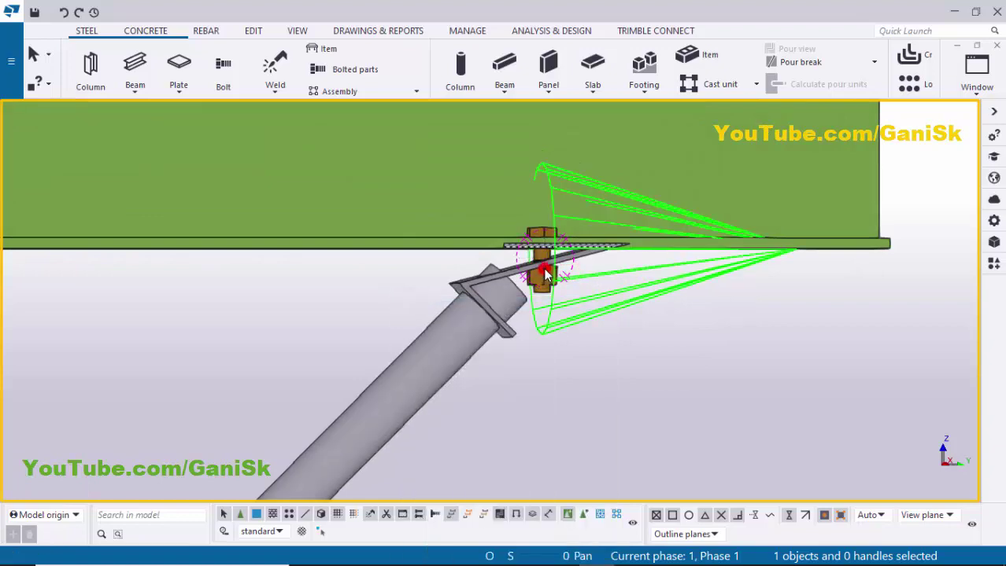
double_click(546, 273)
middle_drag(655, 297, 899, 286)
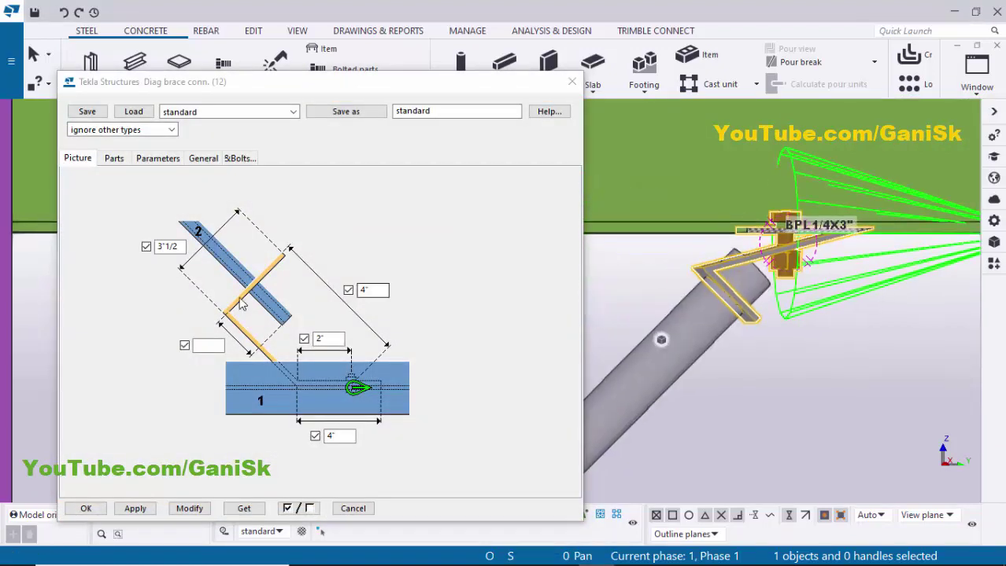
double_click(338, 436)
double_click(325, 339)
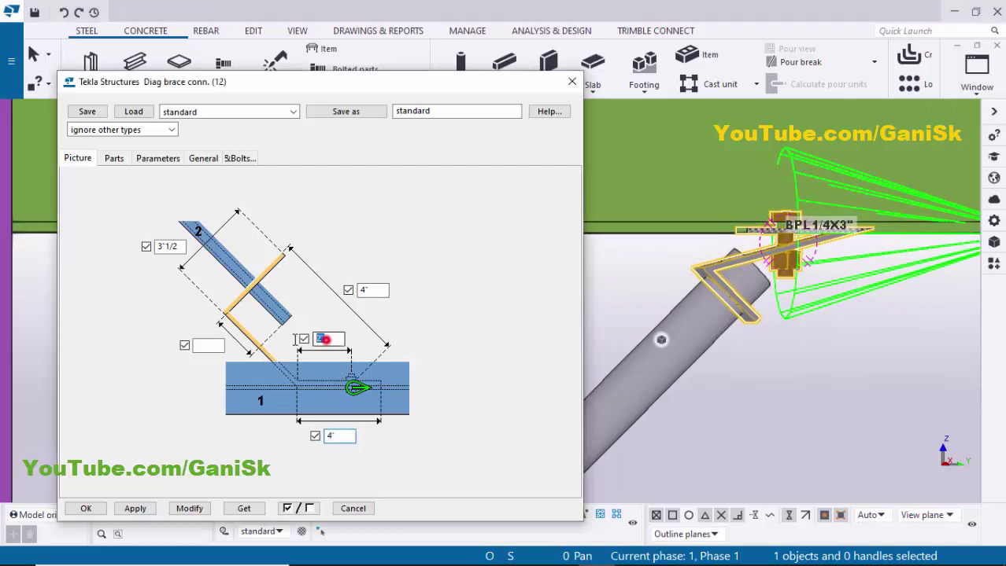
double_click(374, 291)
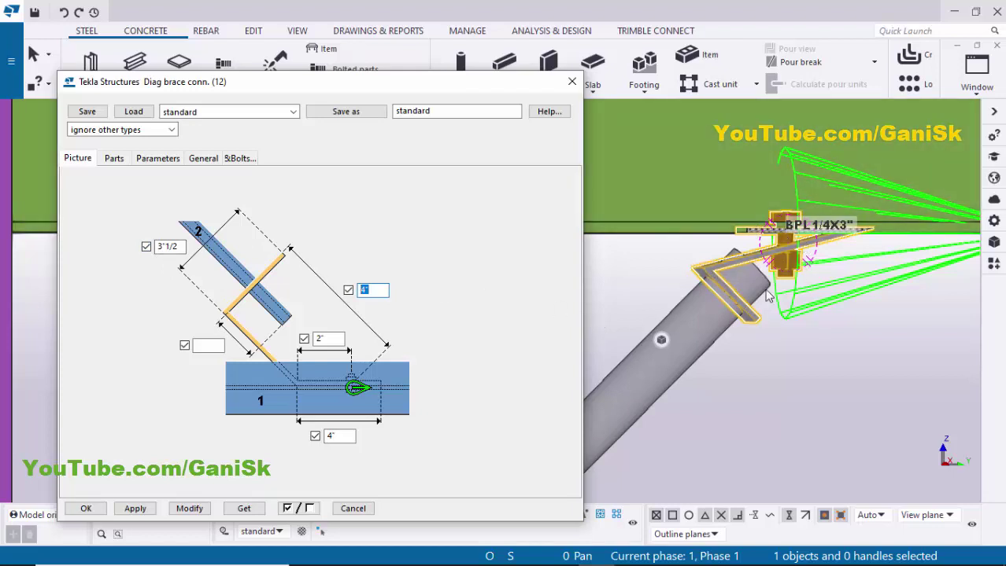
click(748, 248)
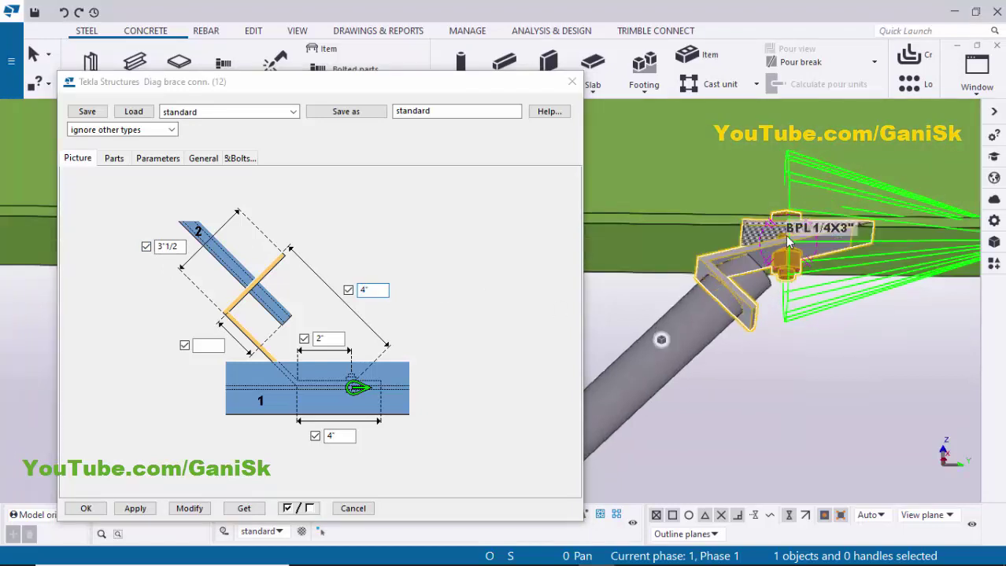
scroll(798, 230, up, 2)
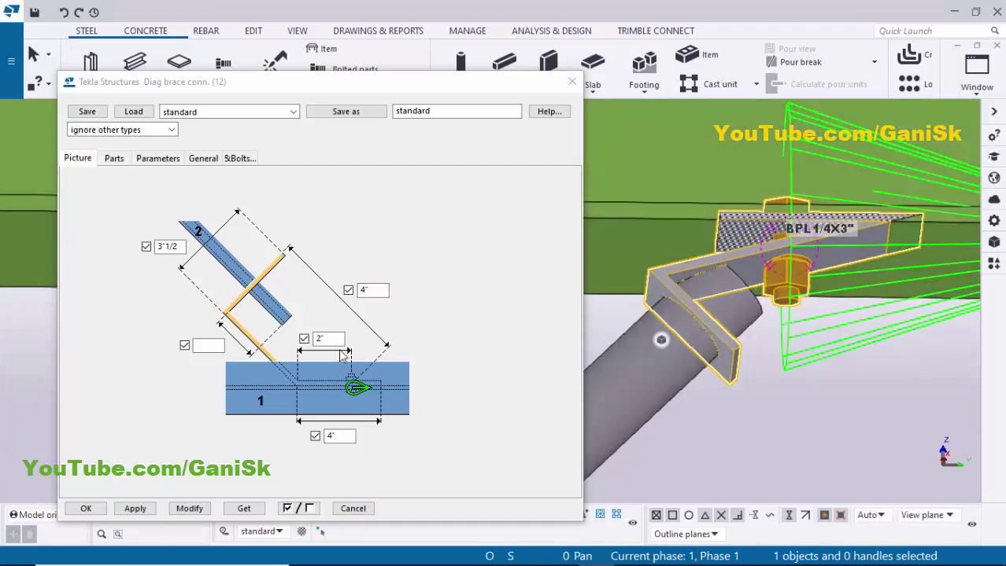
Change the bottom offset to -4" and the 2" offset to -2", modifying after each
double_click(344, 438)
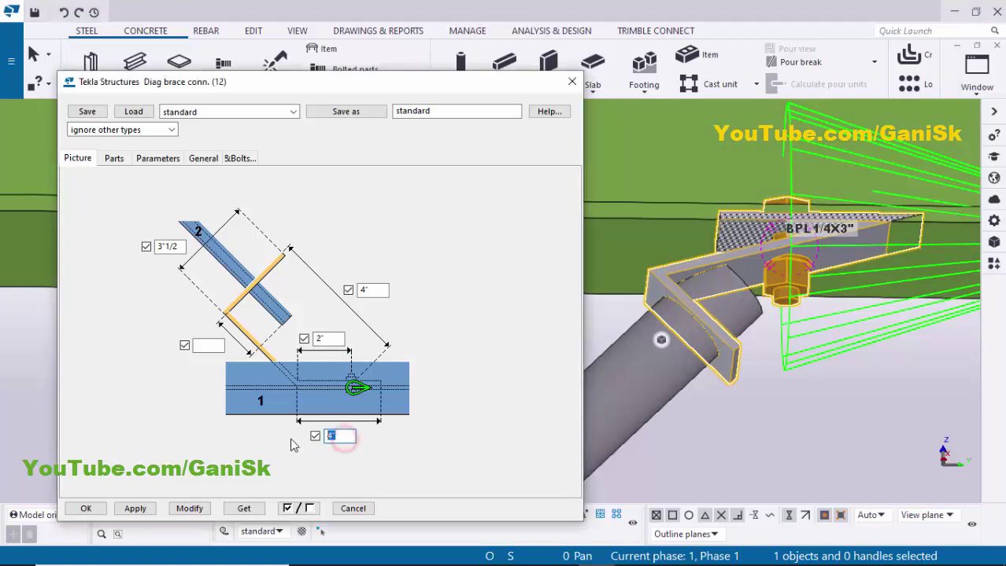
key(BackSpace)
text(-4")
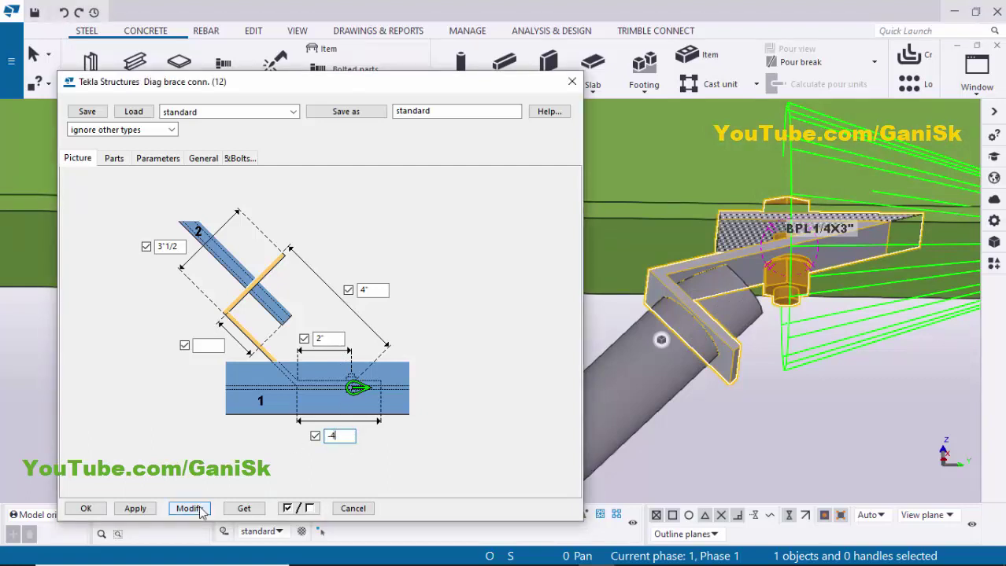
click(188, 509)
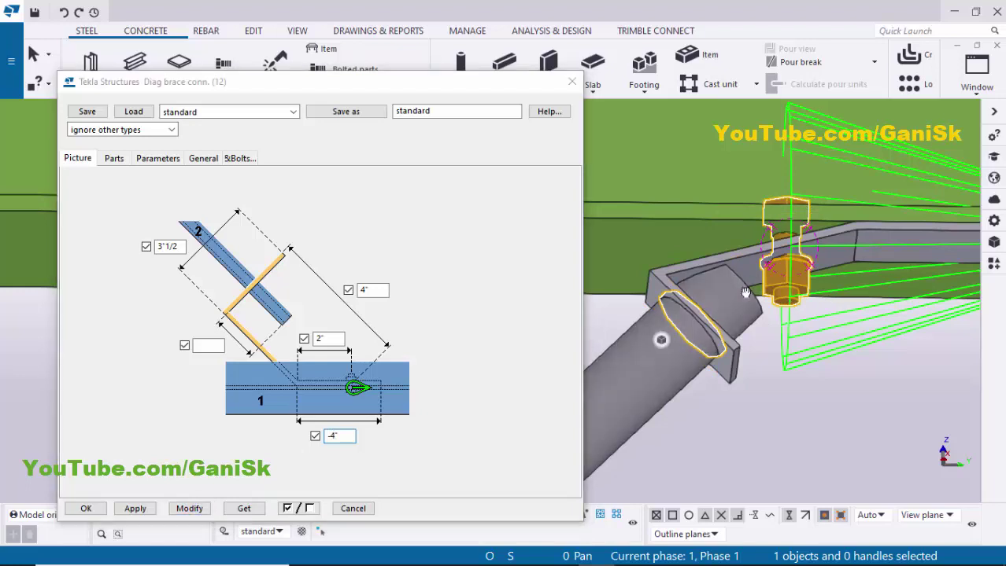
middle_drag(791, 306, 707, 313)
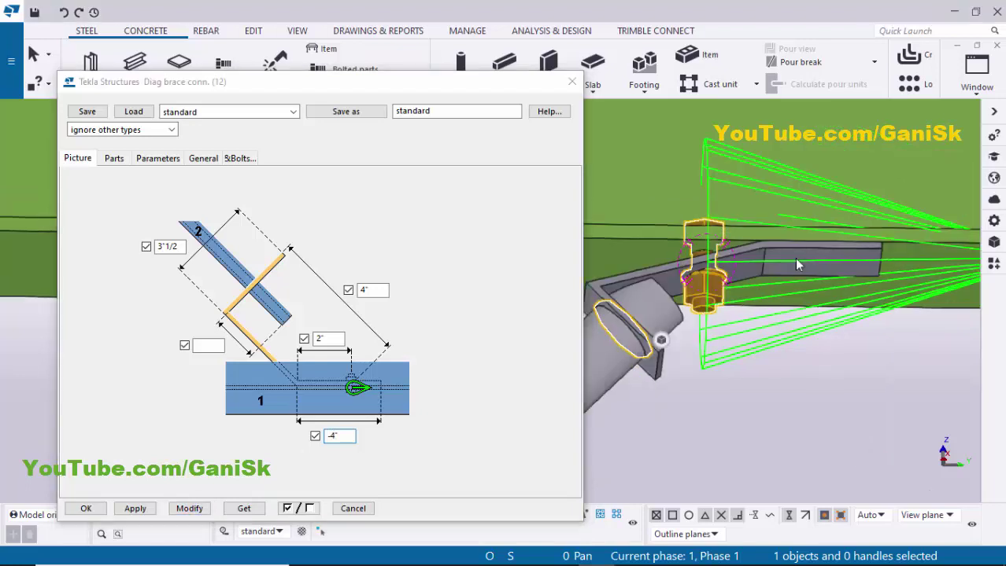
double_click(340, 340)
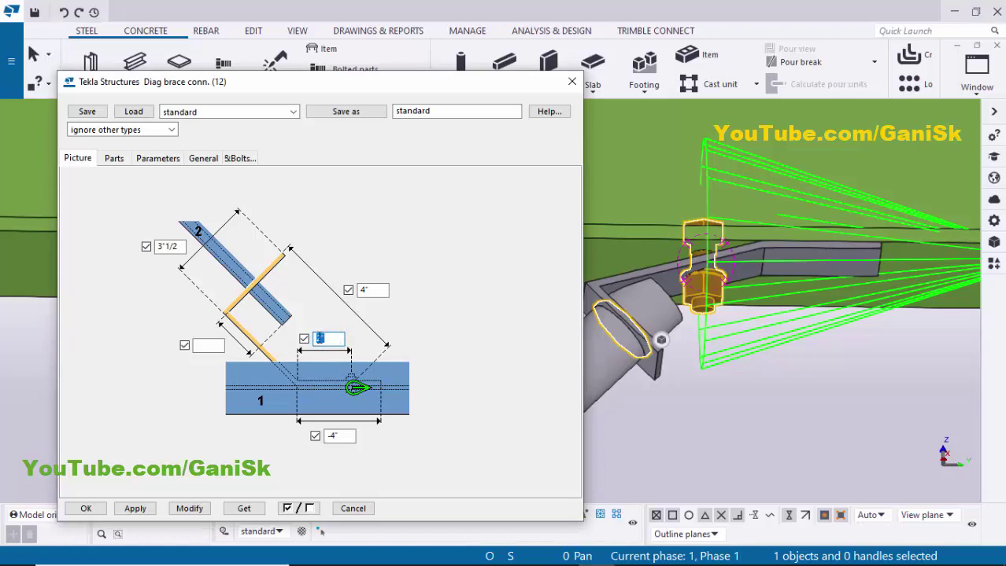
text(-2")
click(191, 508)
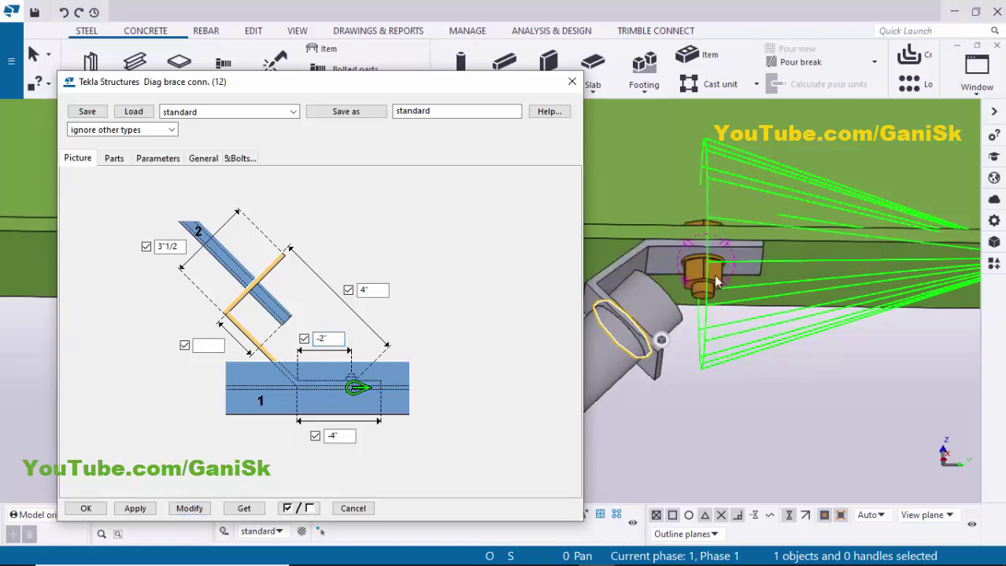
Set the empty dimension beside the brace to 1", briefly trying 0" before restoring 1"
scroll(716, 297, up, 1)
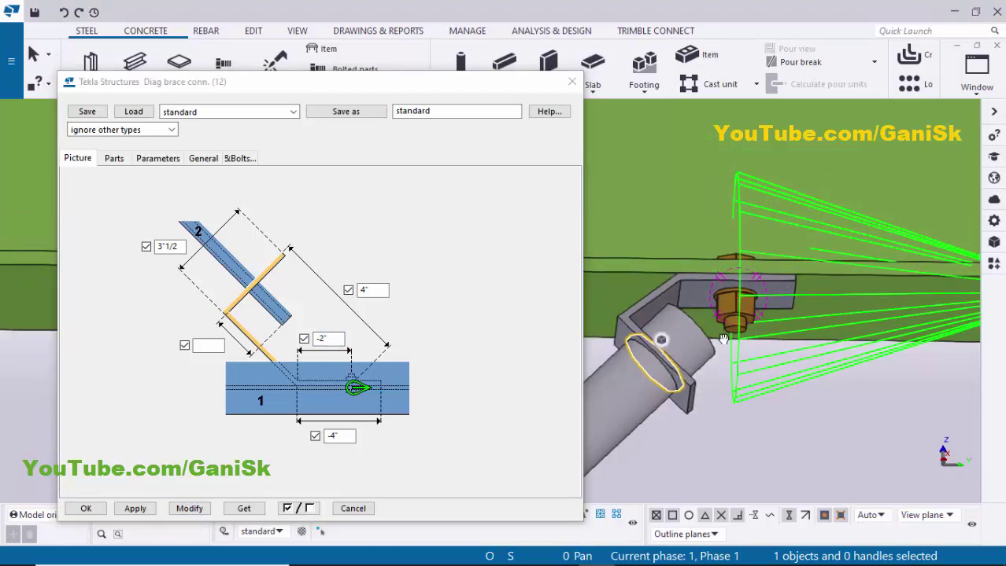
mouse_move(723, 339)
ctrl+middle_down()
mouse_move(726, 380)
mouse_move(706, 345)
ctrl+middle_up()
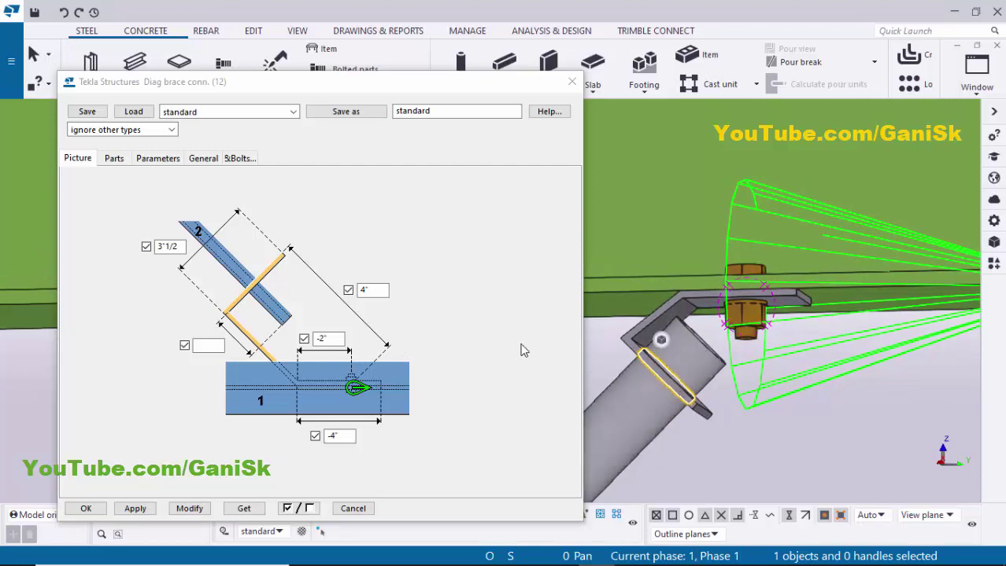
click(203, 347)
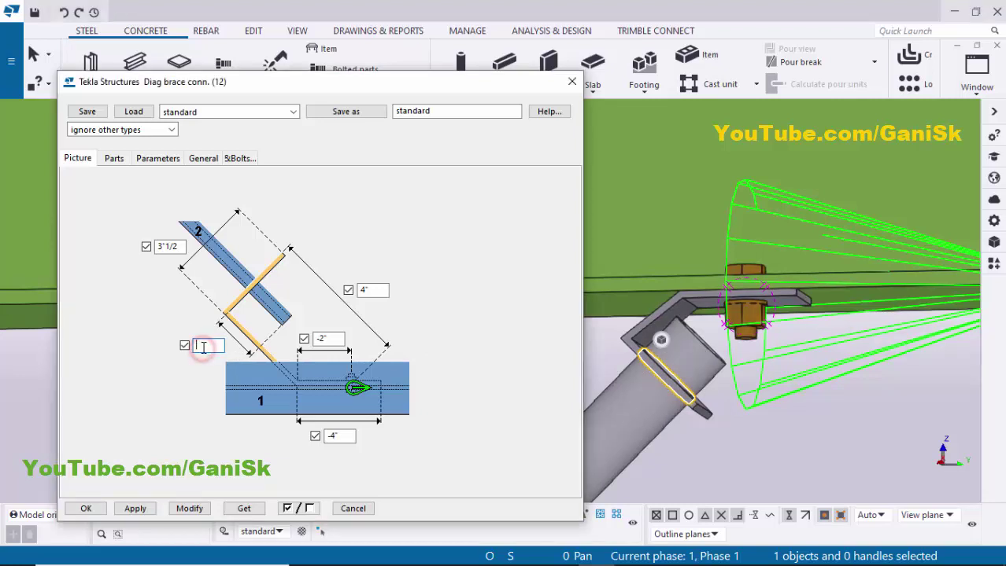
text(1)
click(188, 508)
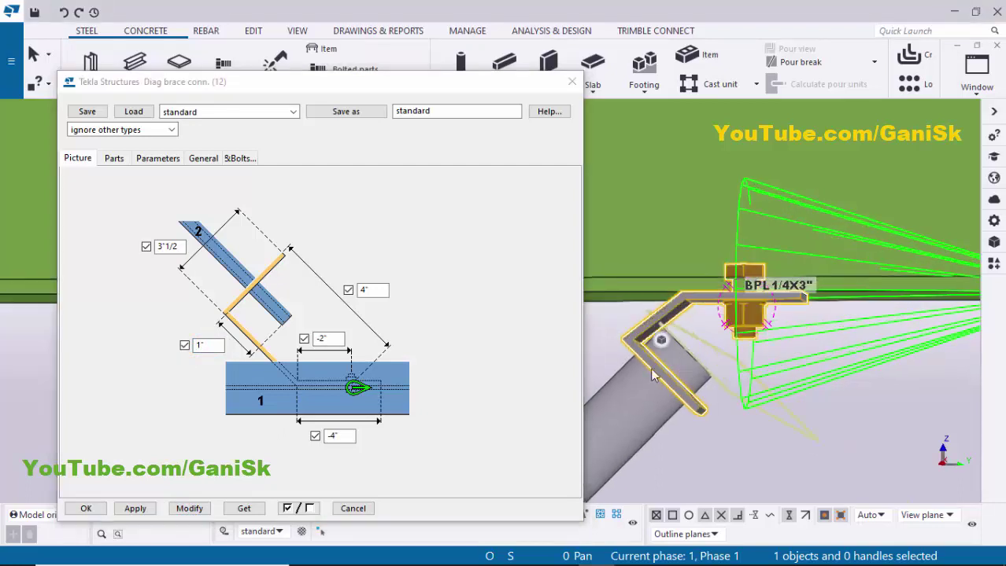
double_click(206, 346)
text(0)
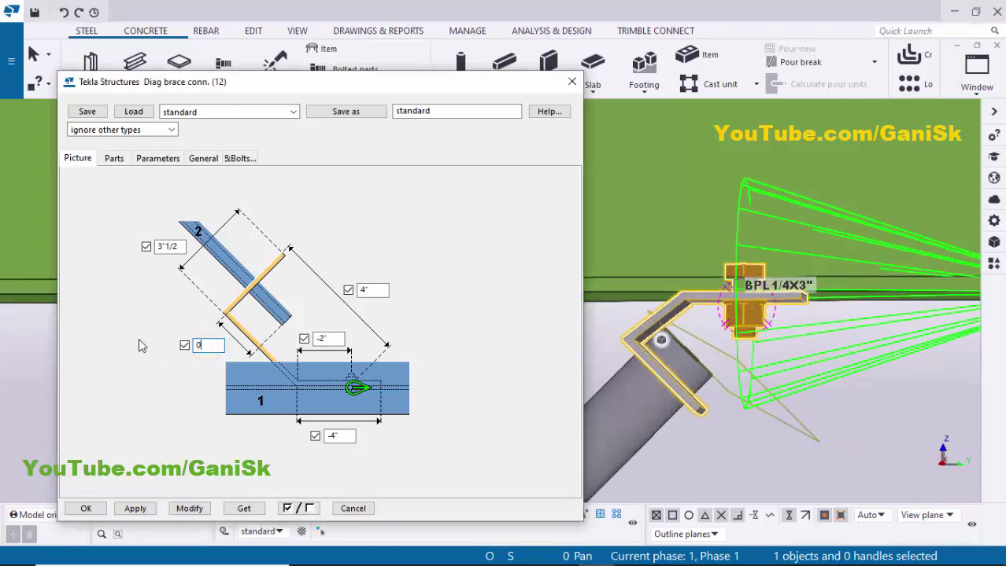
click(190, 509)
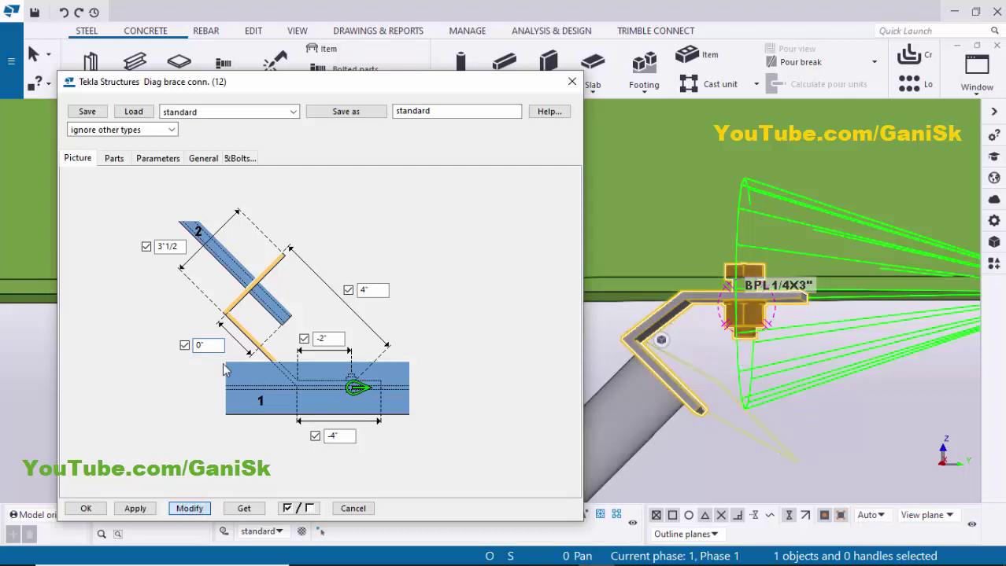
double_click(206, 346)
text(1)
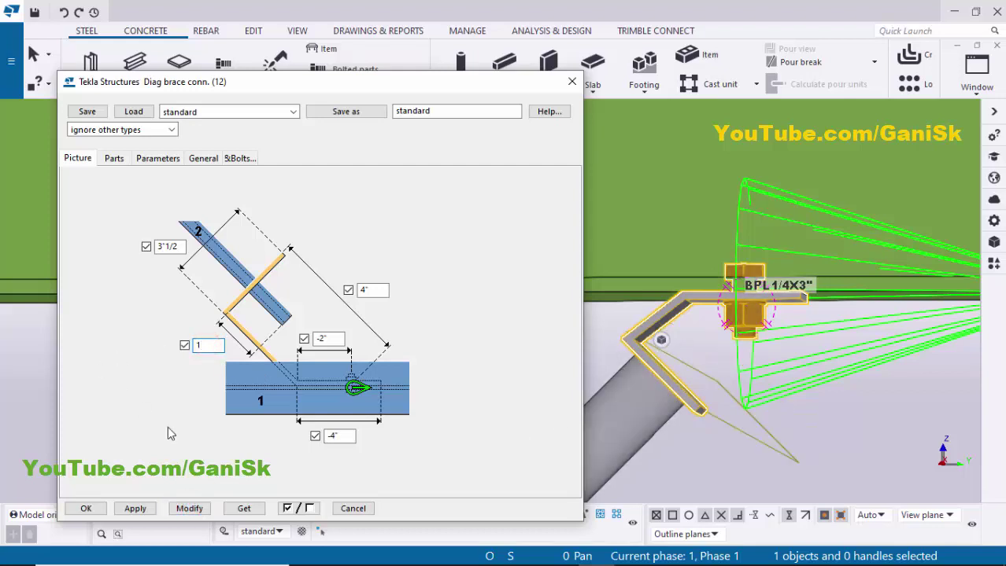
click(190, 508)
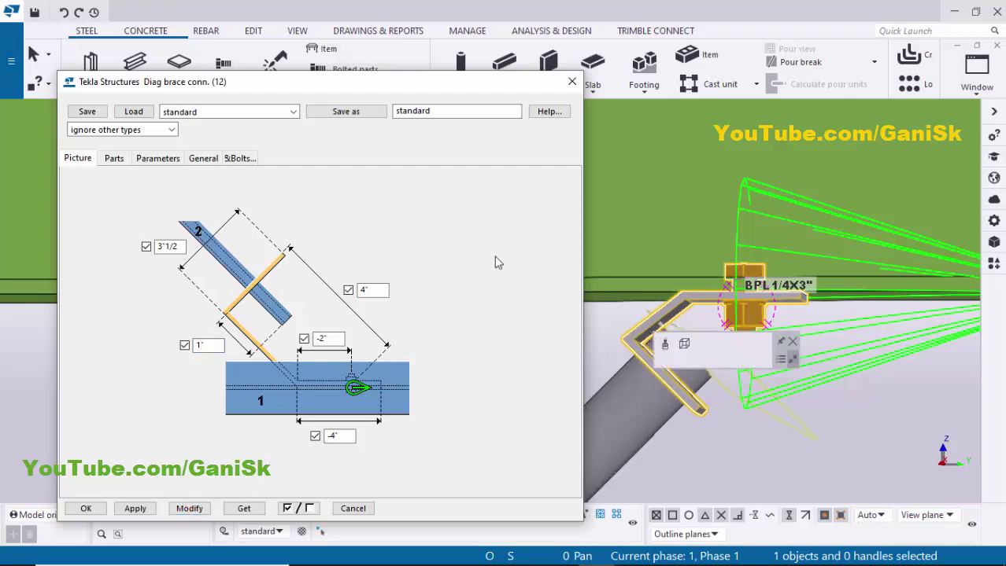
Confirm the plate at t=1/4 and b=3" on the Parts tab, then modify and apply
click(114, 158)
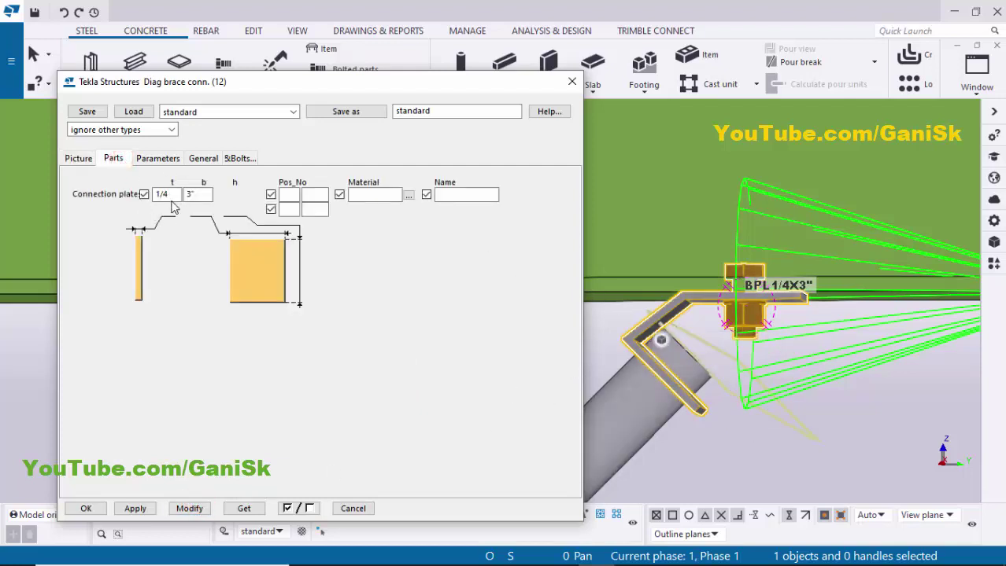
double_click(167, 195)
double_click(203, 196)
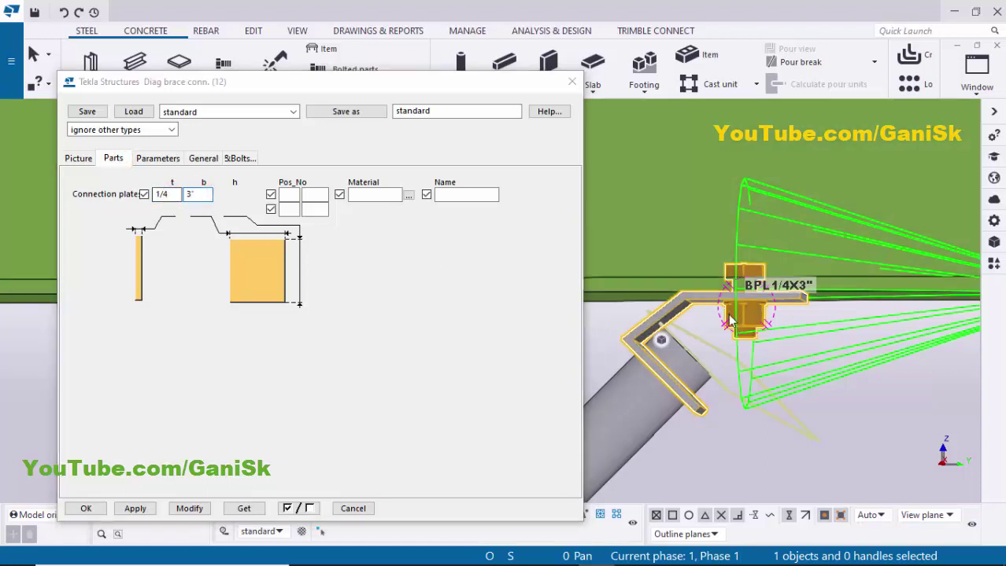
click(194, 509)
click(191, 509)
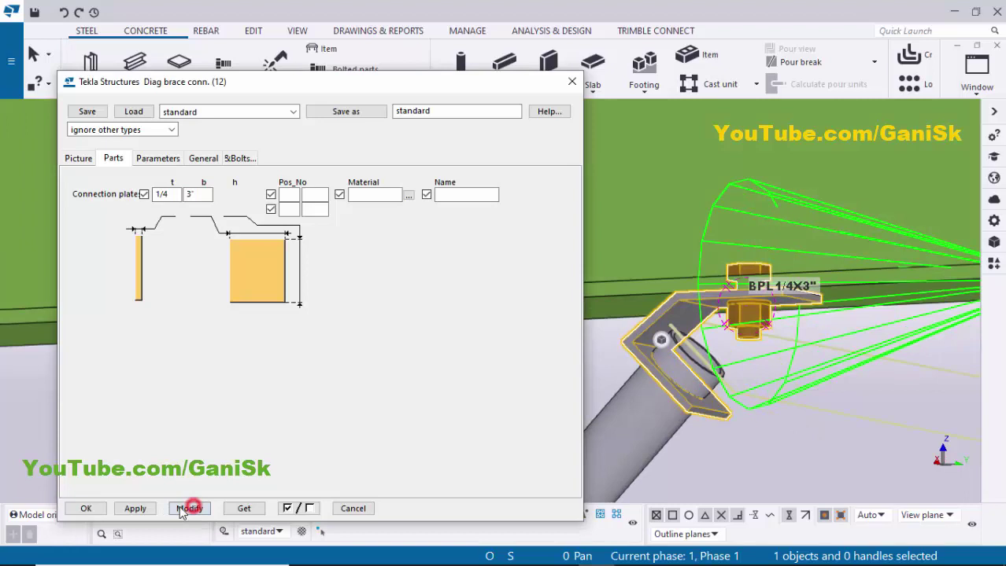
click(136, 509)
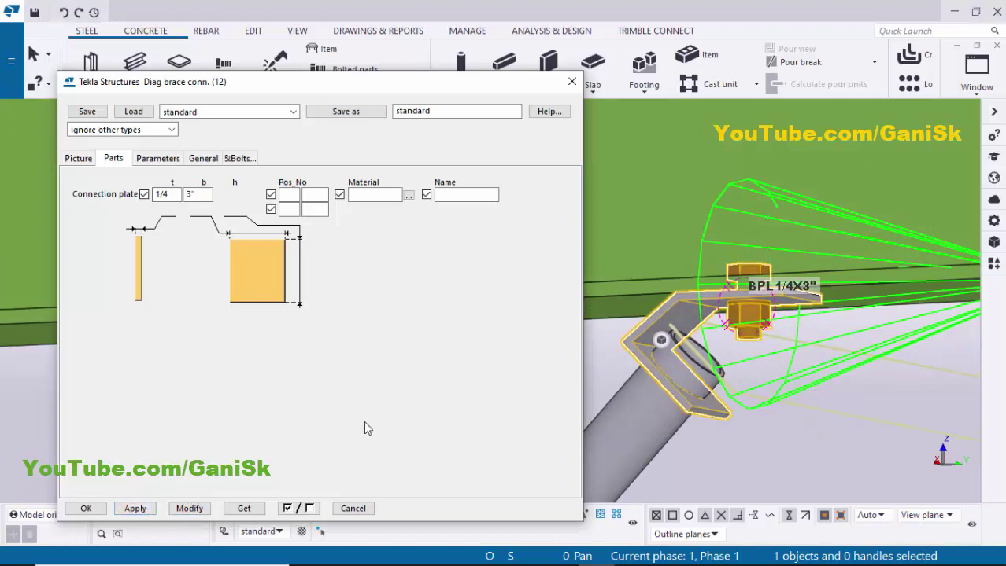
ctrl+middle_drag(779, 324, 614, 346)
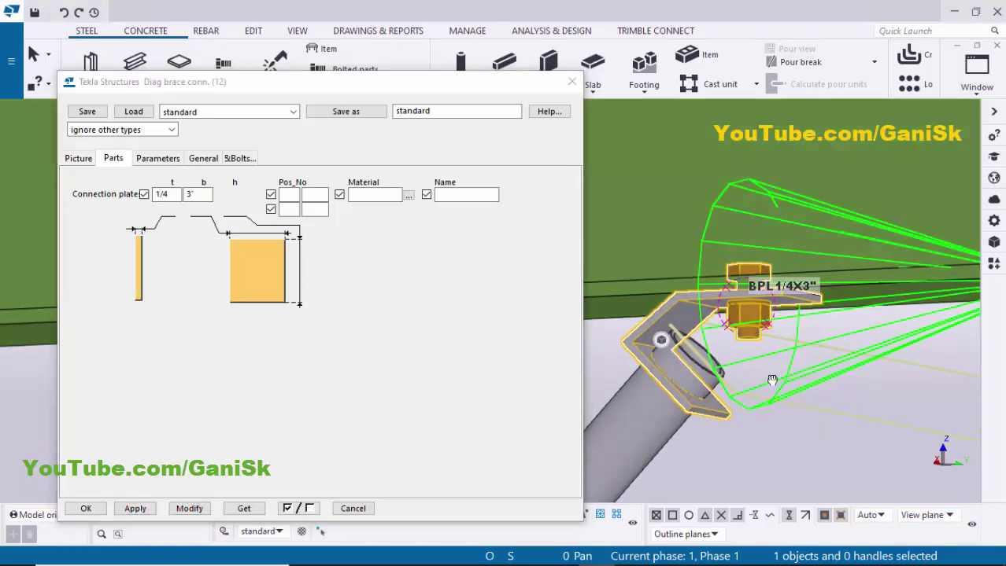
Set bolt size 1/2 with 1/16 tolerance, then modify, apply and close with OK
click(240, 158)
click(173, 182)
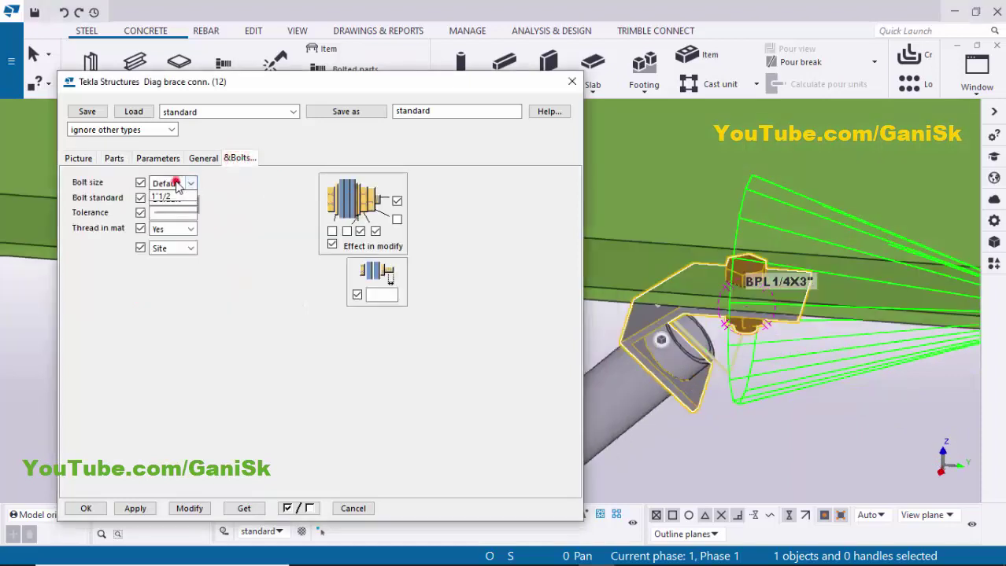
click(159, 208)
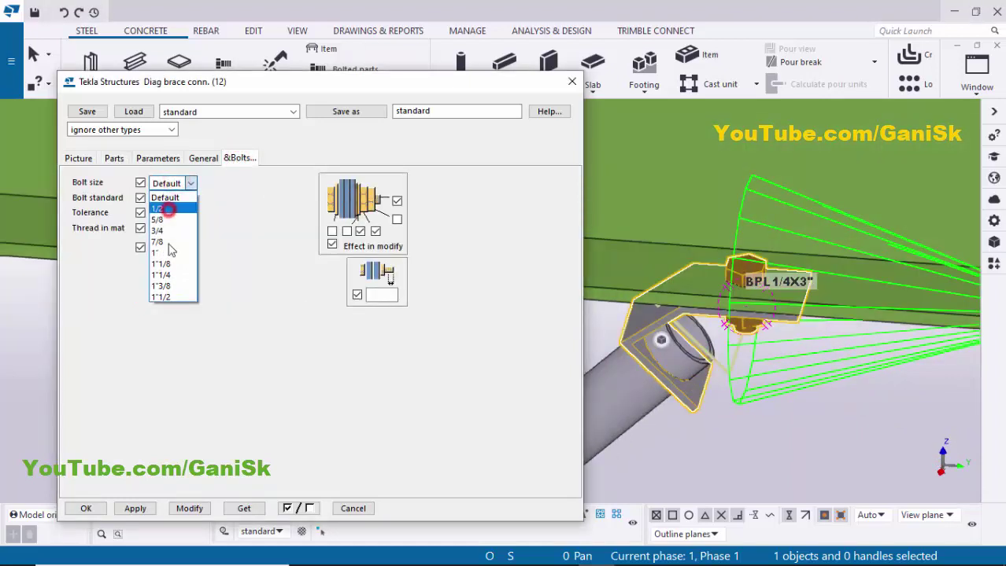
click(167, 215)
text(1/16)
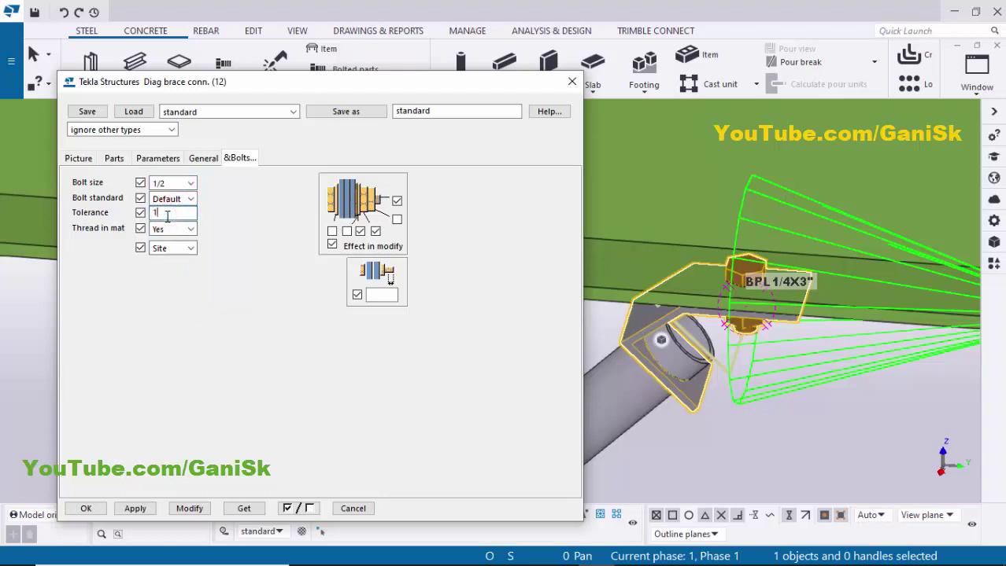
click(190, 509)
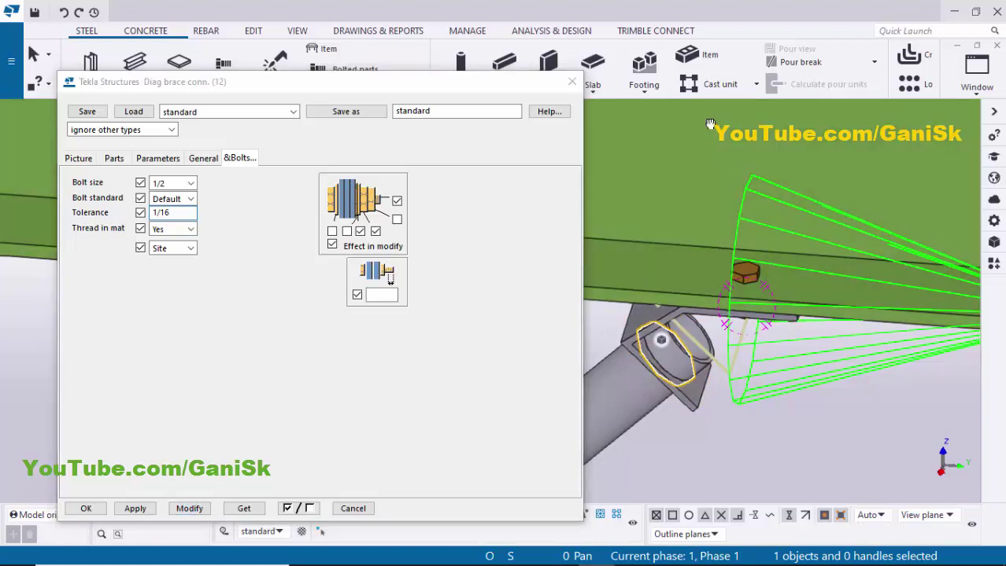
ctrl+middle_drag(719, 202, 737, 250)
ctrl+middle_drag(735, 355, 732, 318)
click(187, 508)
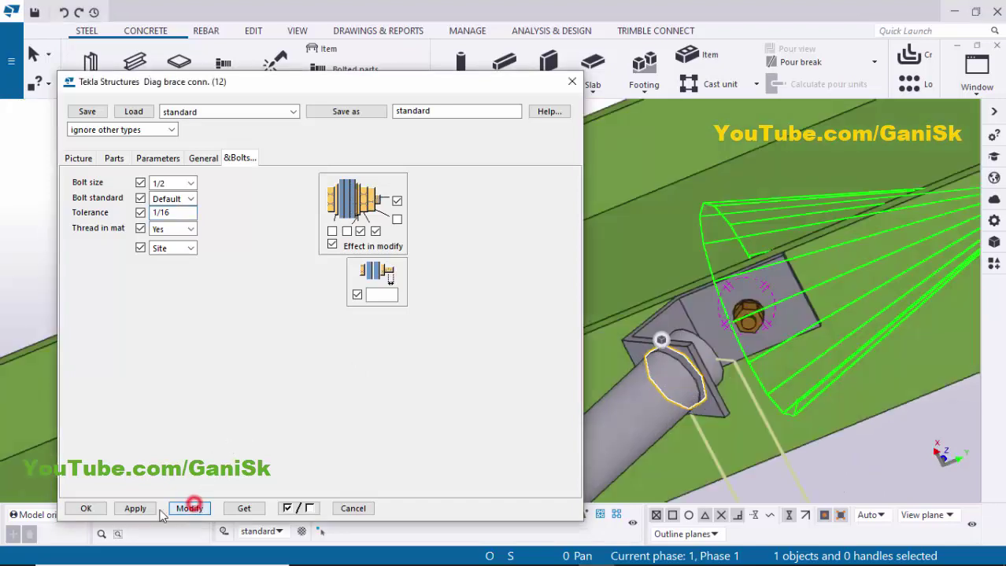
click(137, 508)
click(96, 510)
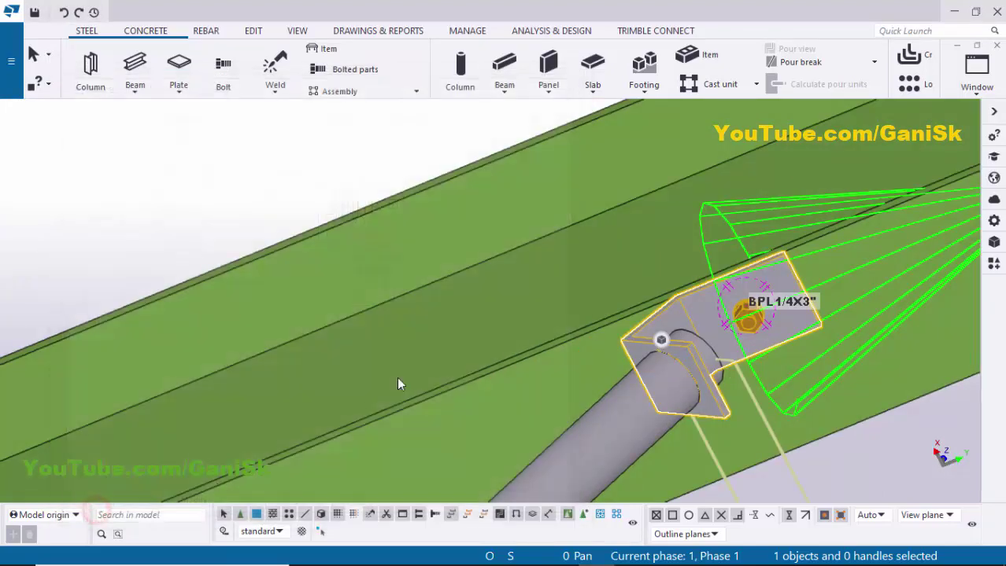
Open the lower brace connection's settings and enter 1" for the missing plate dimension
scroll(358, 321, down, 8)
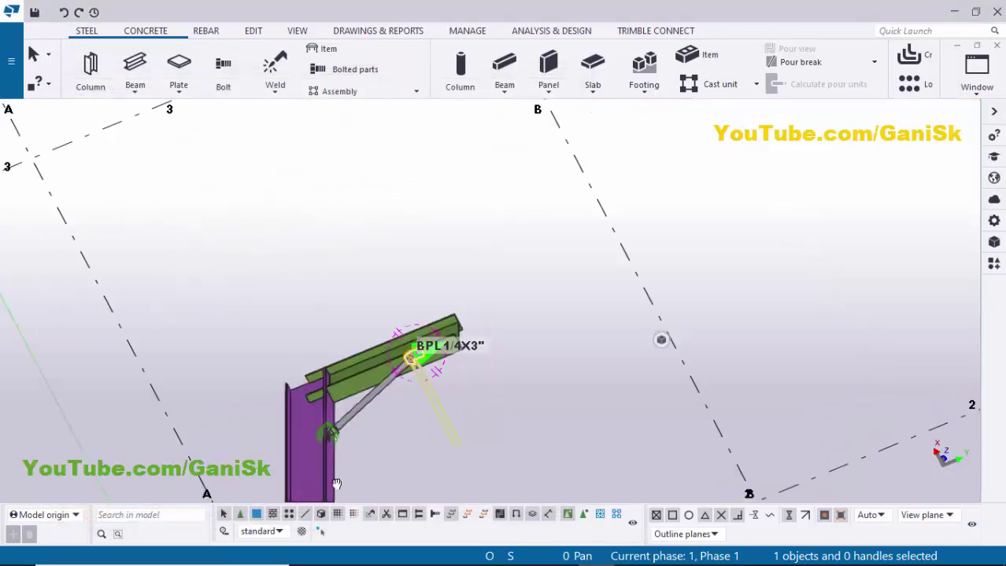
scroll(324, 422, up, 2)
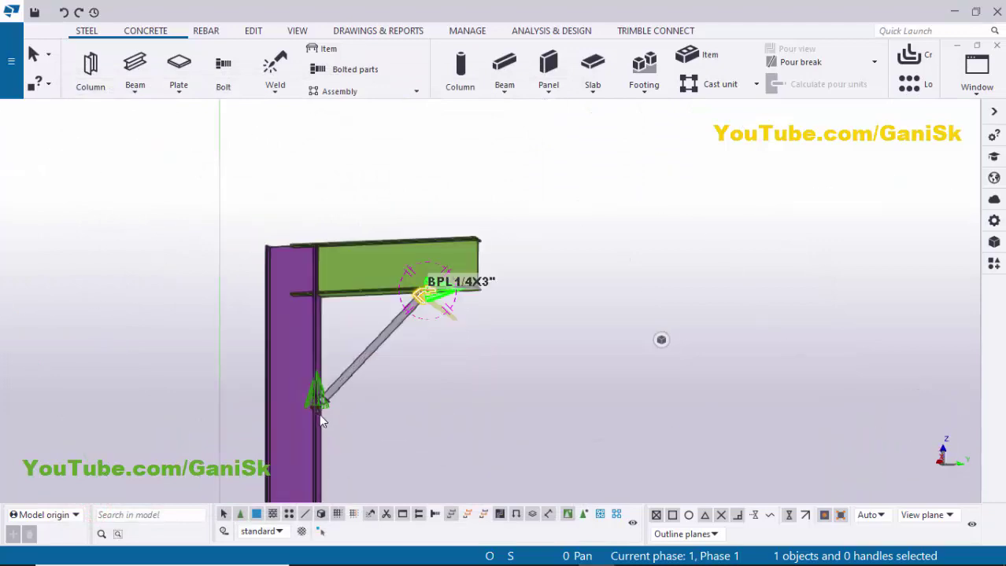
scroll(323, 417, up, 4)
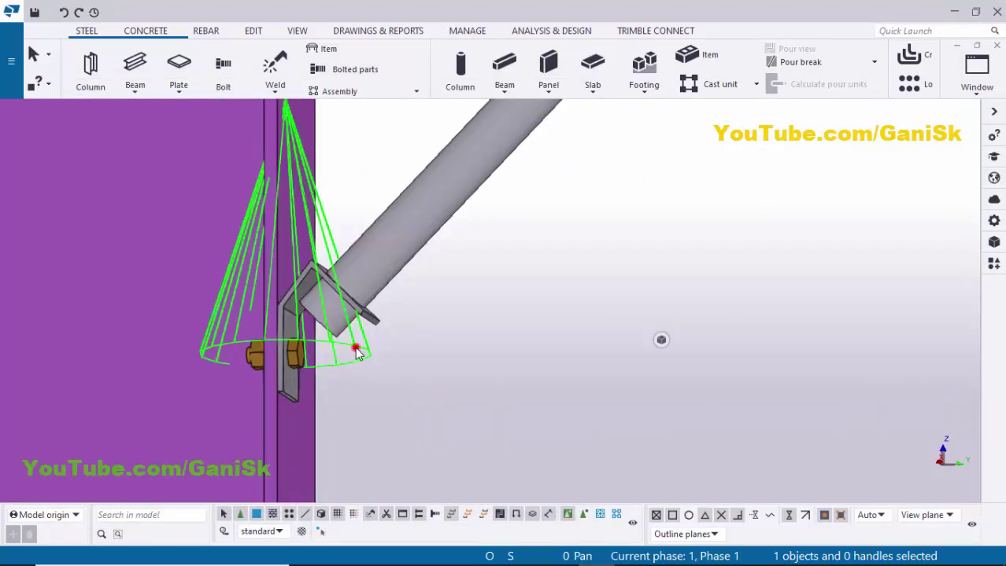
double_click(357, 351)
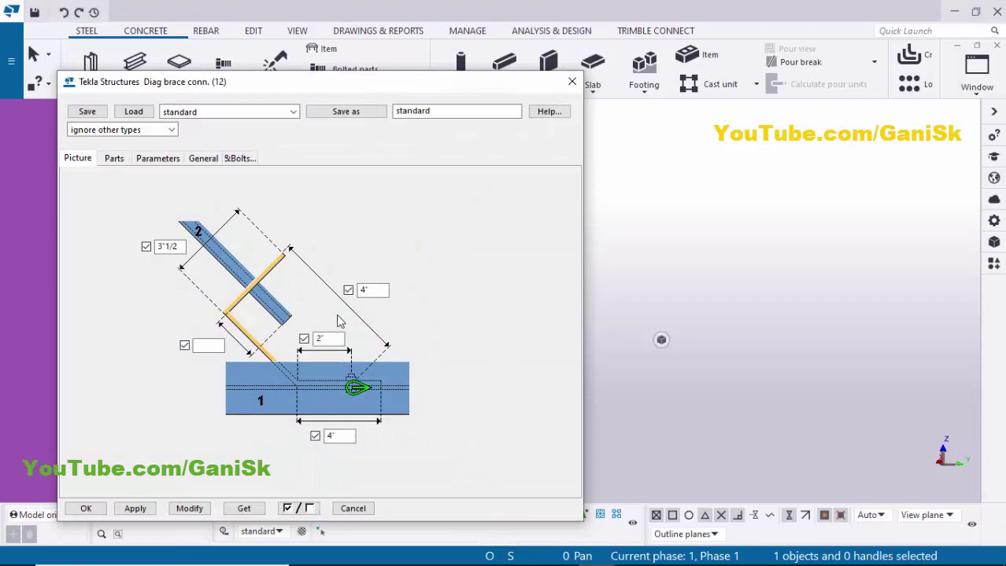
click(206, 346)
text(1)
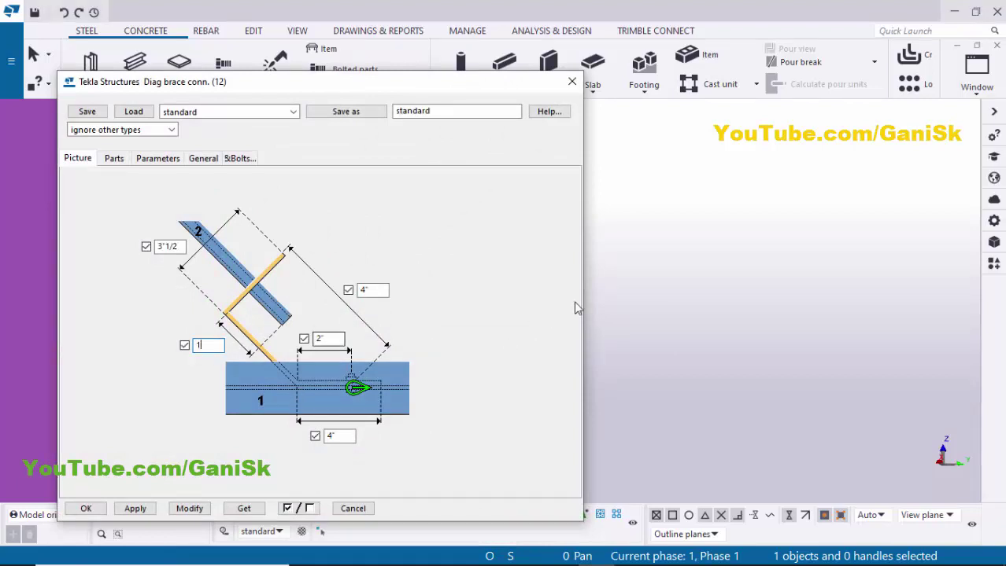
click(741, 285)
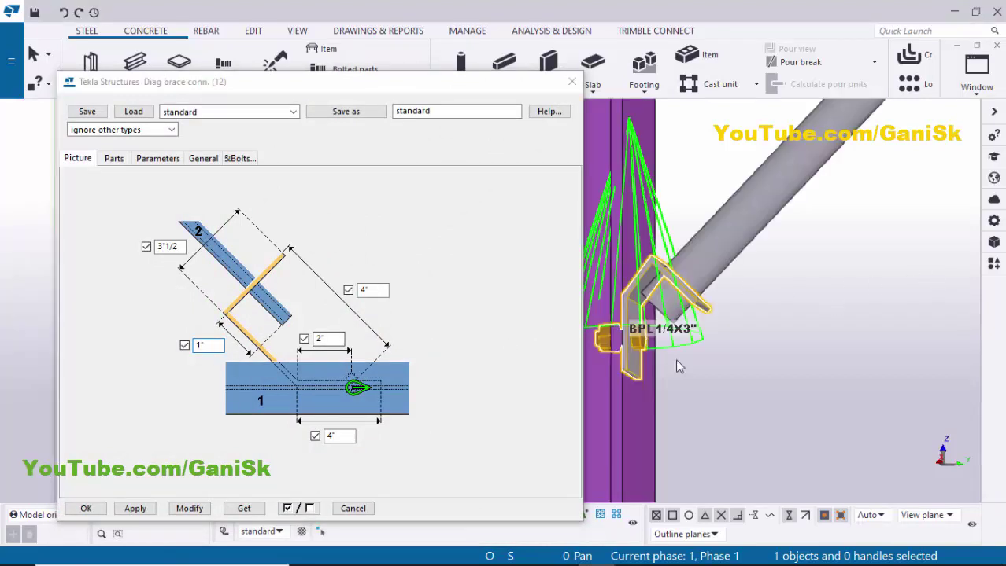
click(189, 508)
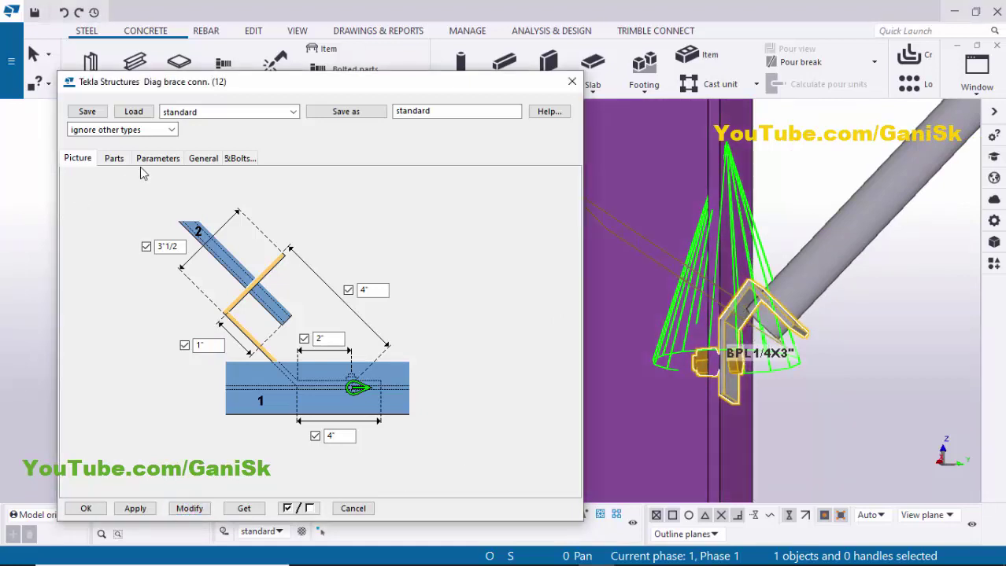
Set its bolts to size 1/2 with 1/16 tolerance, then modify, apply and close with OK
click(240, 158)
click(162, 183)
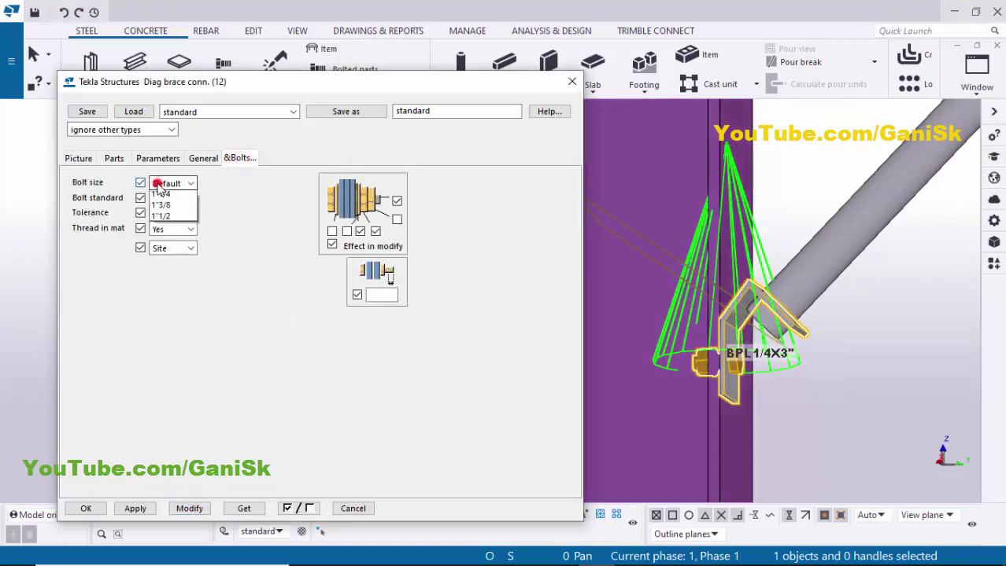
click(158, 208)
click(158, 213)
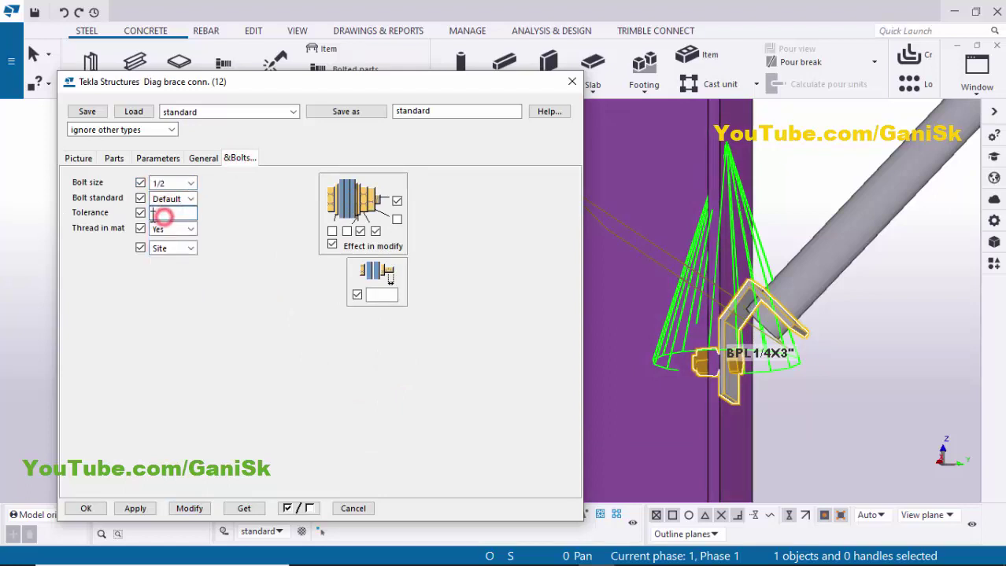
text(1/16)
click(190, 508)
click(135, 508)
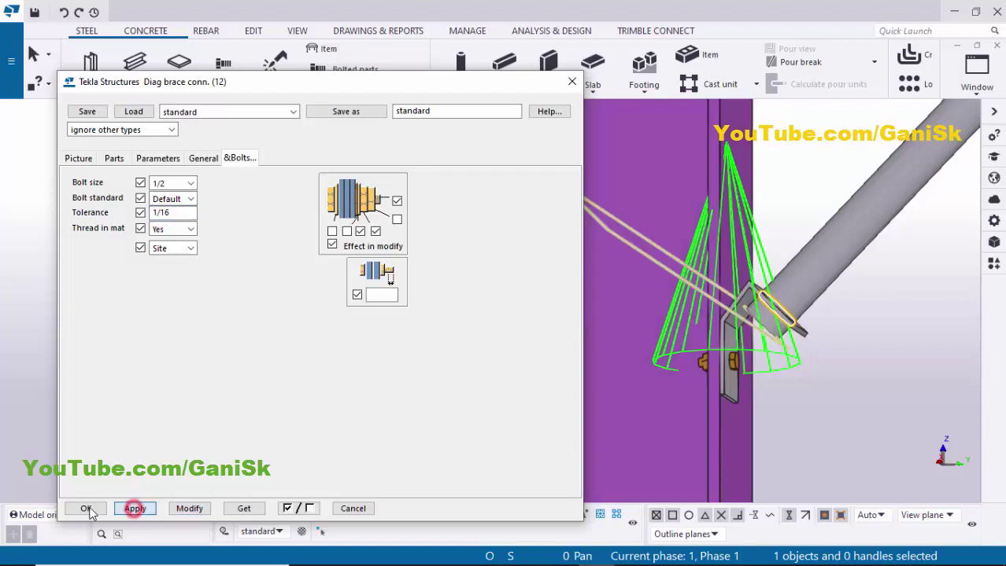
click(89, 510)
click(314, 224)
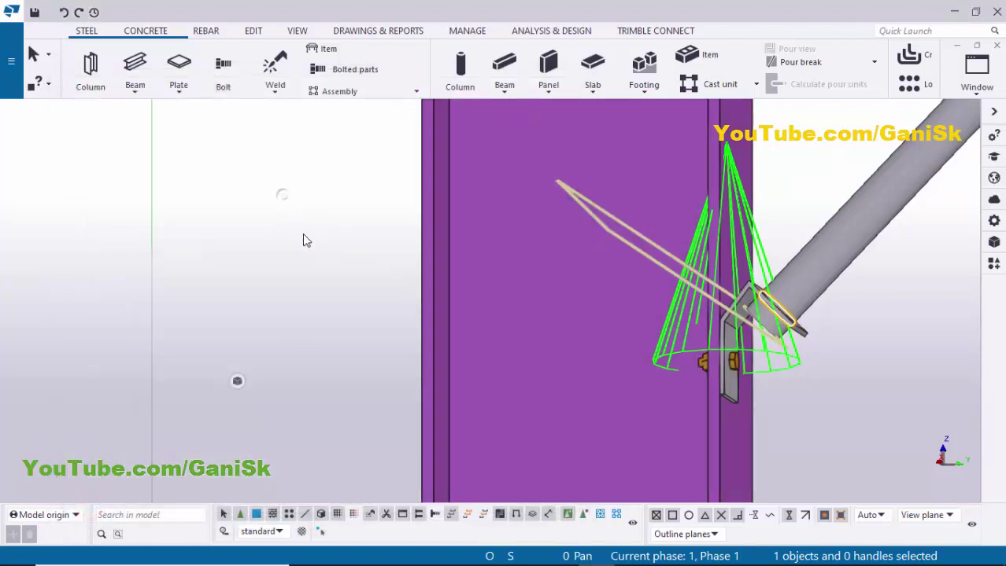
Redraw the model view to clear the leftover outline, then move toward the lower brace connection
right_click(315, 269)
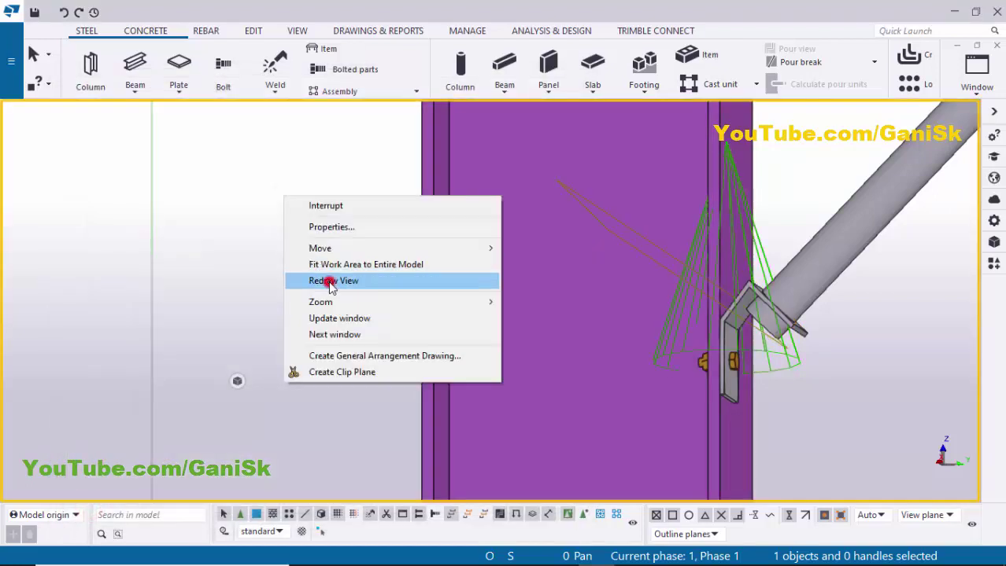
click(330, 283)
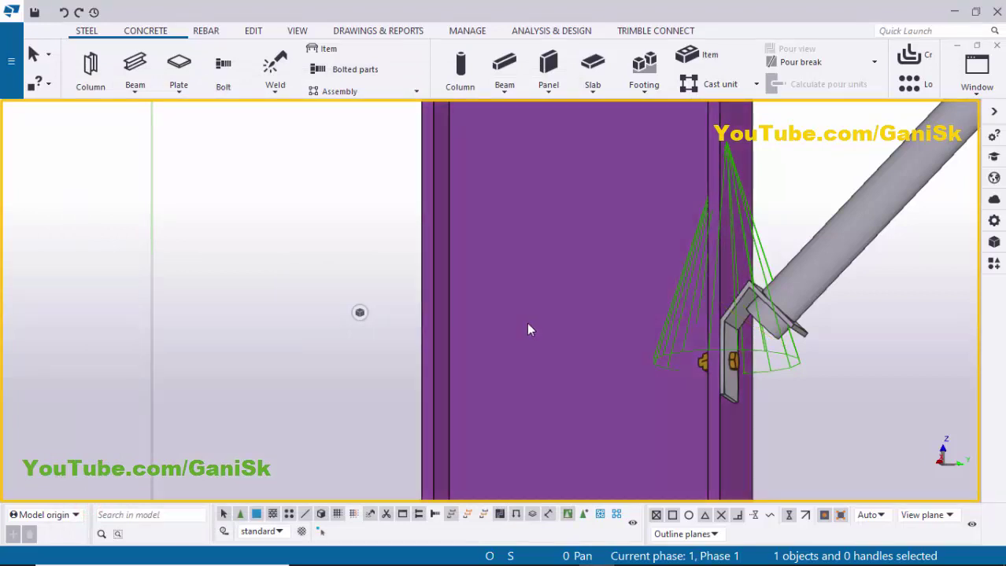
scroll(570, 317, down, 1)
middle_drag(608, 318, 509, 343)
Orbit and zoom around the lower brace connection to inspect the pipe knee brace
scroll(562, 328, up, 2)
scroll(509, 342, down, 3)
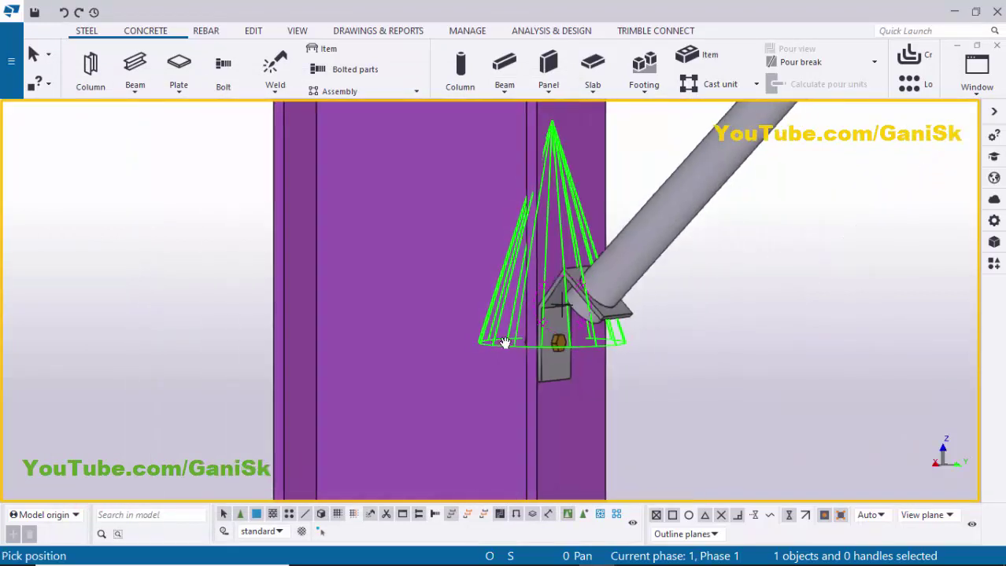
ctrl+middle_drag(745, 350, 514, 350)
scroll(513, 350, down, 3)
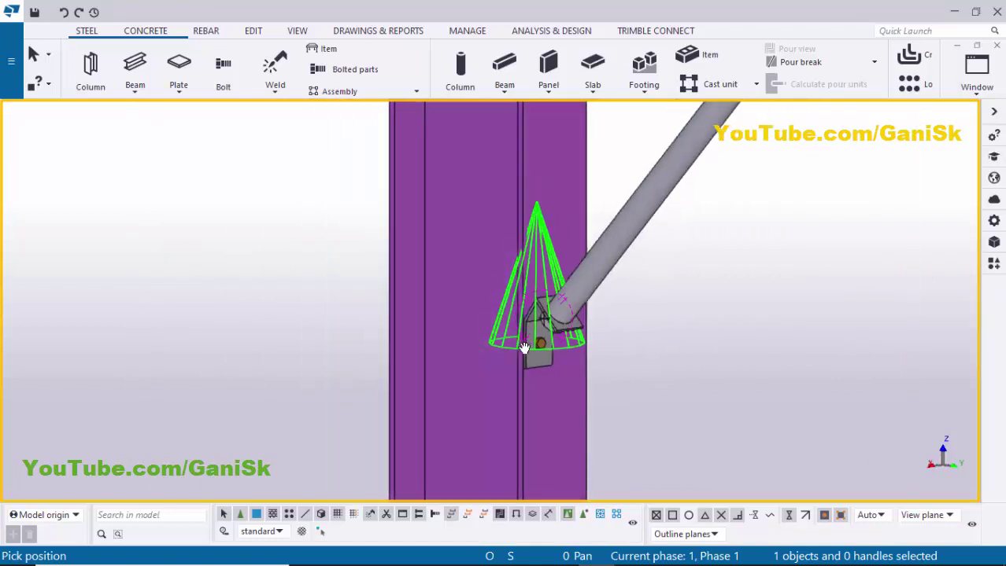
ctrl+middle_drag(588, 348, 561, 340)
scroll(559, 342, up, 3)
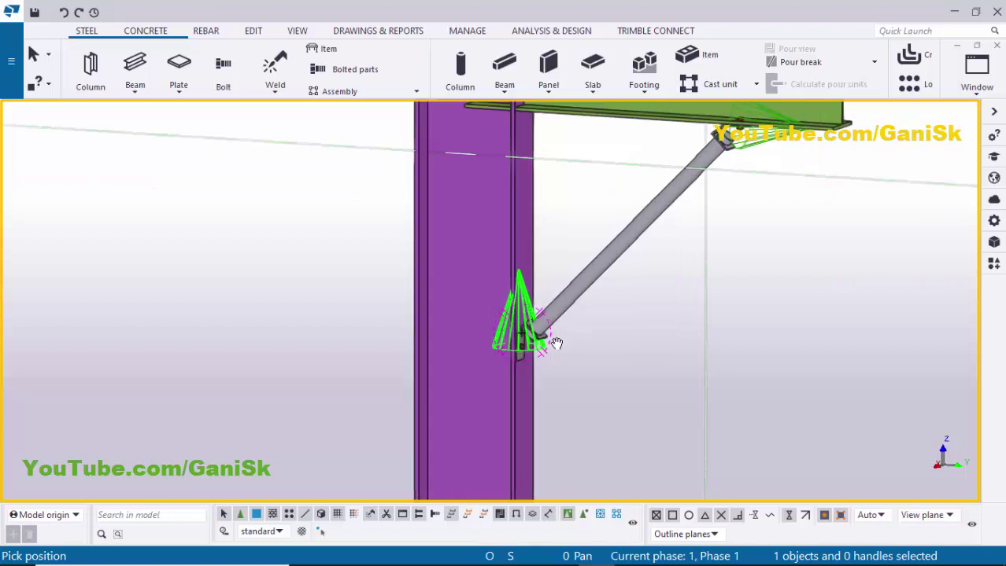